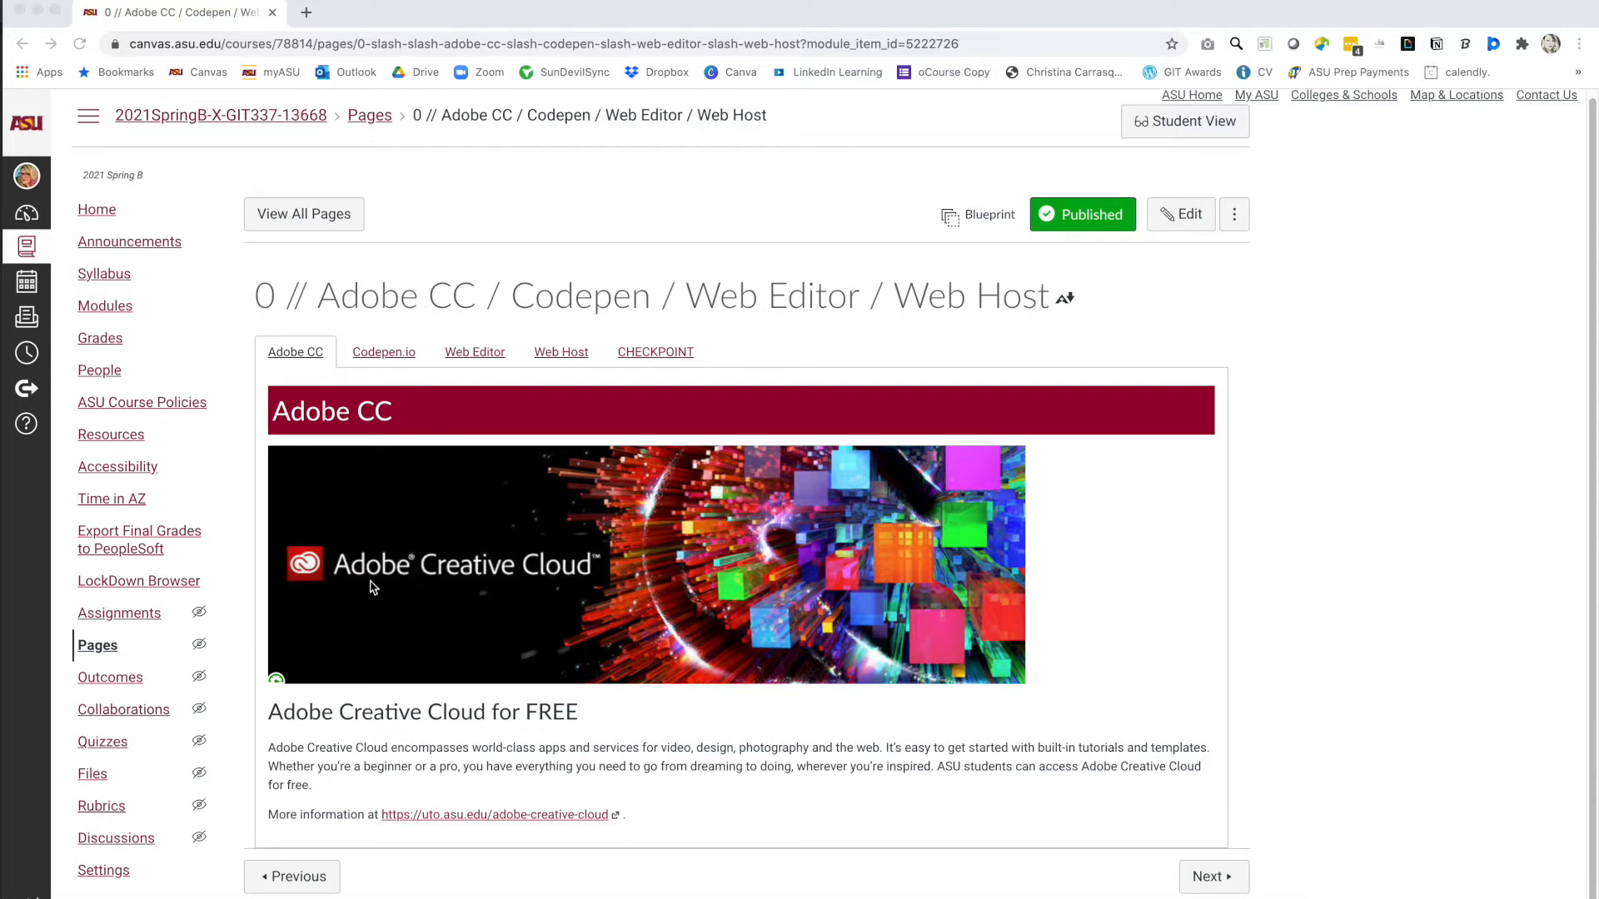
Find Dreamweaver in Creative Cloud's installed apps list, then switch to the Dreamweaver window.
click(446, 798)
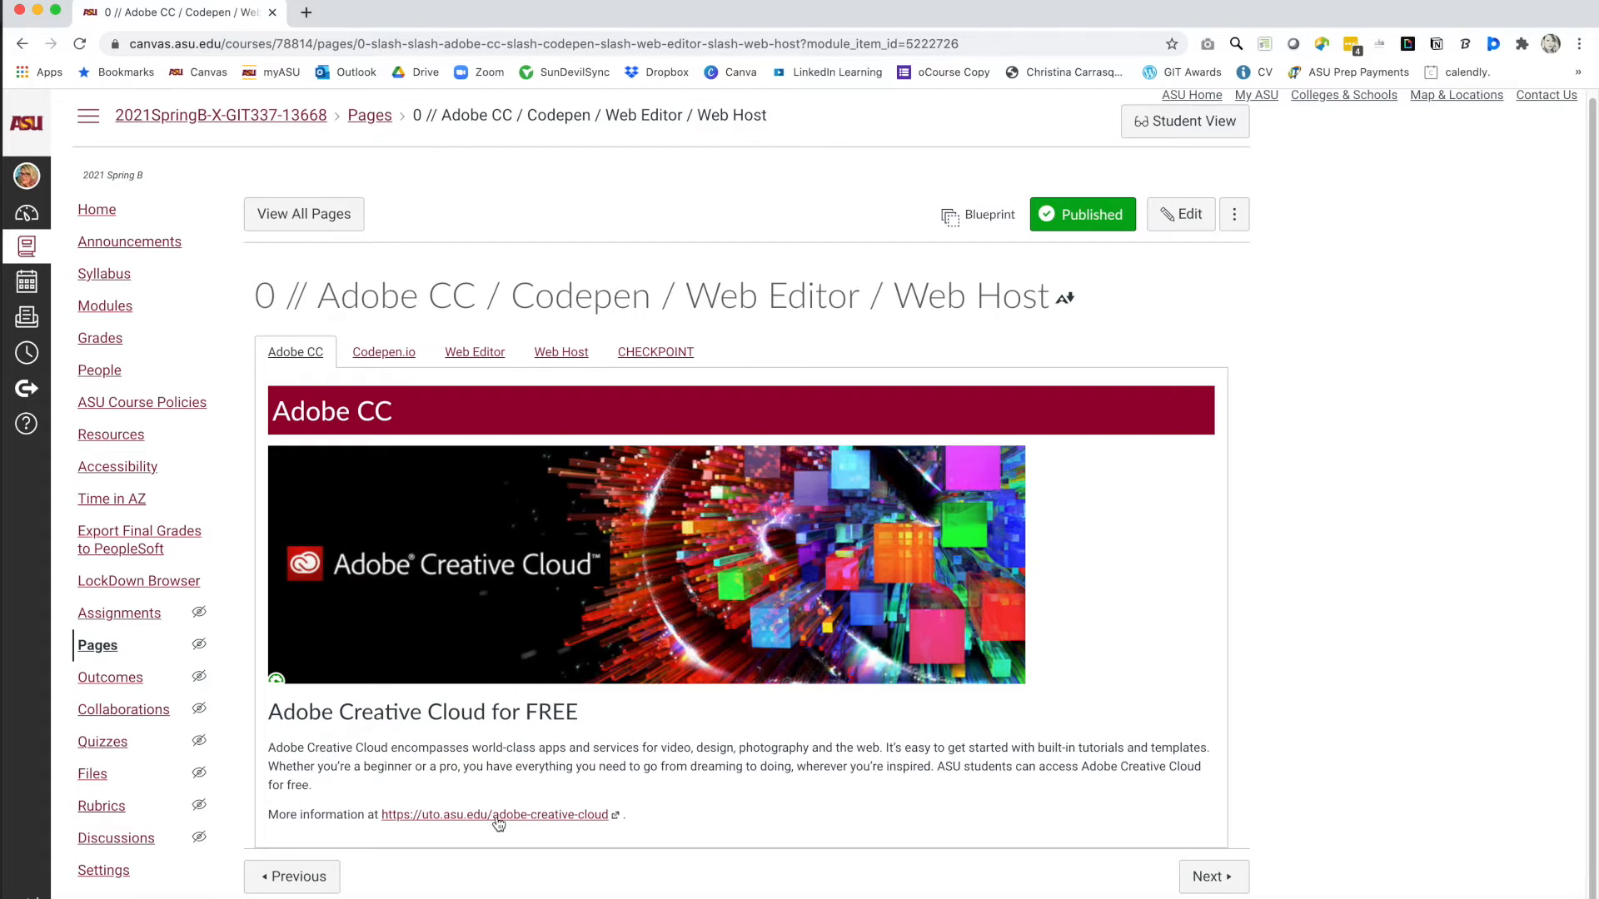
key(super+Tab)
key(super+Tab)
key(super+Tab)
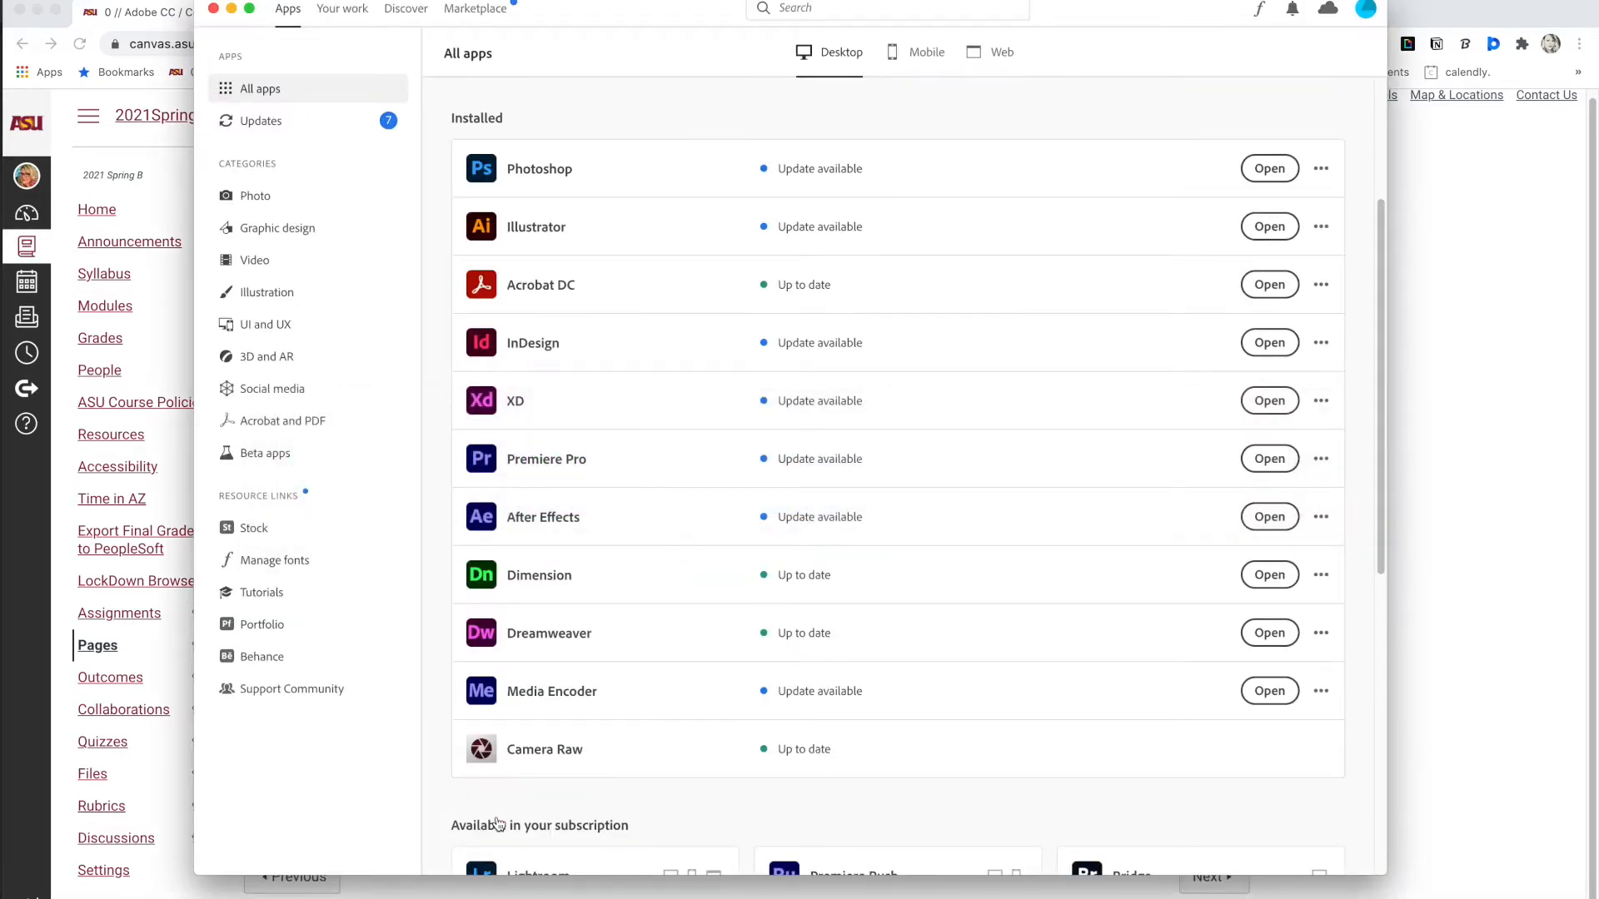
scroll(674, 648, up, 3)
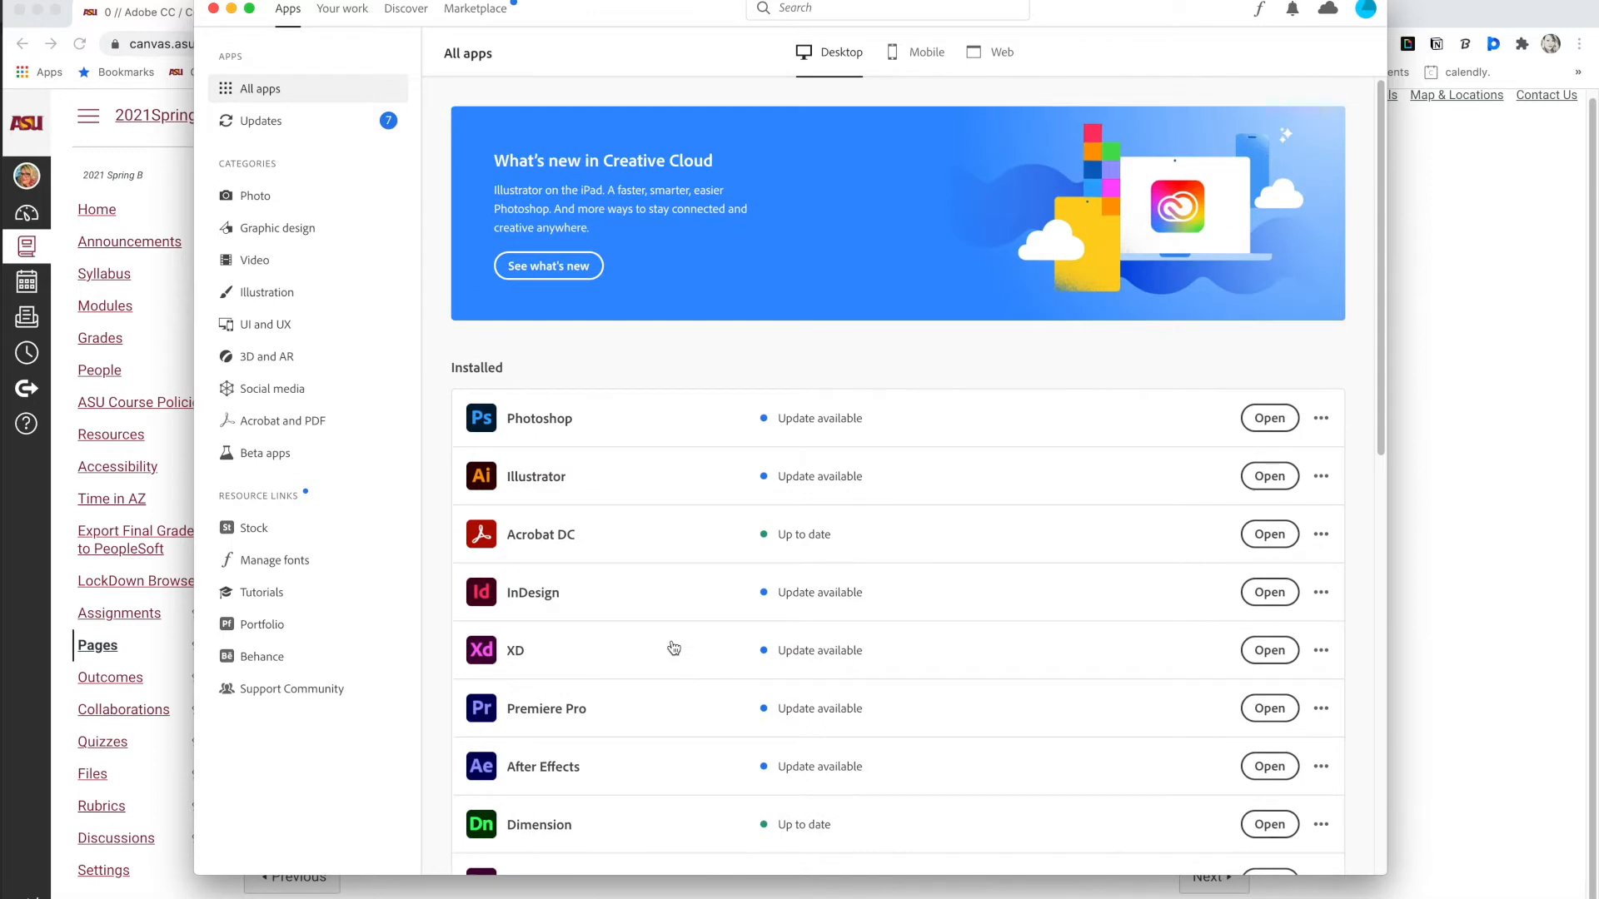
mouse_move(674, 647)
scroll(674, 648, down, 4)
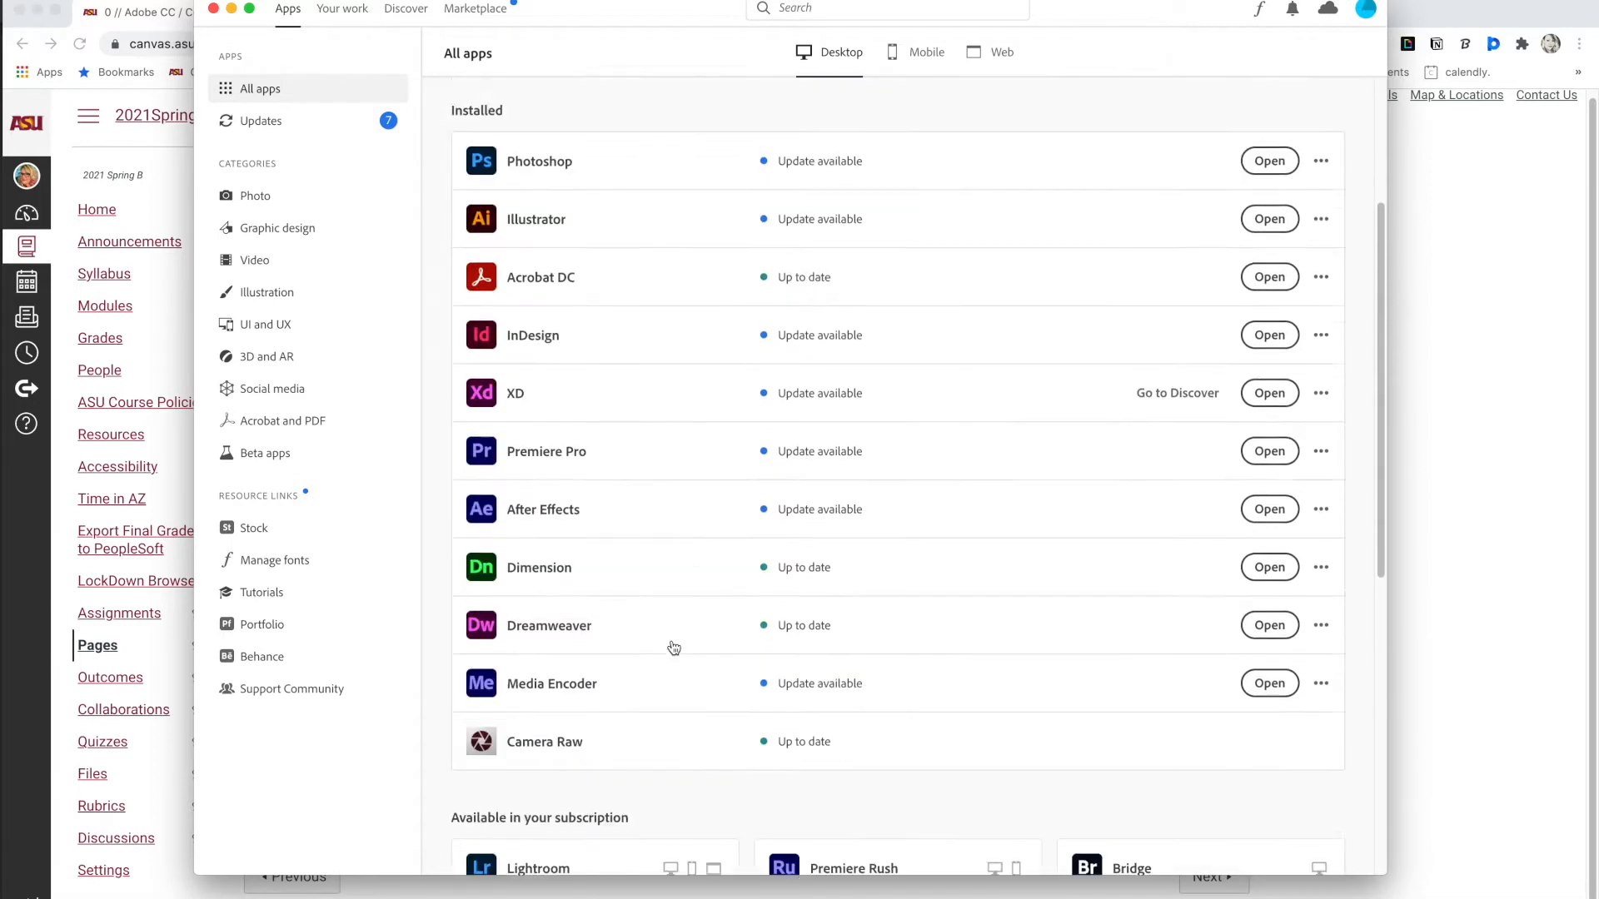
scroll(674, 648, up, 1)
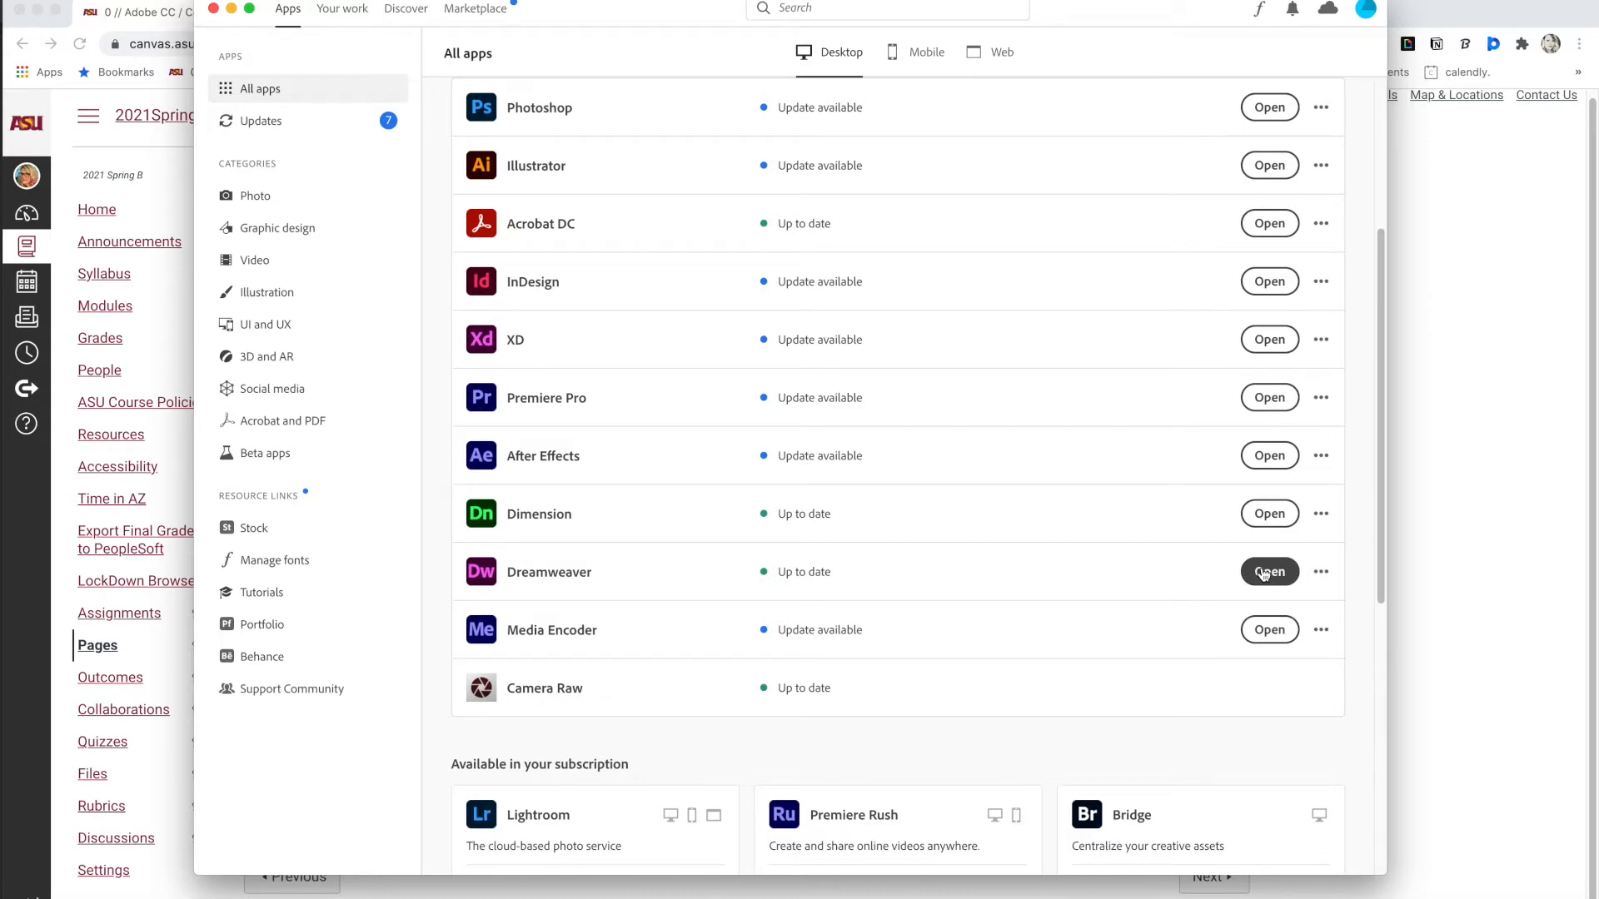
key(super+Tab)
key(super+Tab)
key(super+Tab)
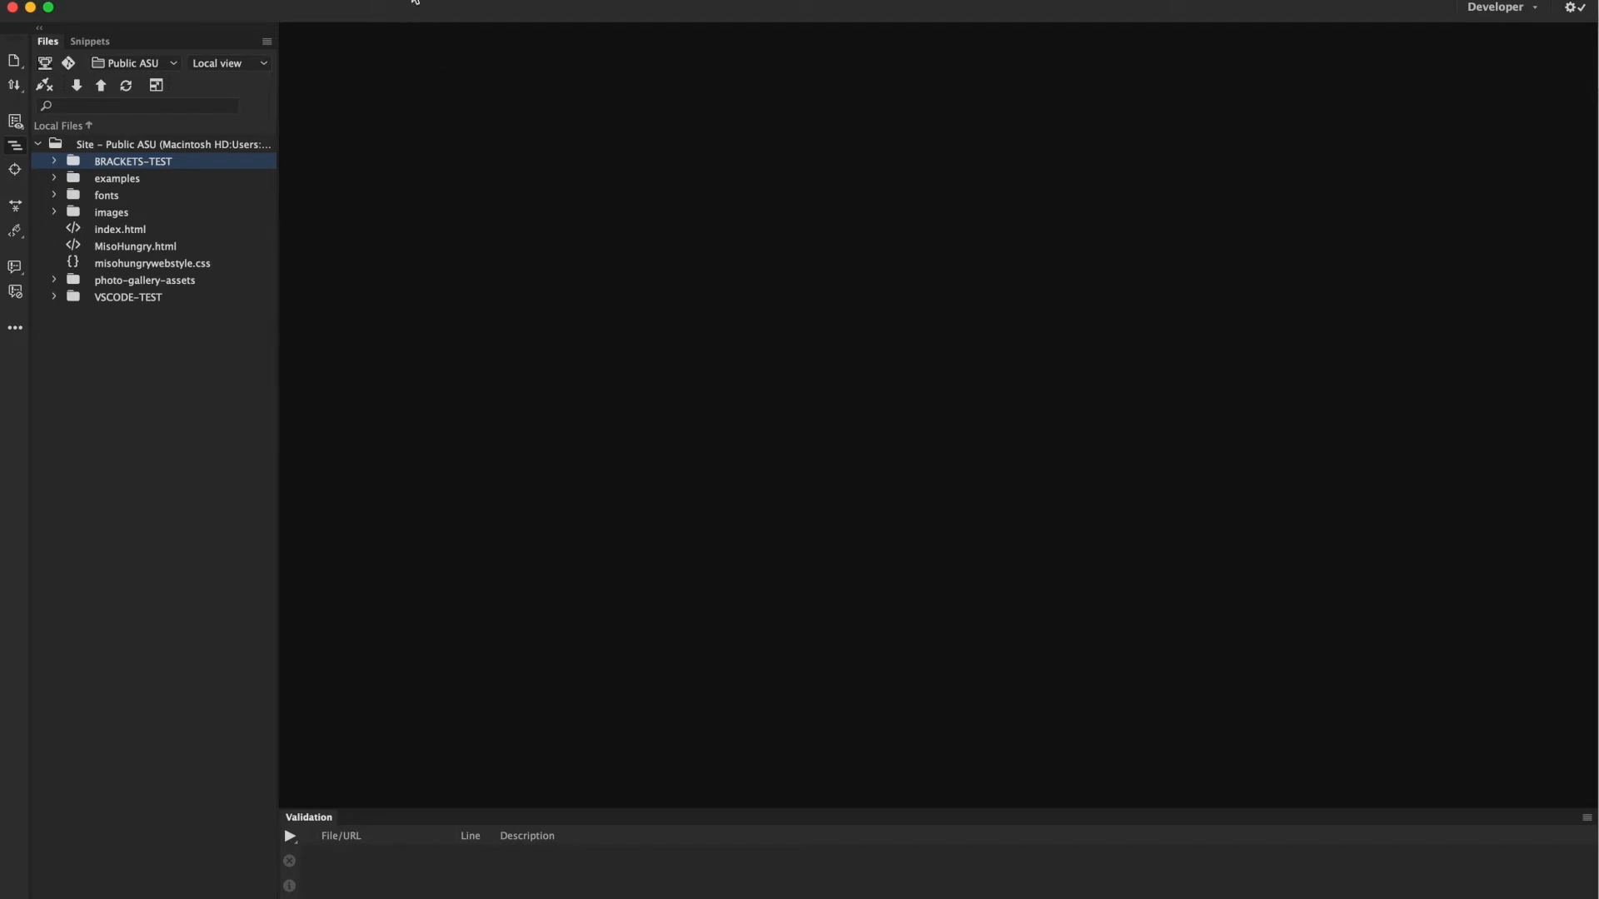
From Site > Manage Sites, open the Public ASU site's setup settings.
click(416, 0)
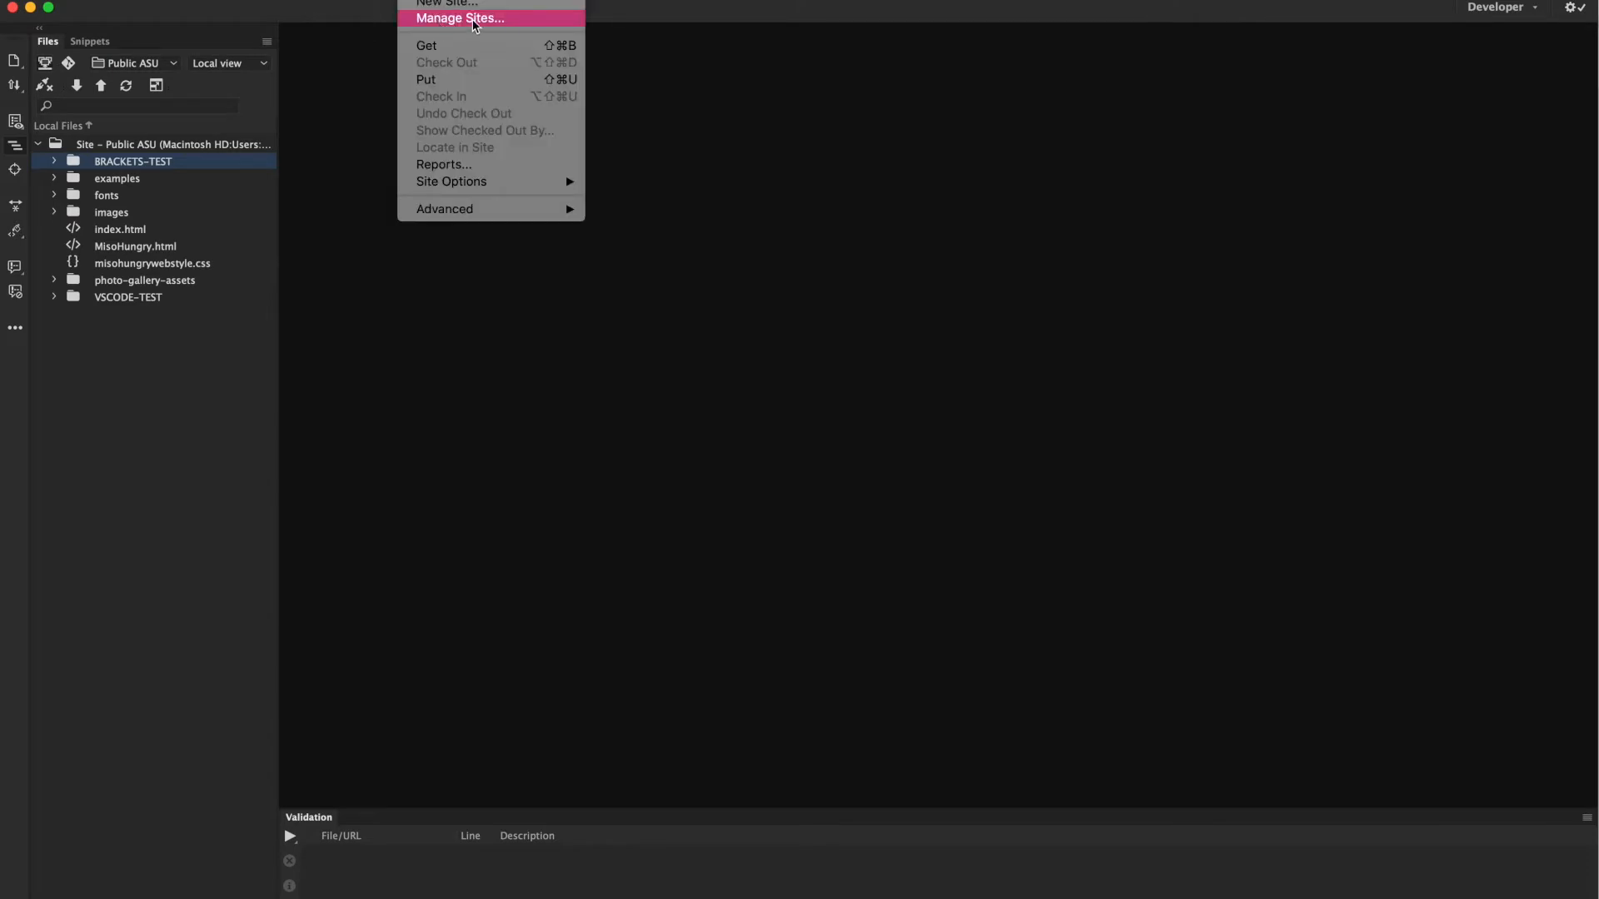
click(519, 23)
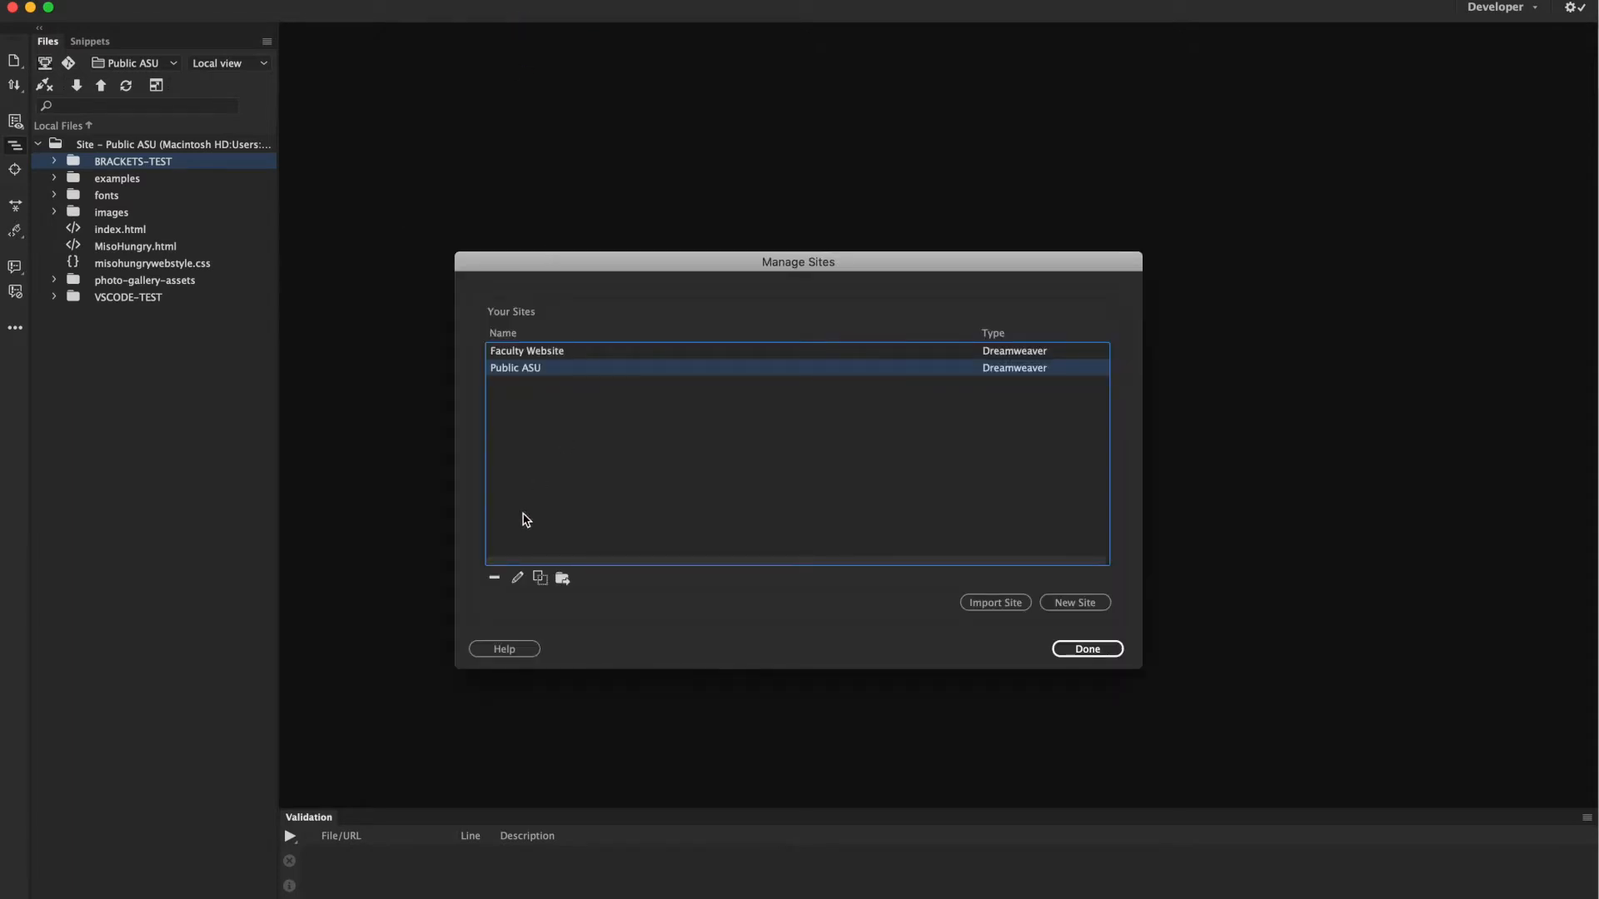
click(553, 540)
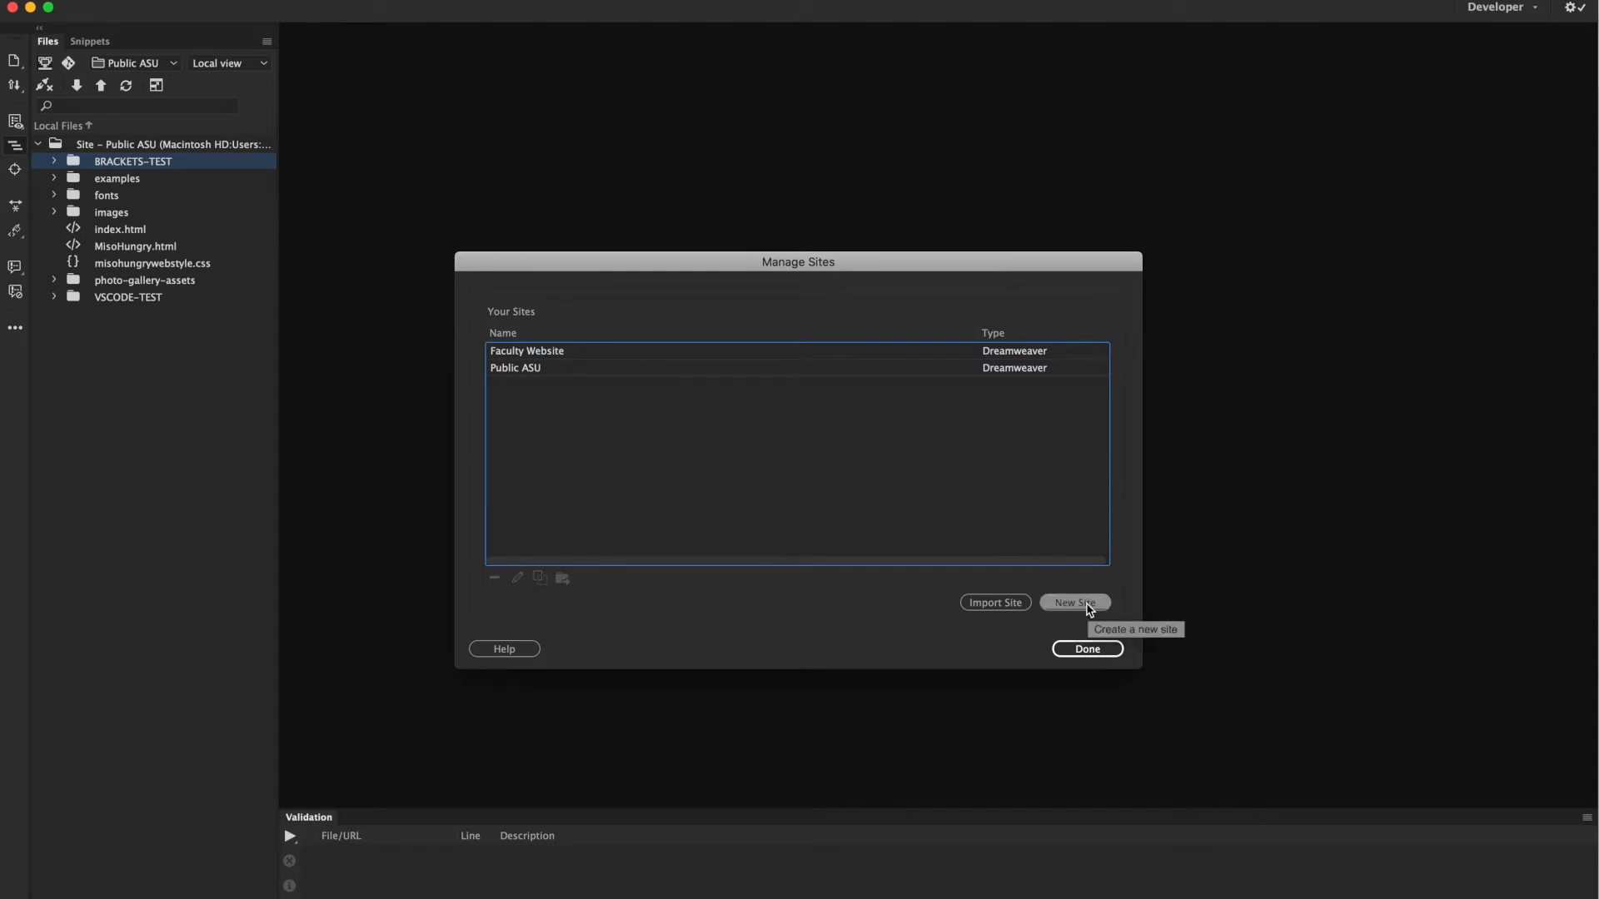
click(663, 368)
double_click(664, 374)
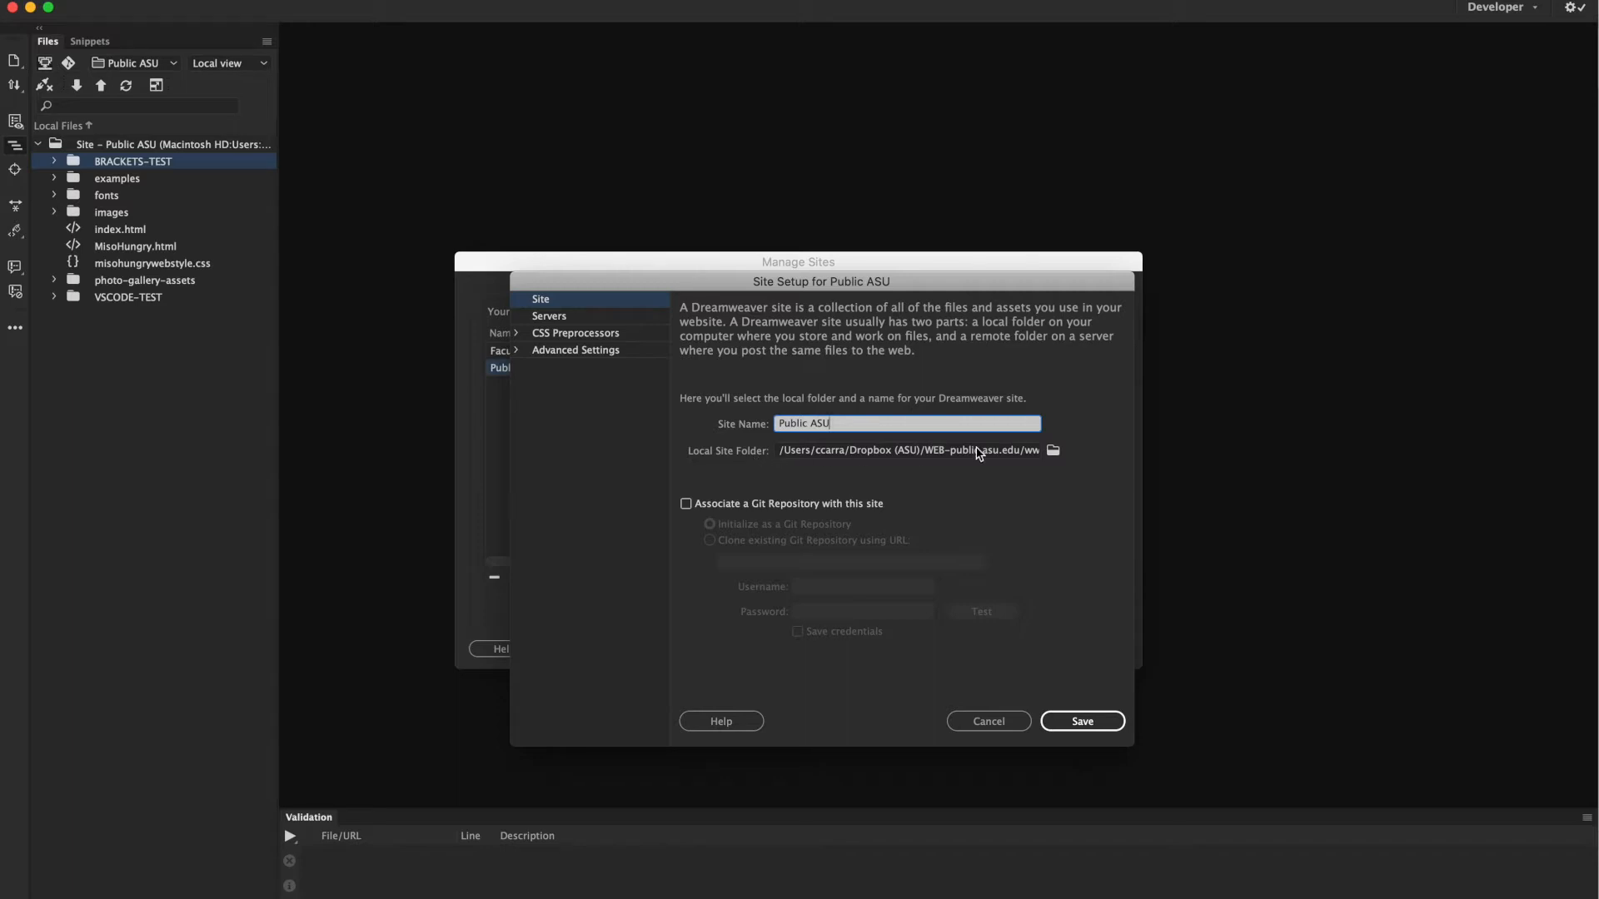
Browse for the Public ASU site's Local Site Folder.
click(1053, 452)
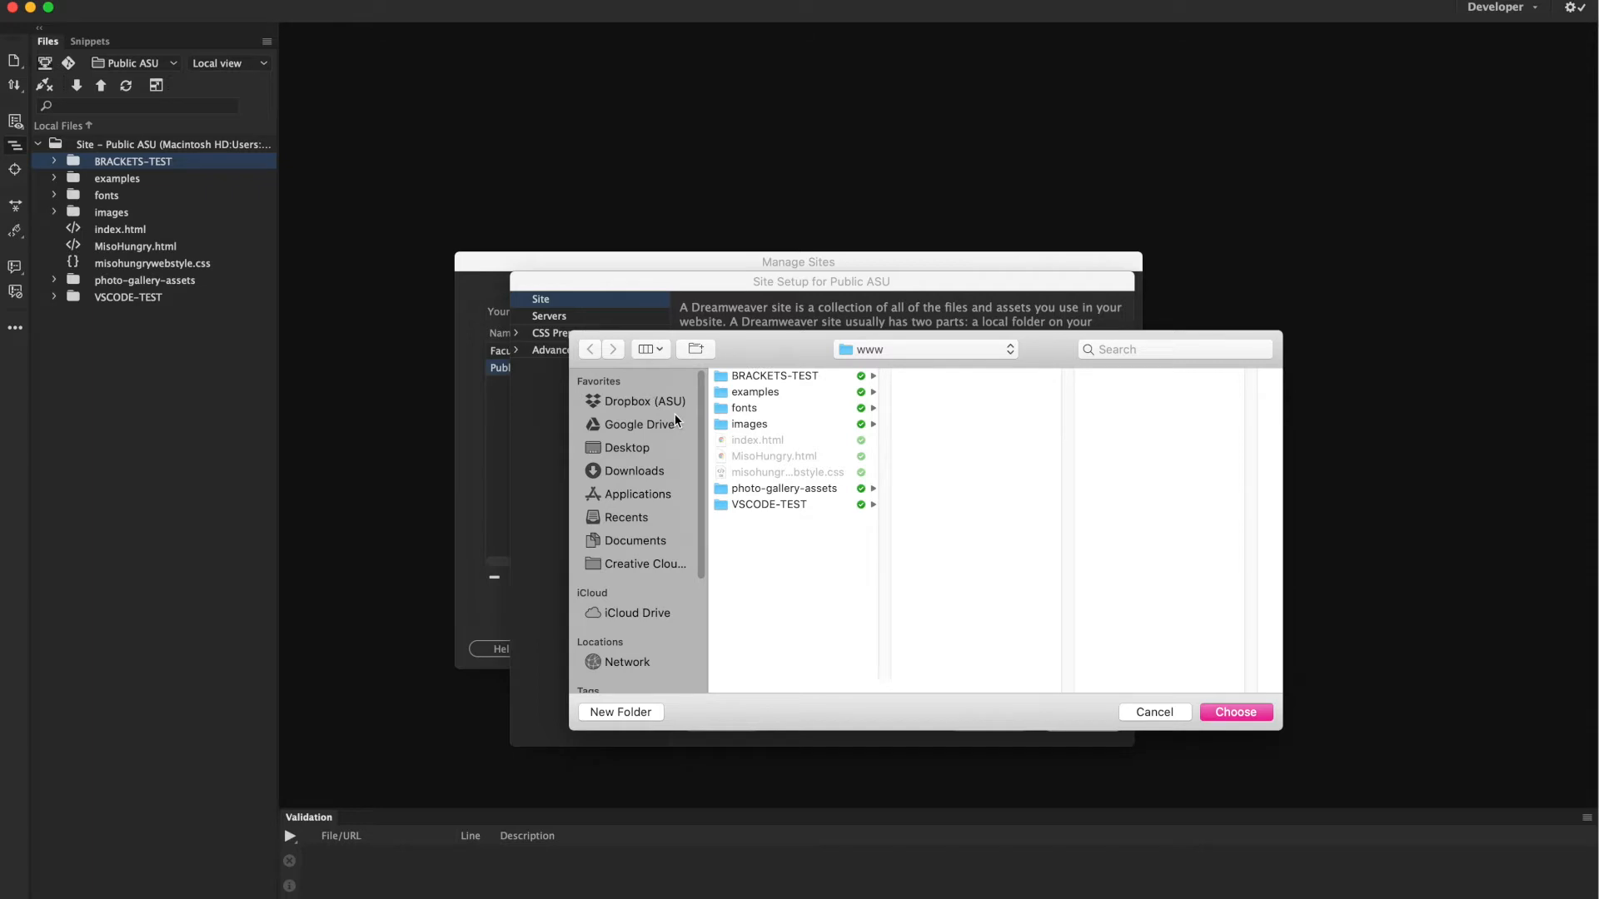
Choose the www folder inside WEB-public.asu.edu as the local site folder.
click(953, 349)
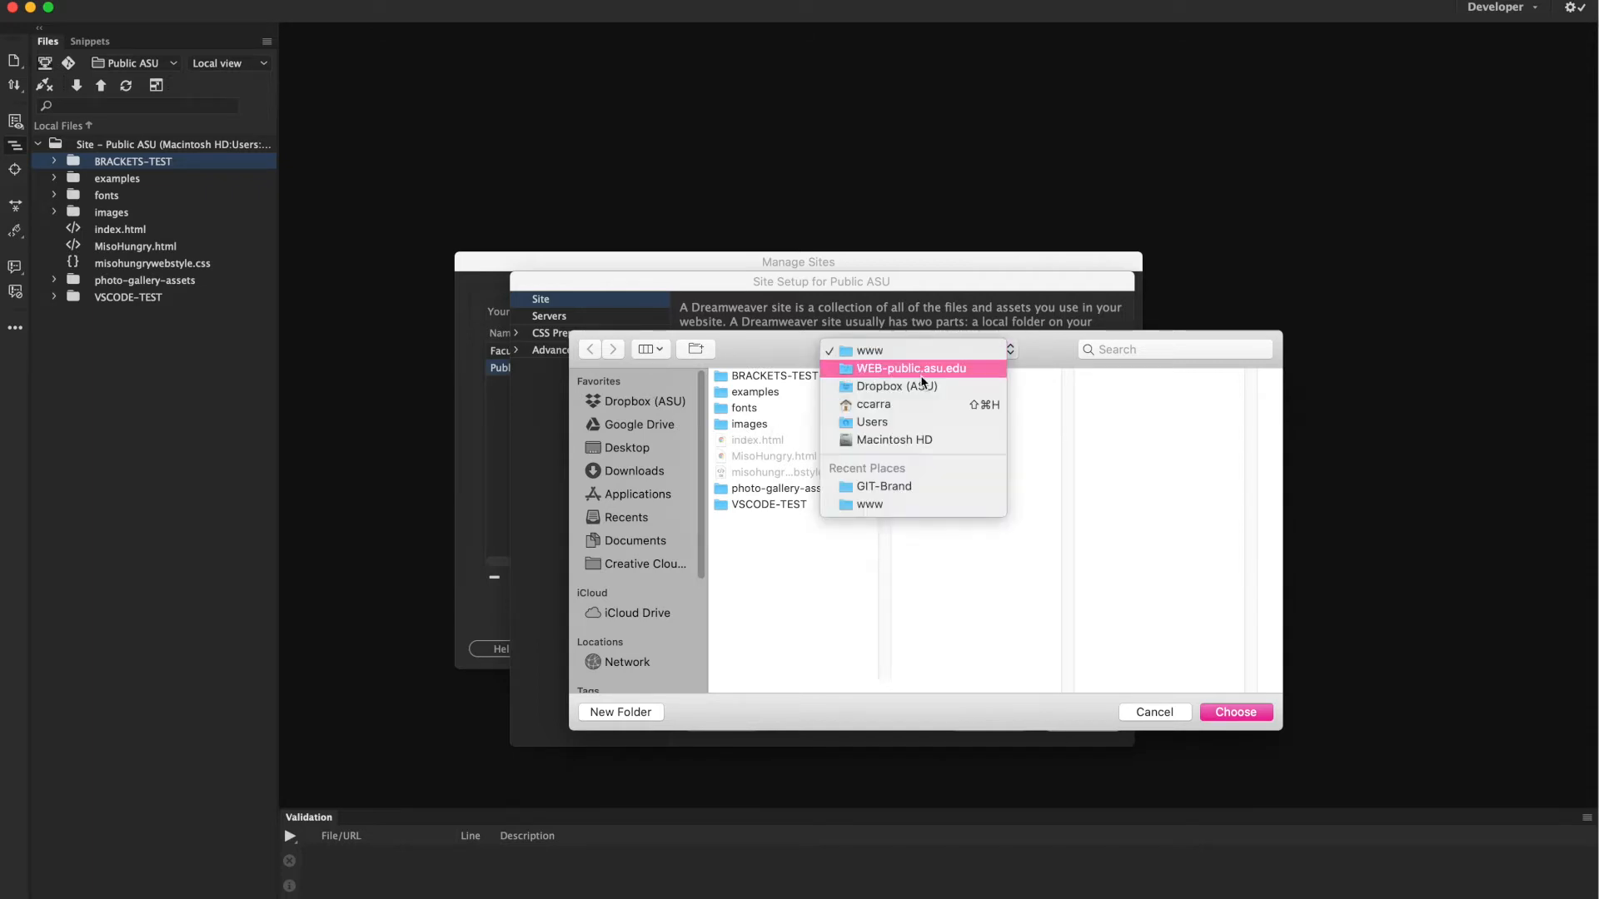
click(804, 408)
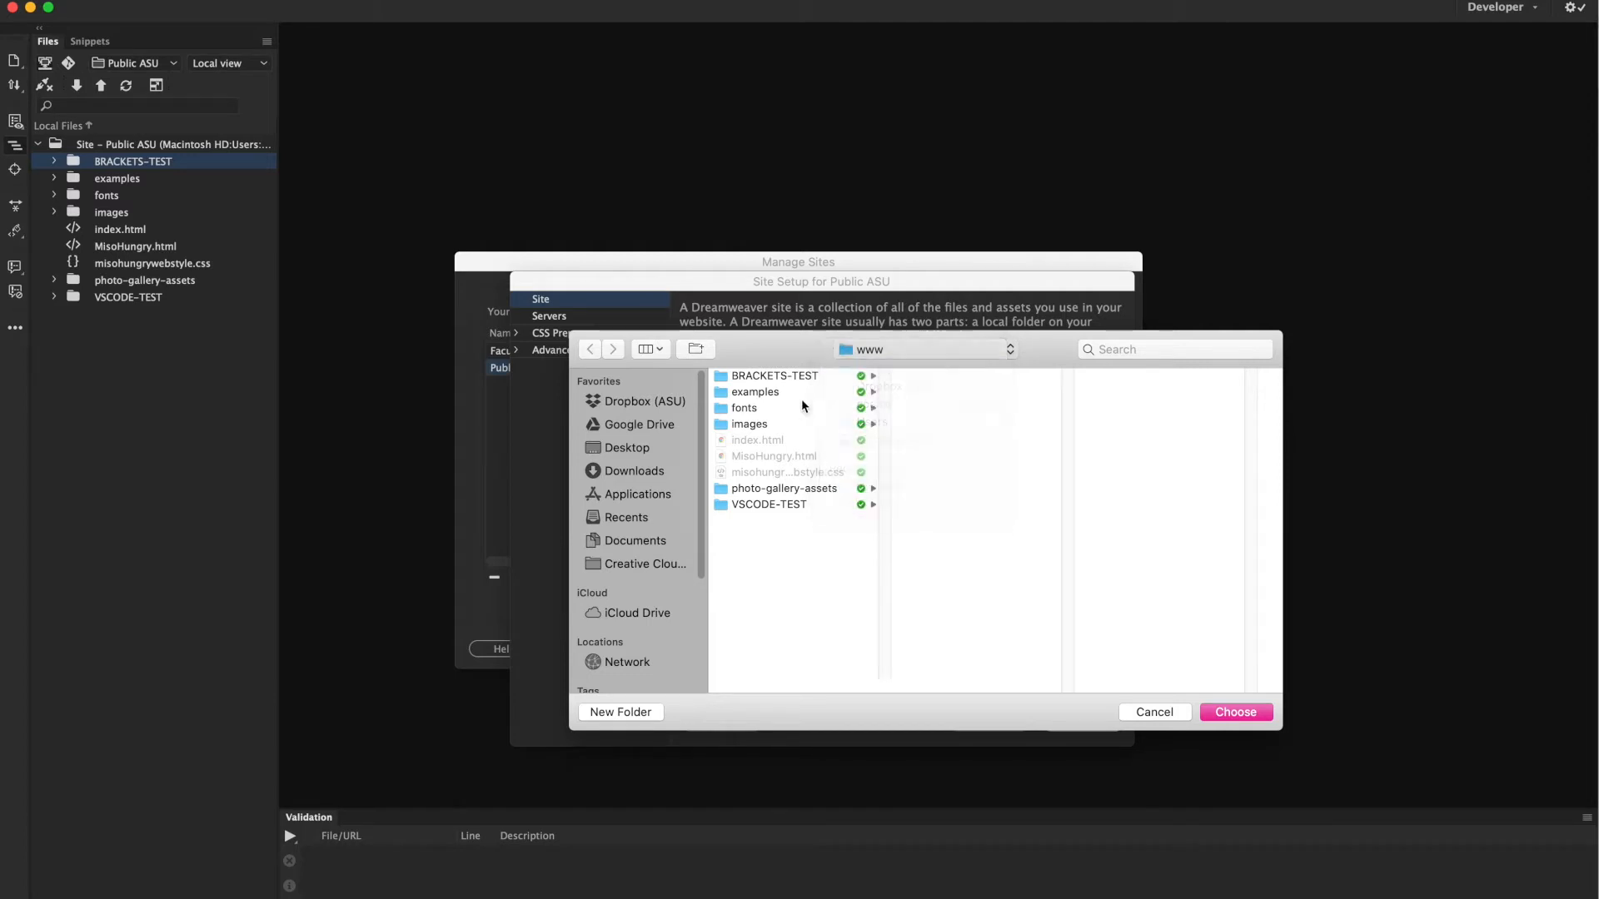
click(878, 349)
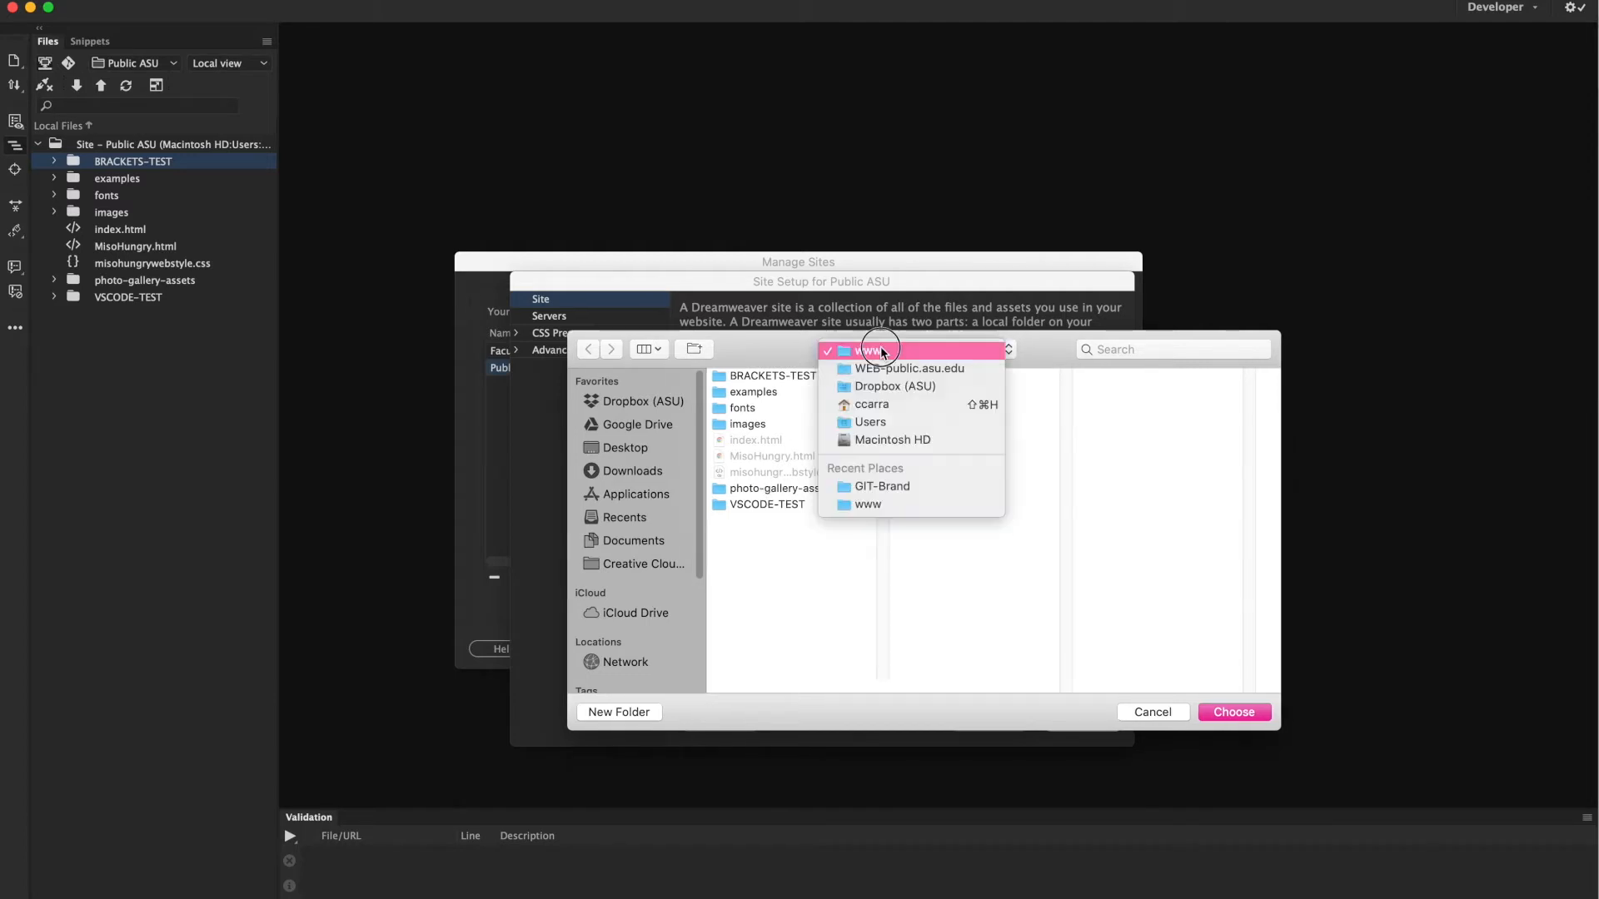
click(884, 368)
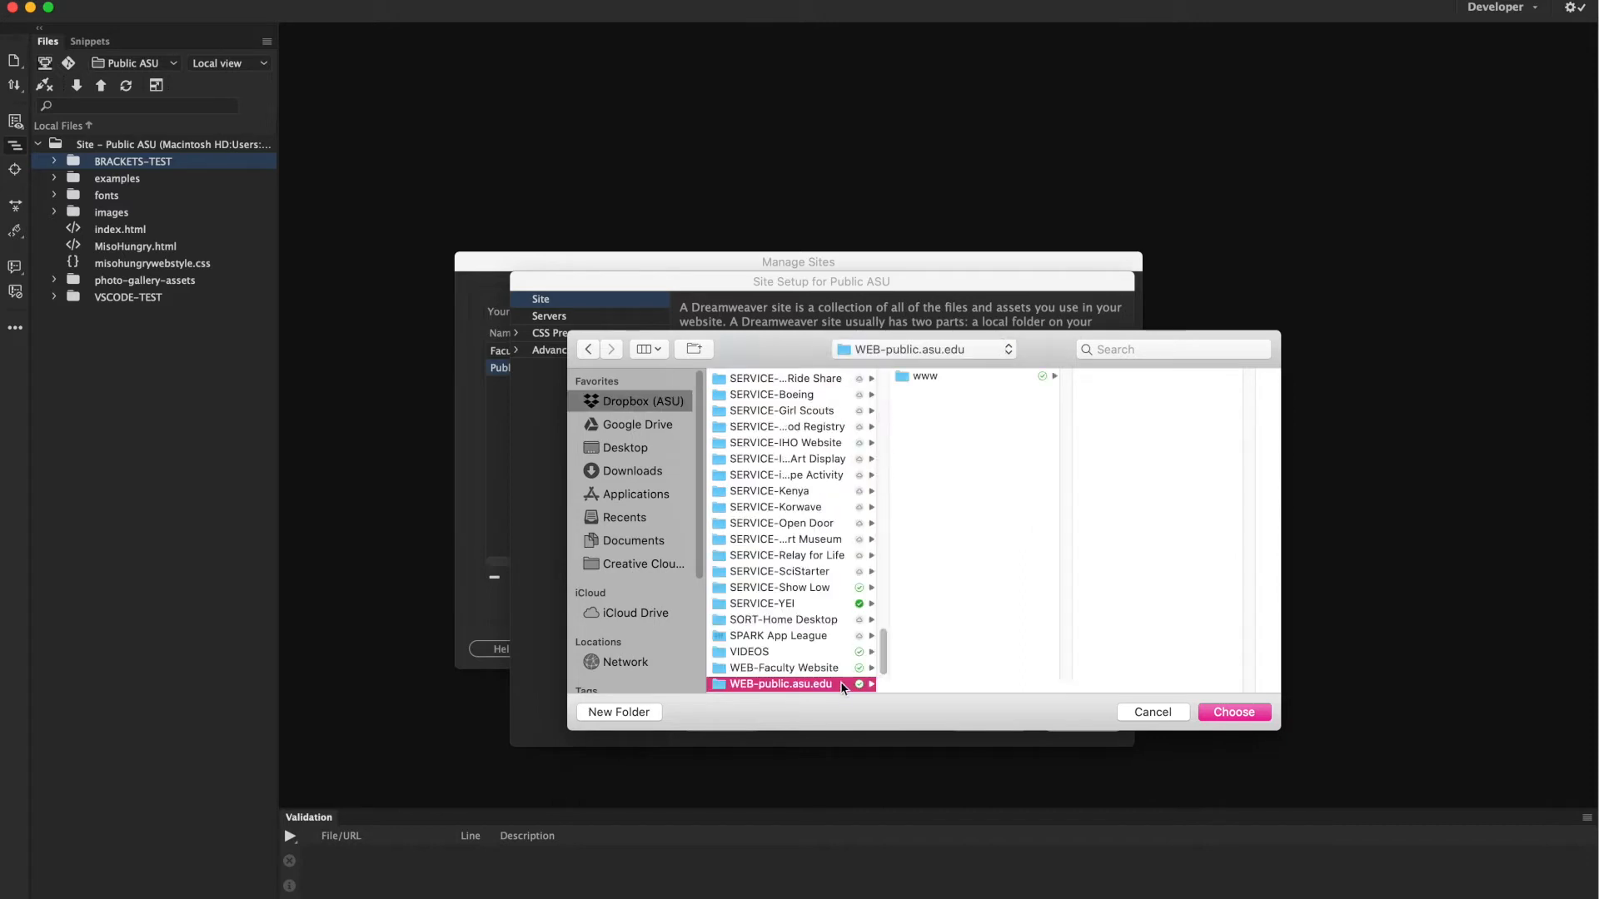
click(913, 376)
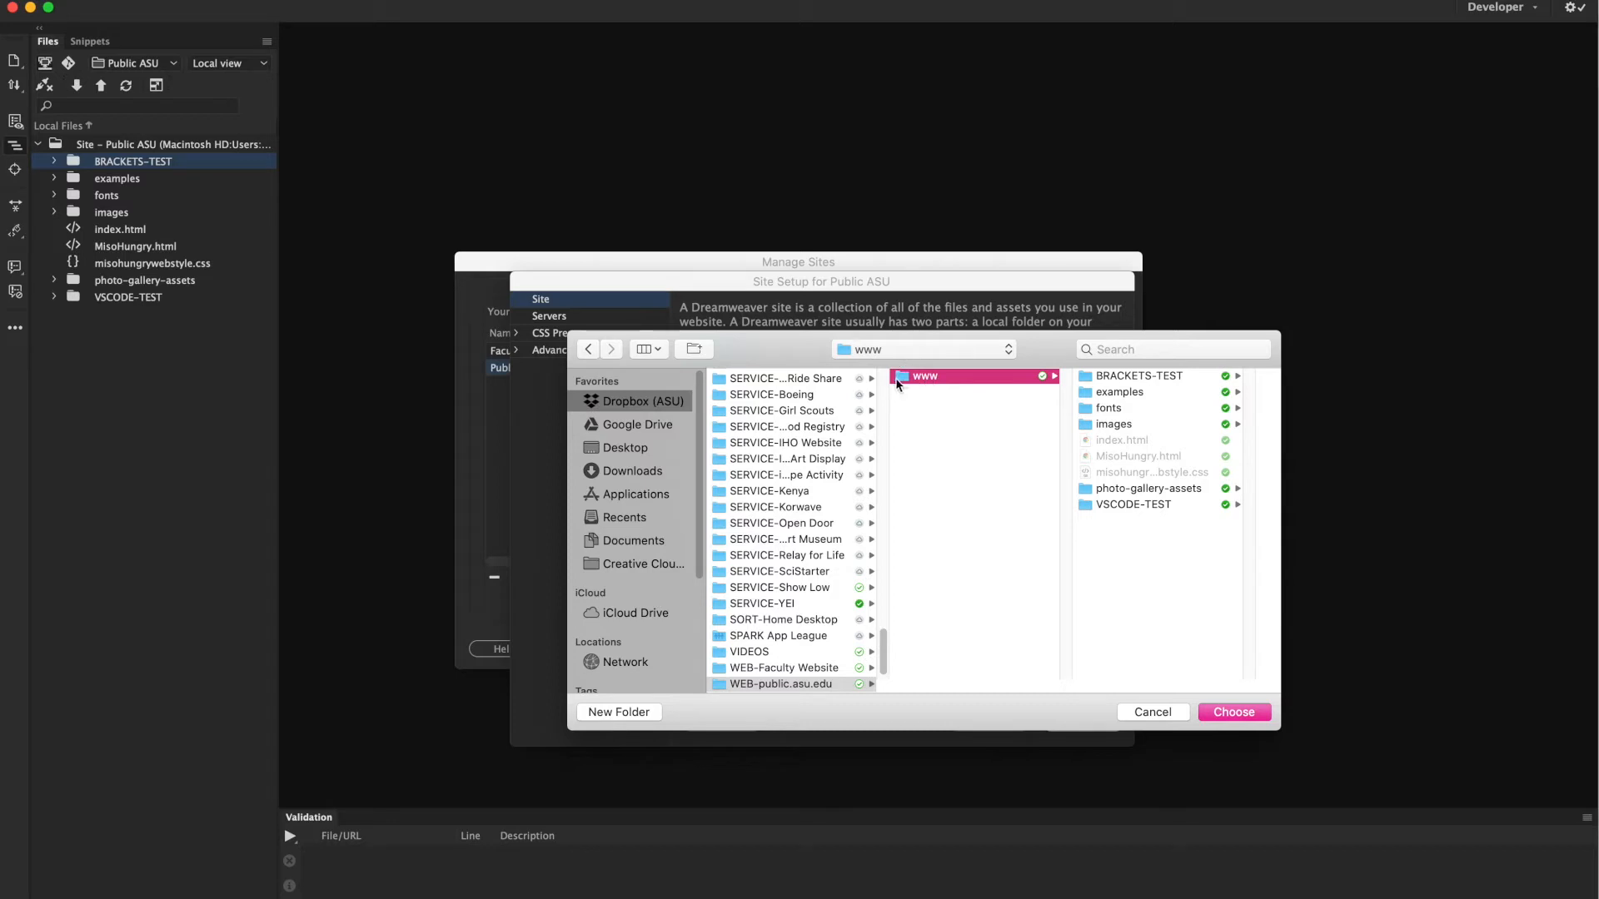
click(1222, 713)
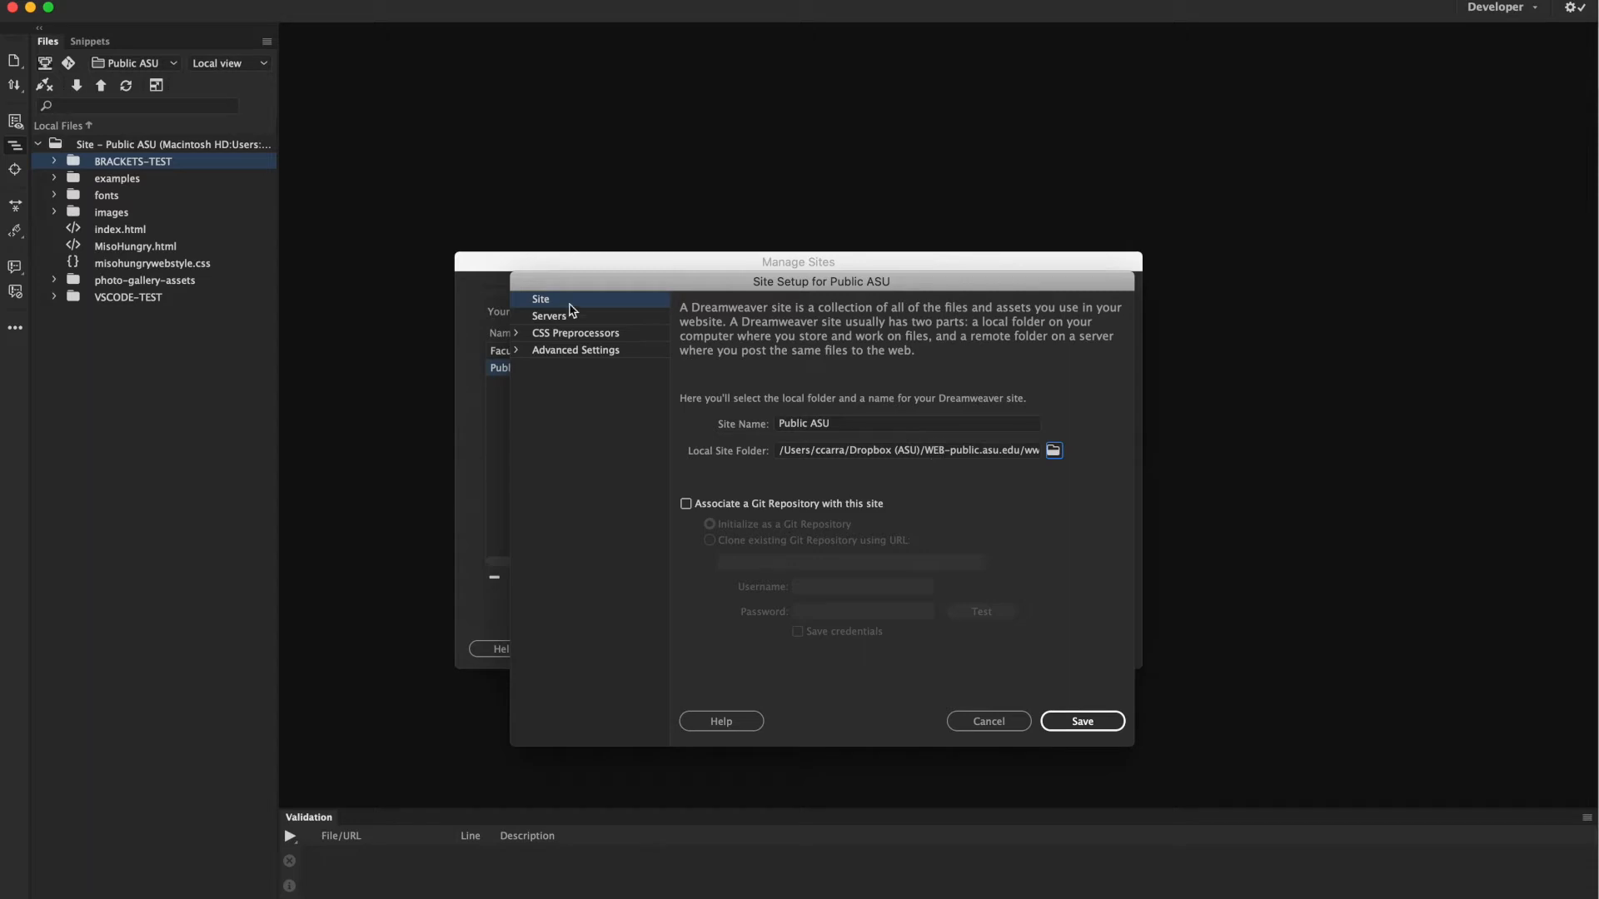
Open the Public ASU server settings and review its SFTP connection to general.asu.edu.
click(546, 323)
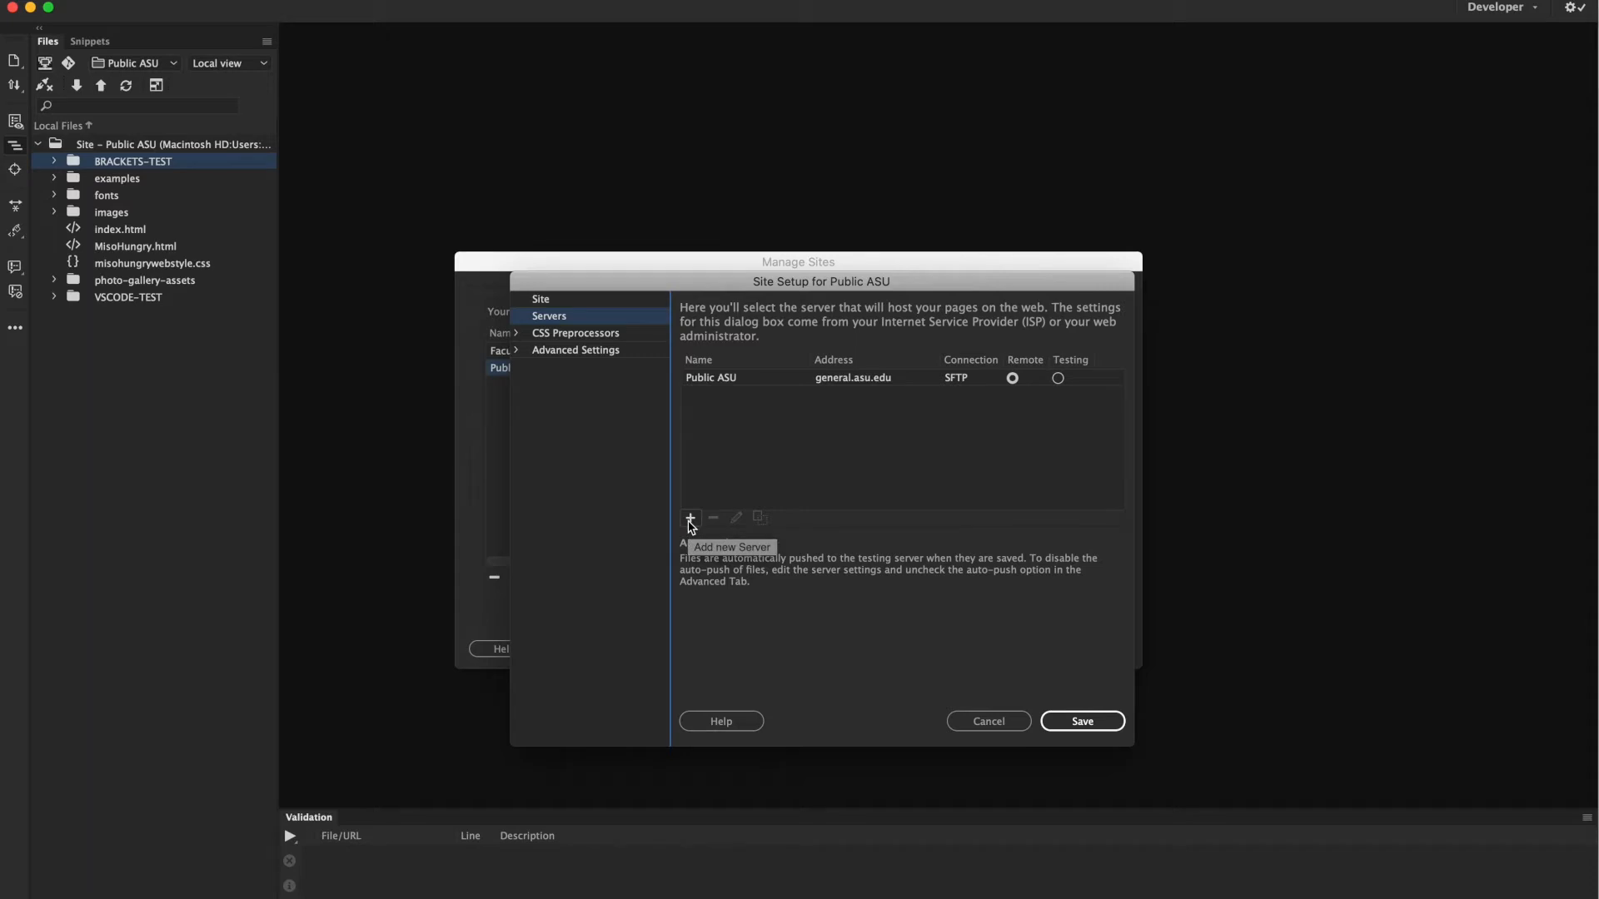
double_click(713, 378)
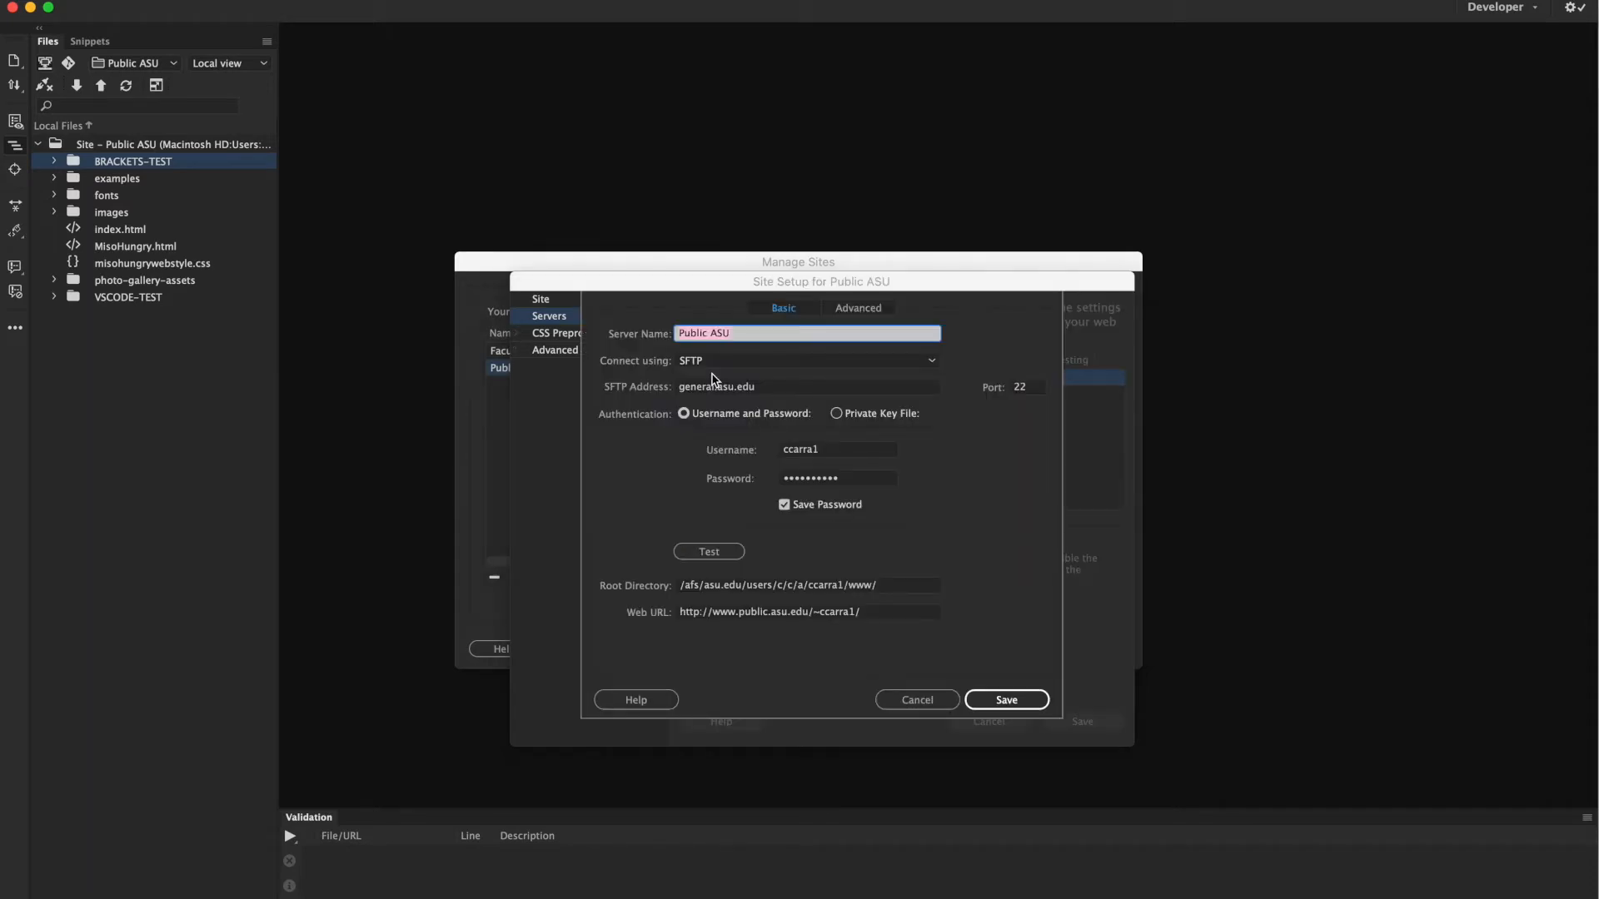
click(740, 336)
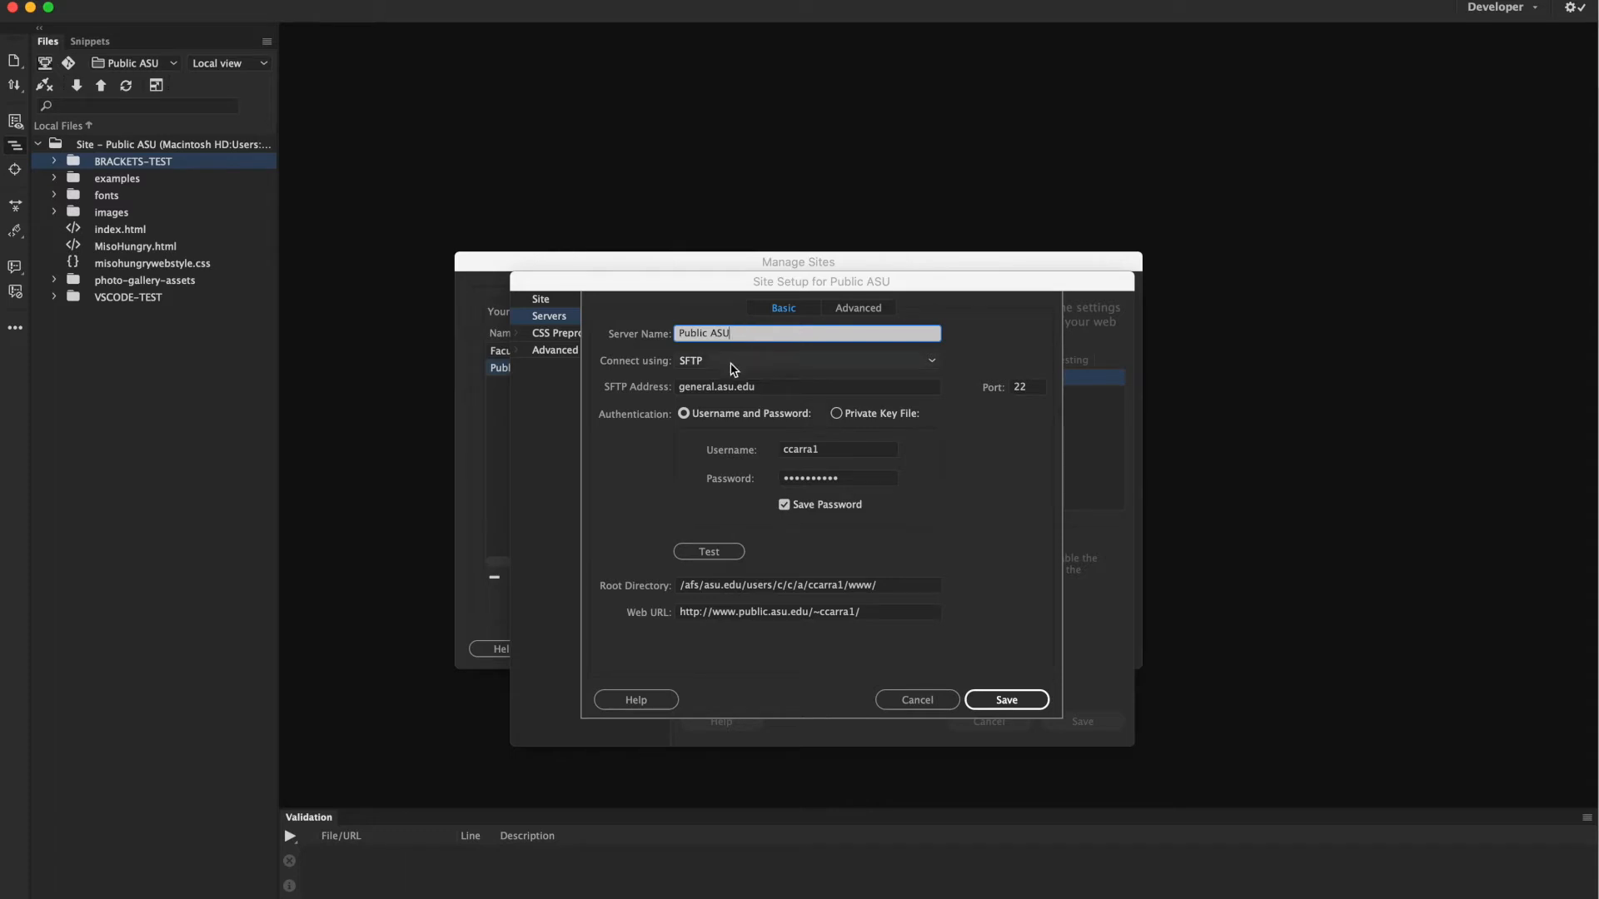
click(731, 363)
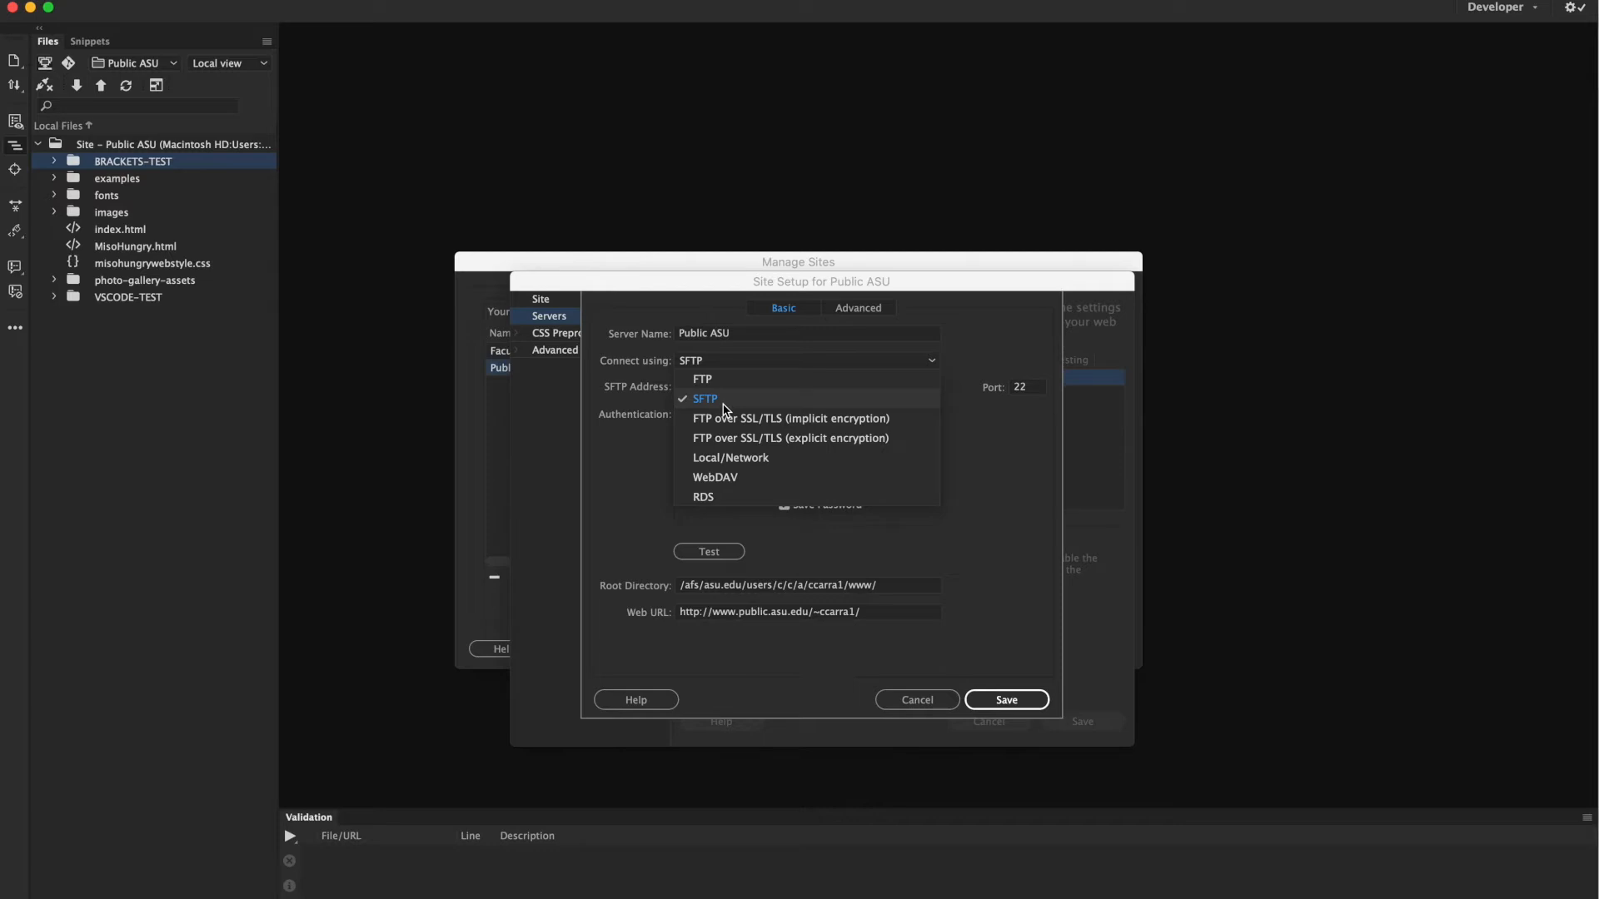
click(725, 409)
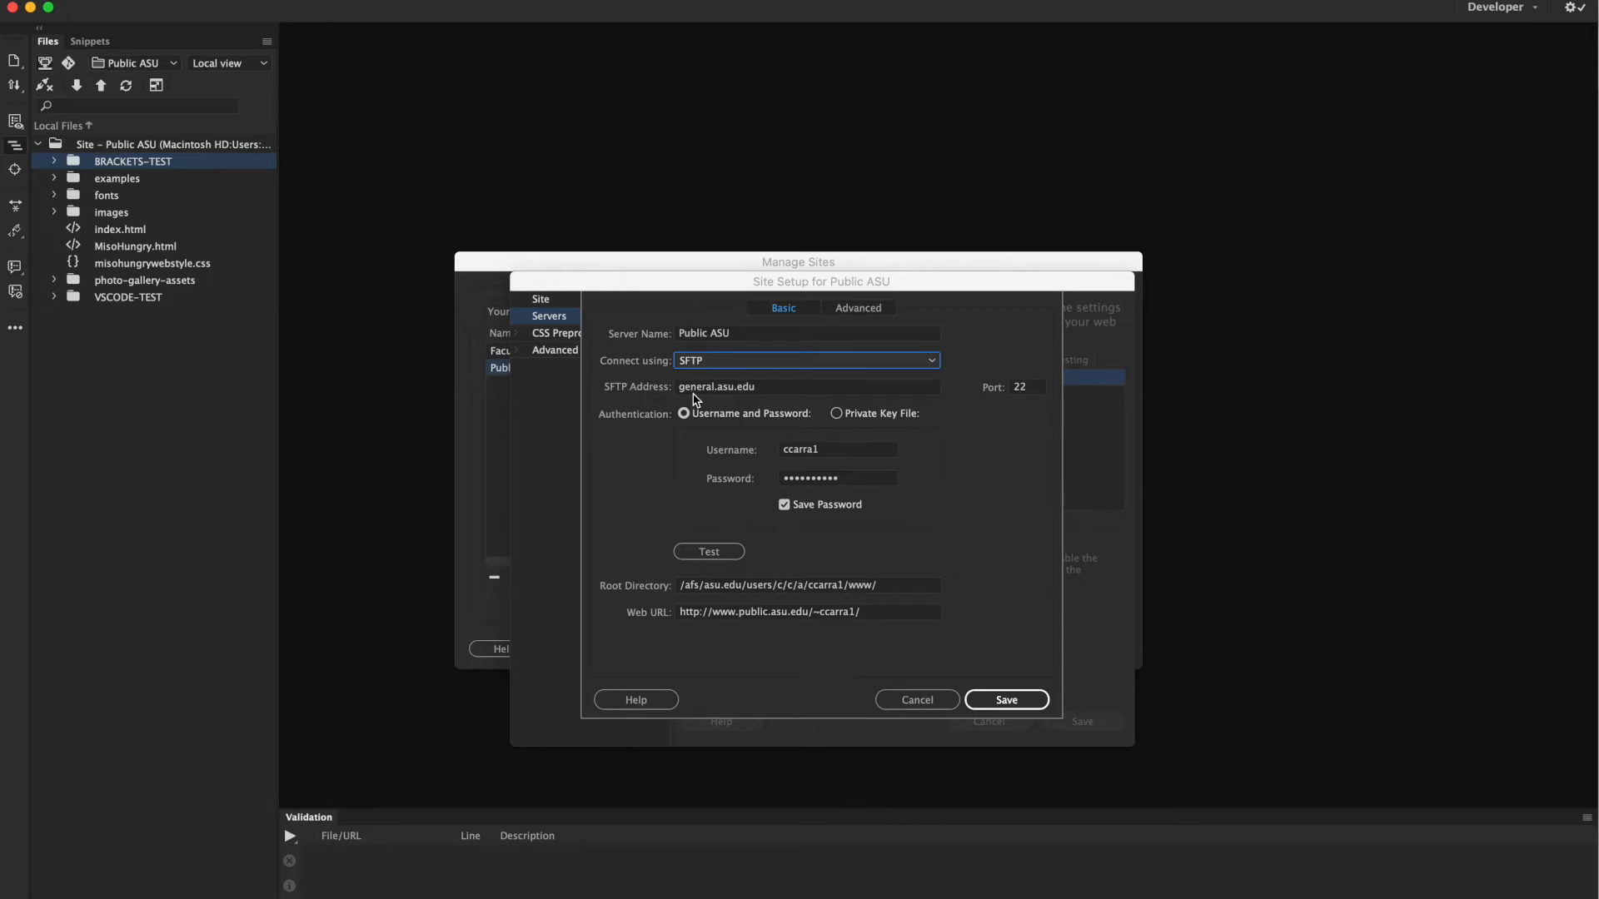
click(776, 393)
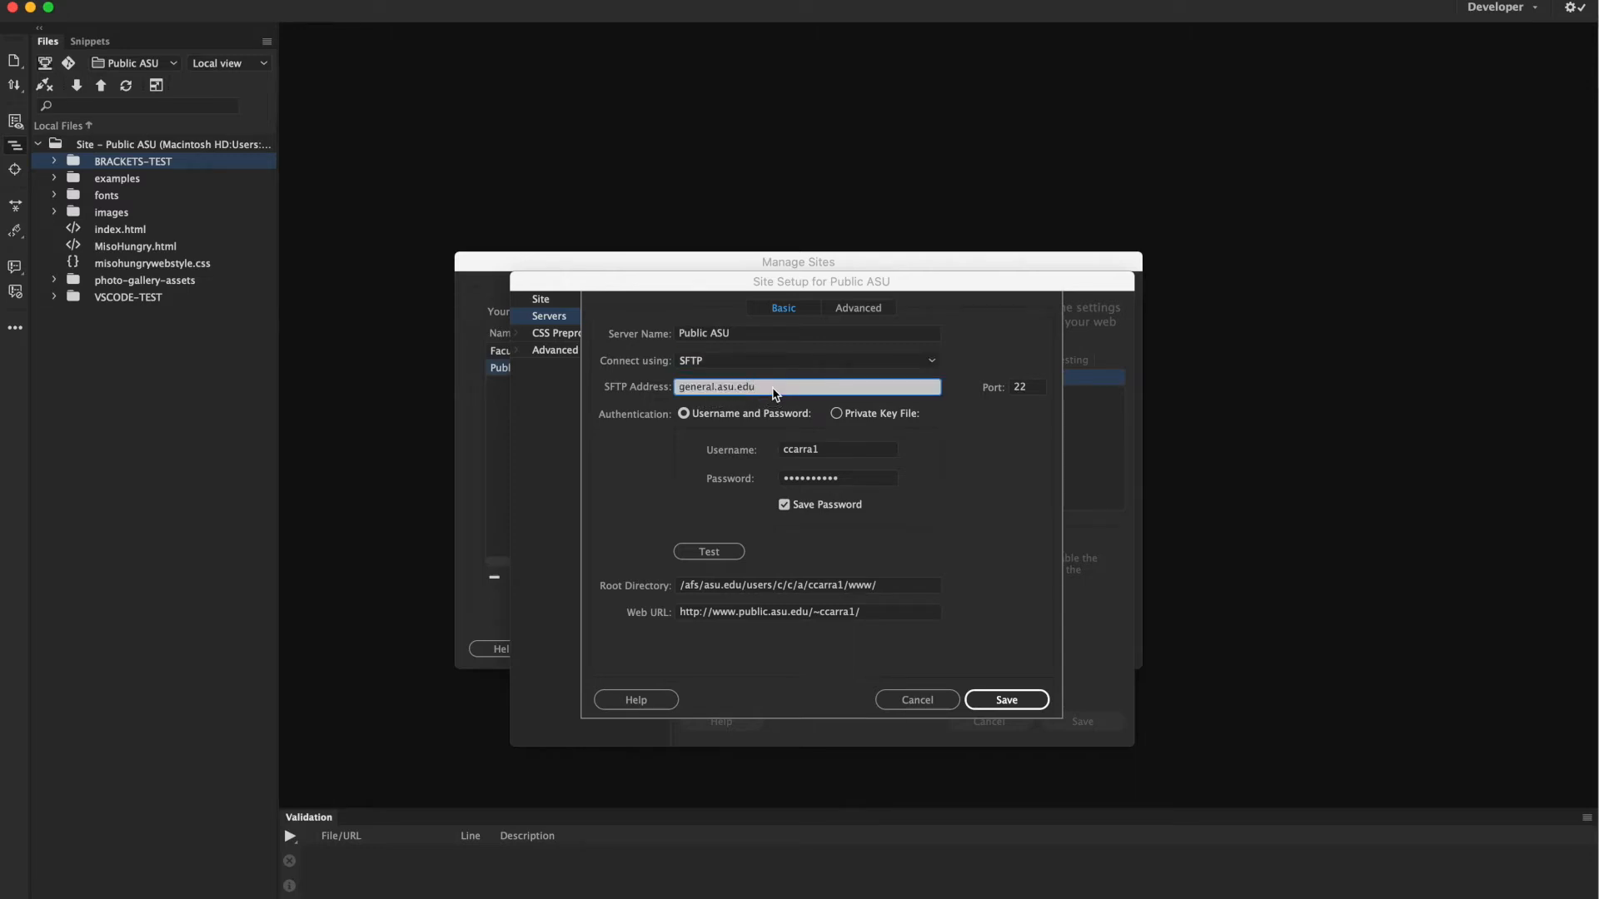
click(1033, 386)
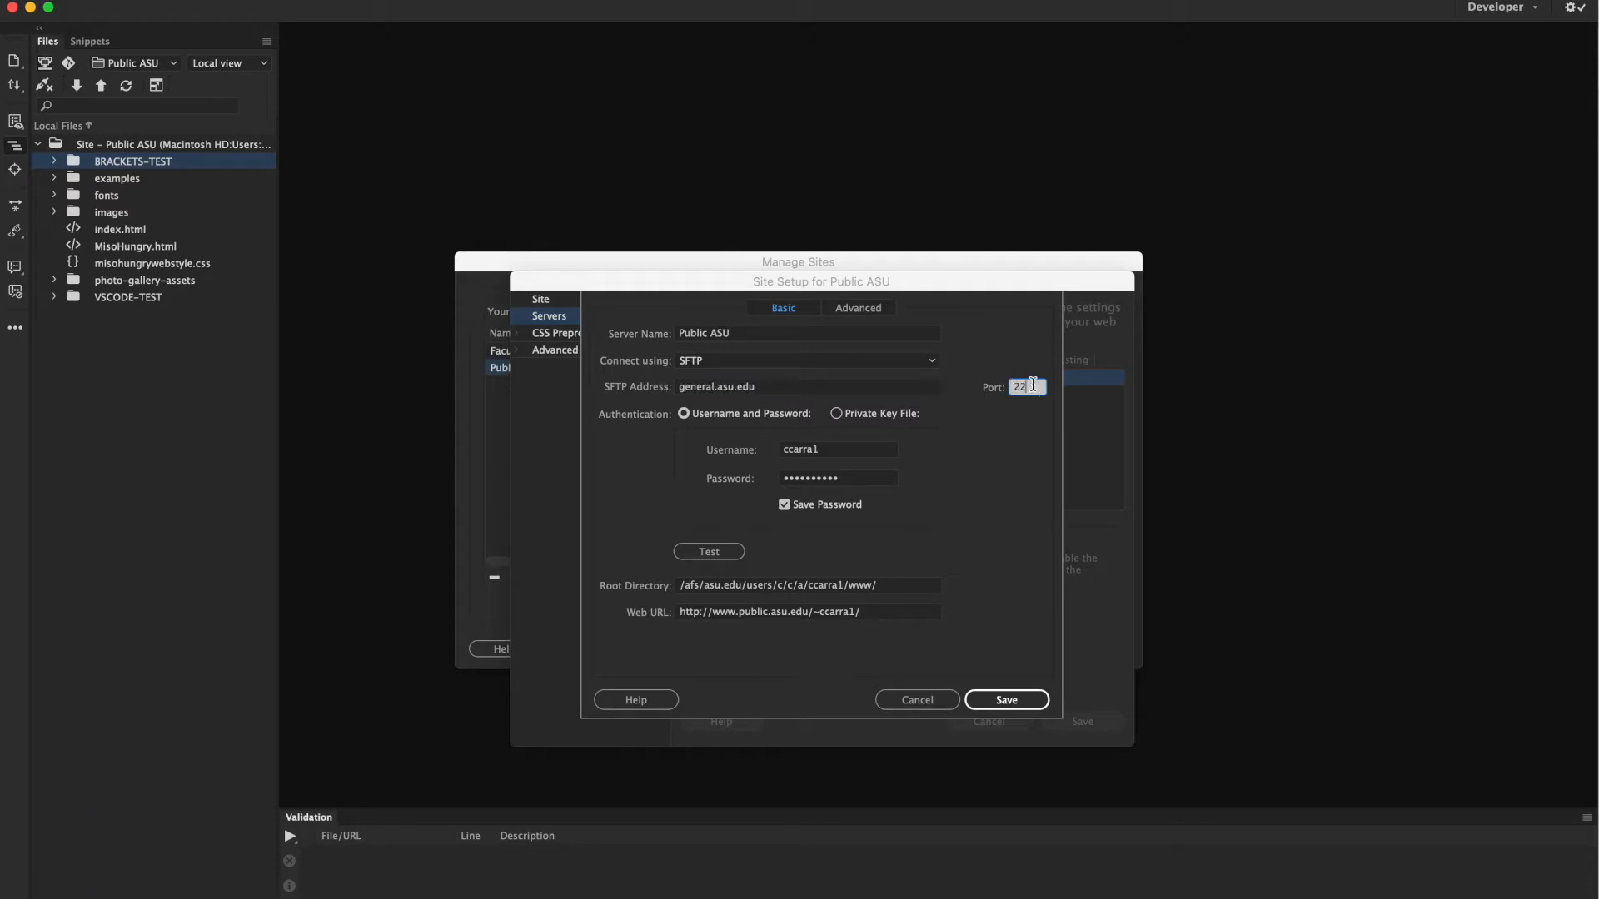
click(710, 416)
click(831, 455)
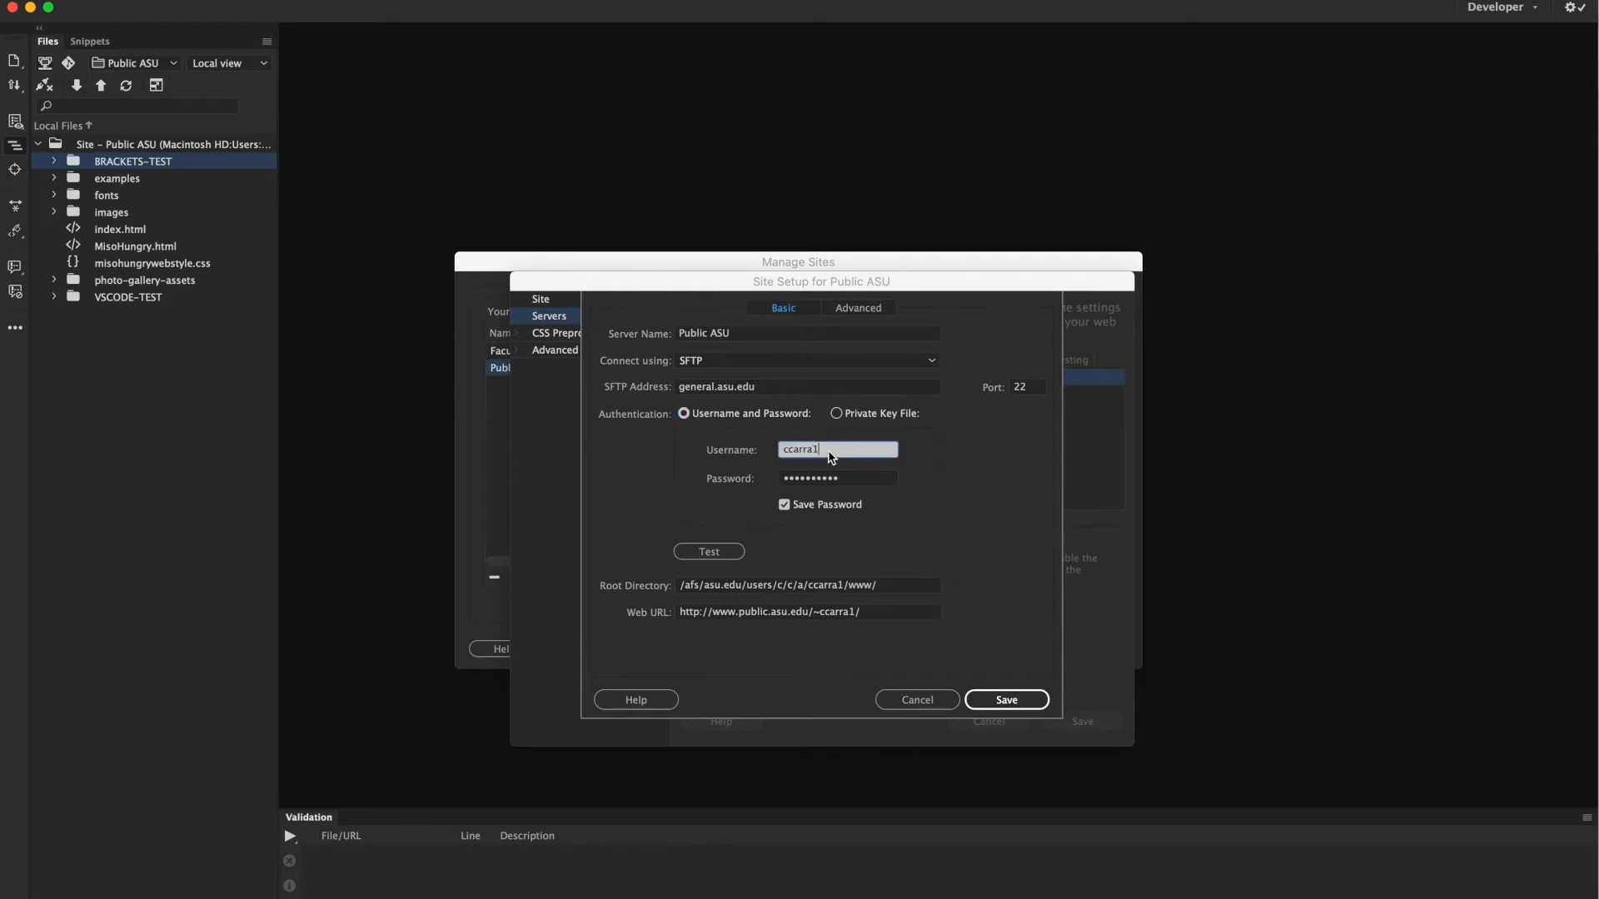
click(868, 482)
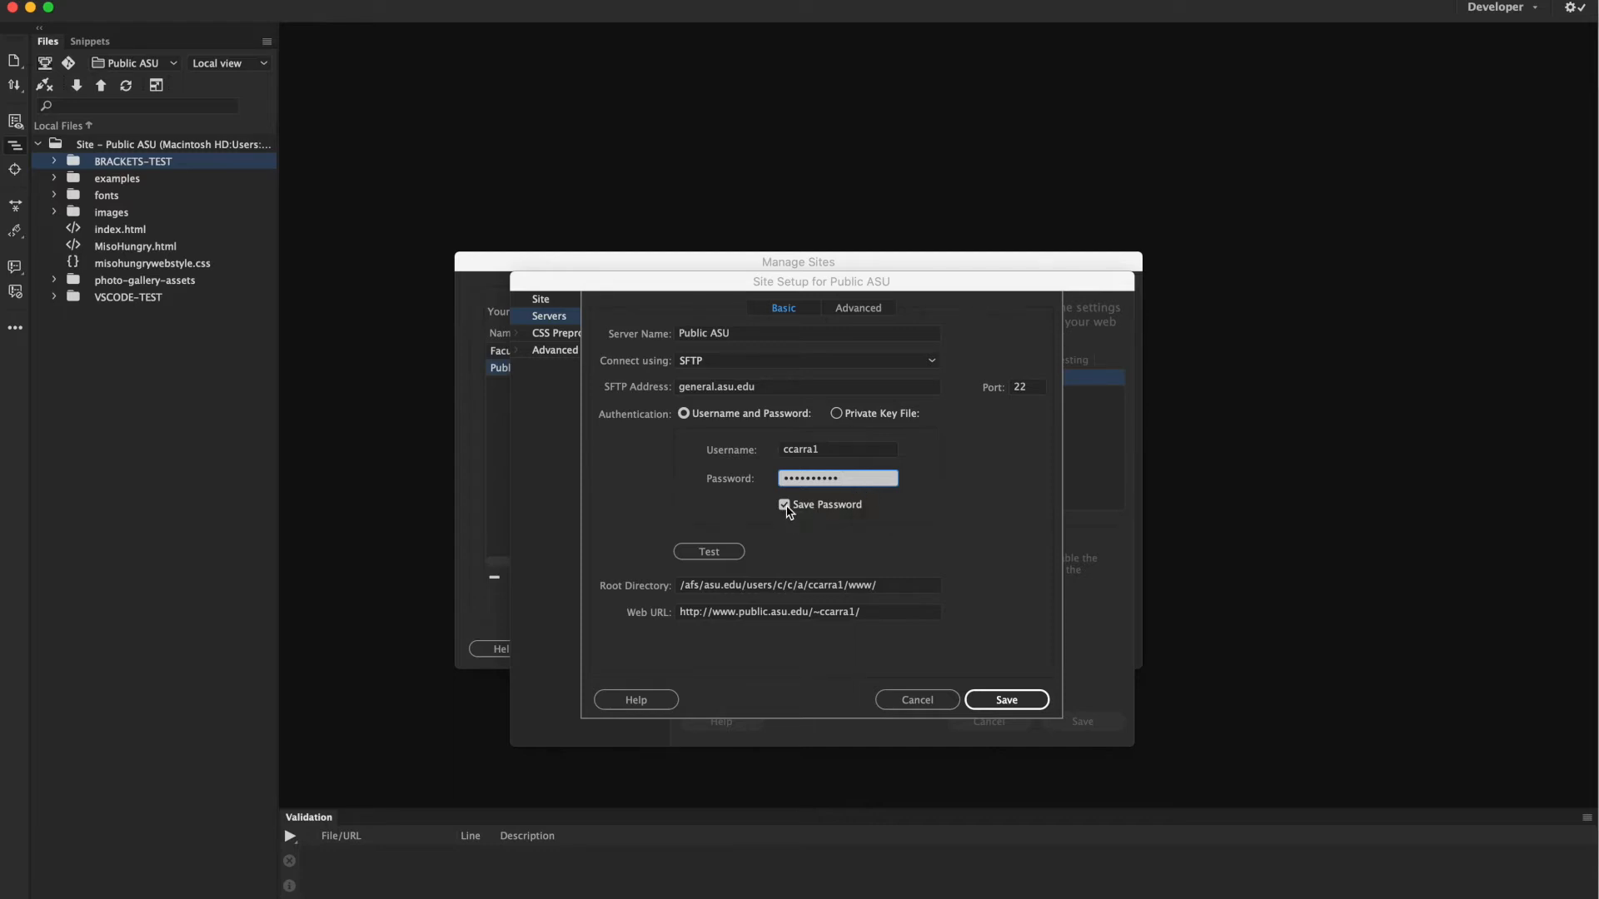
click(742, 587)
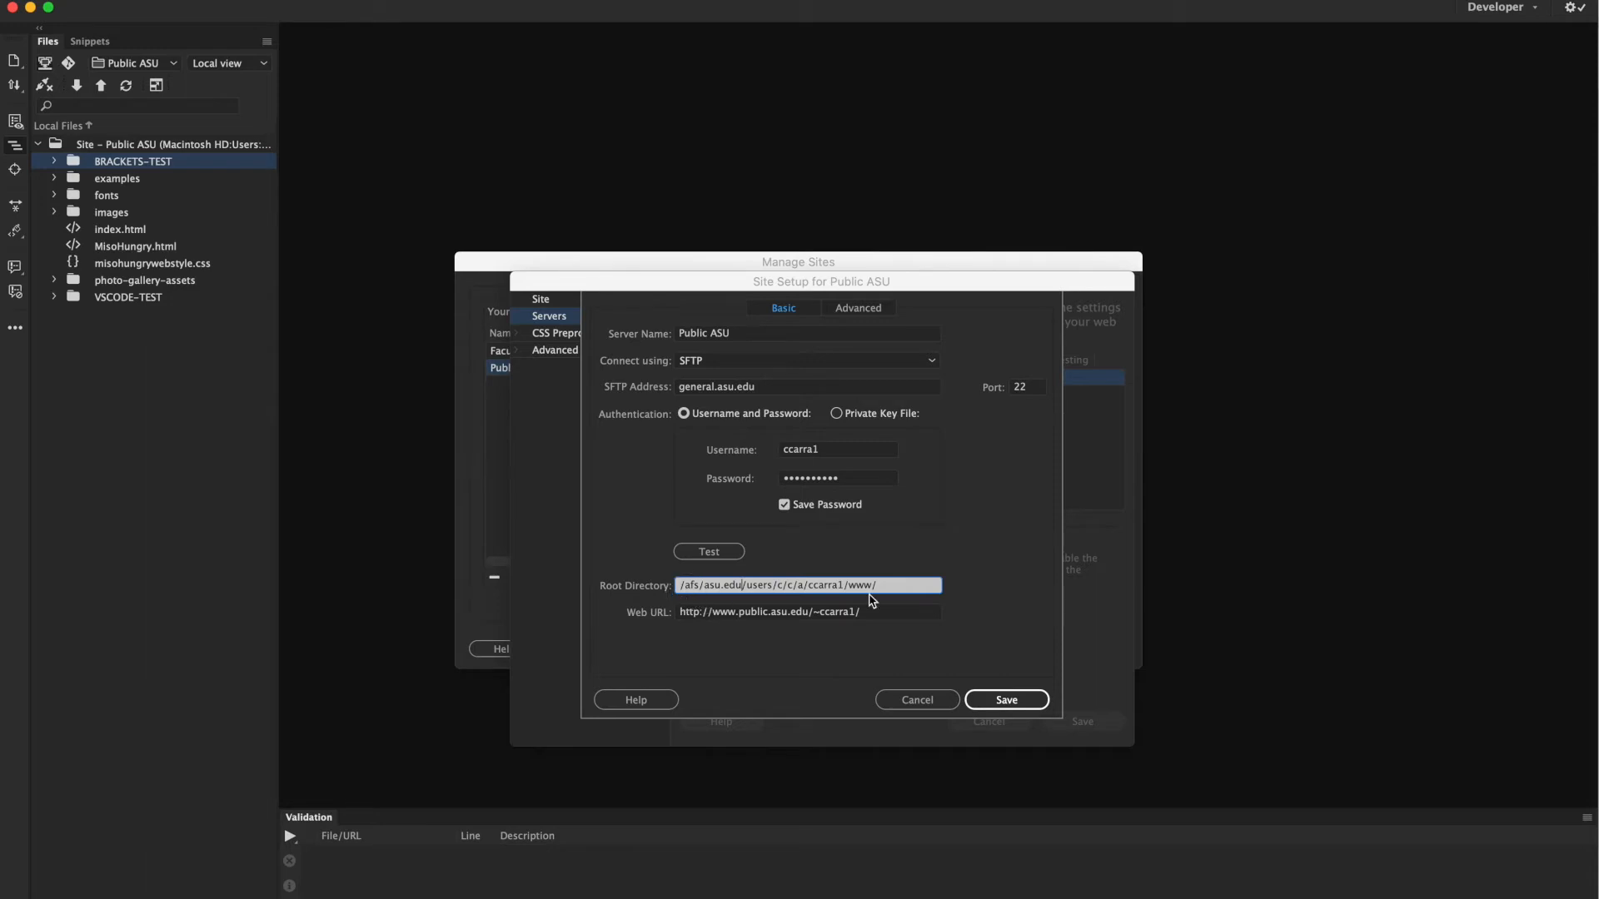
Select the root directory path and successfully test the connection to general.asu.edu.
click(898, 585)
drag(898, 585, 668, 584)
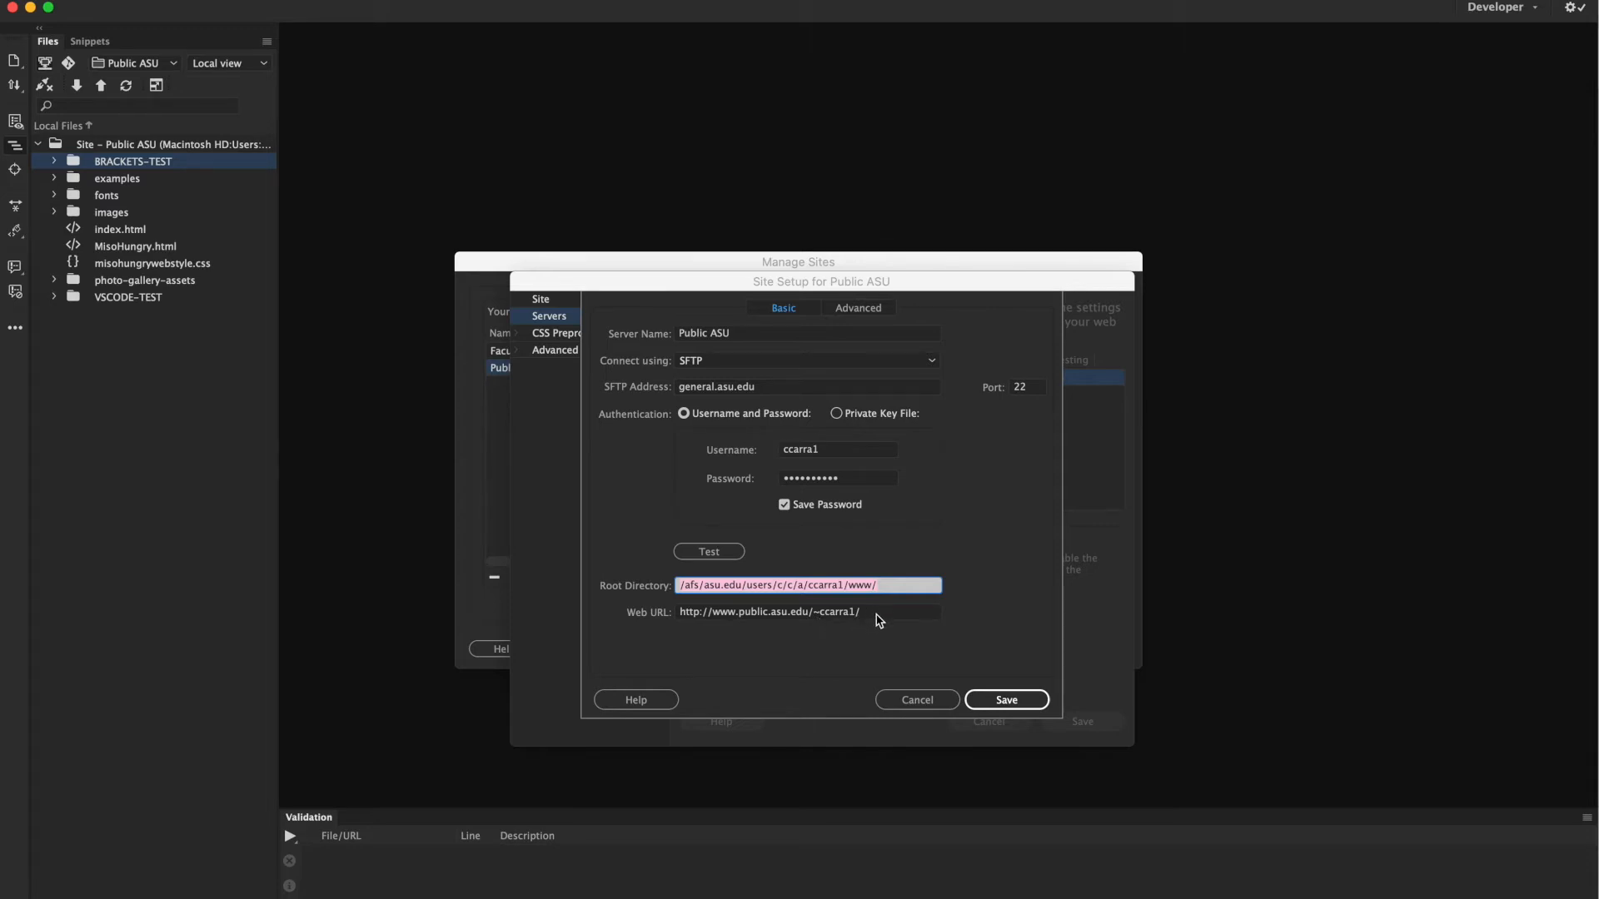
click(702, 557)
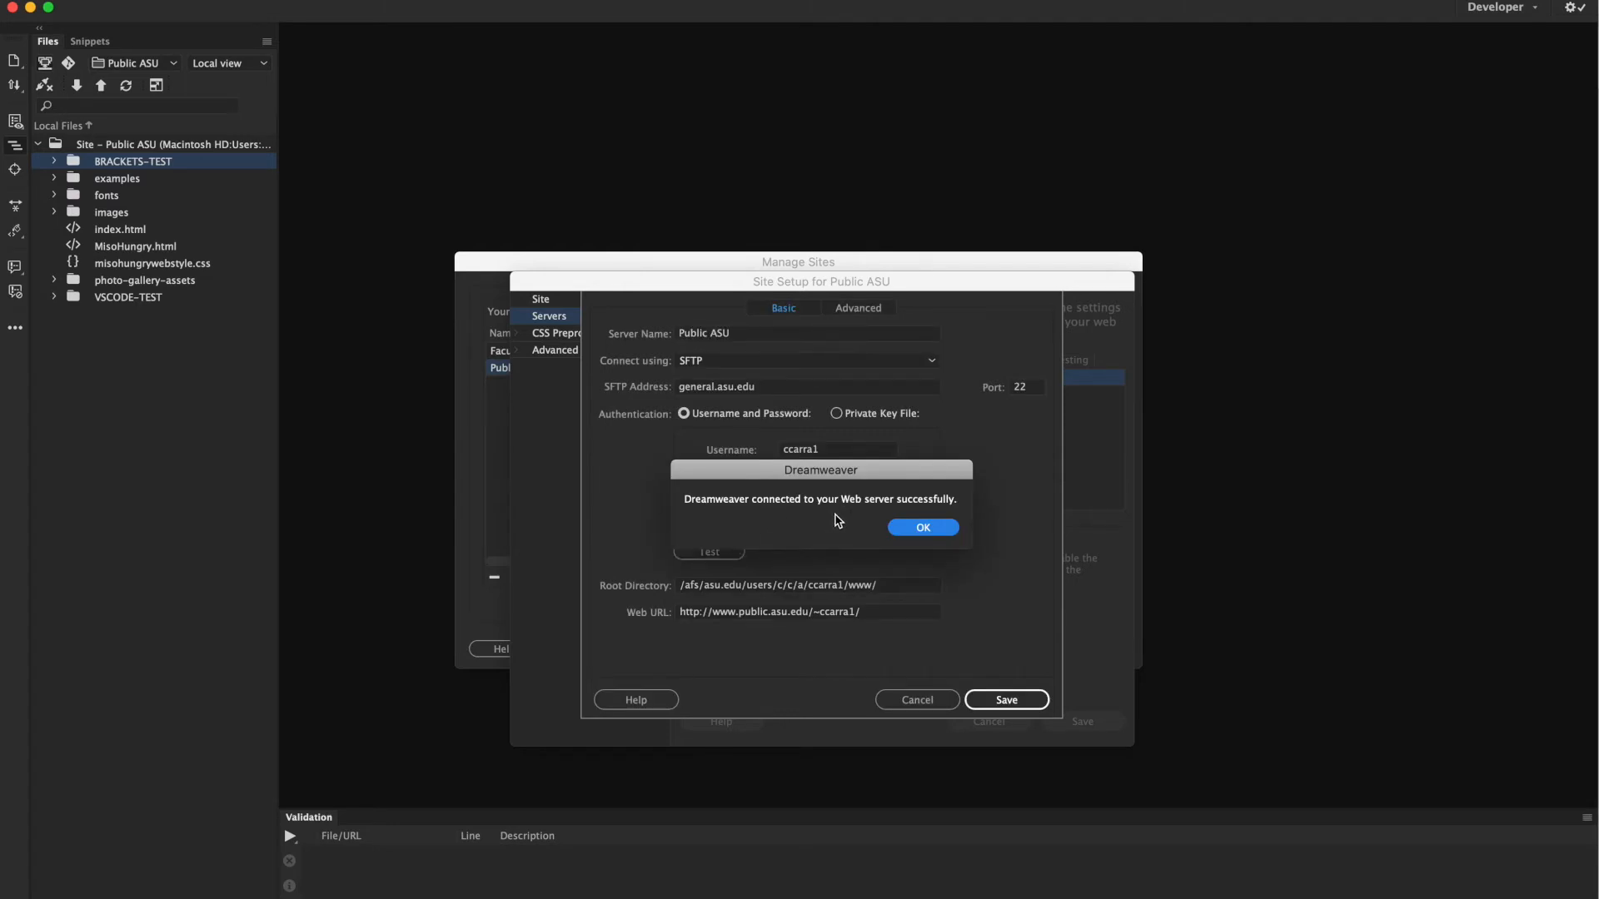
click(911, 535)
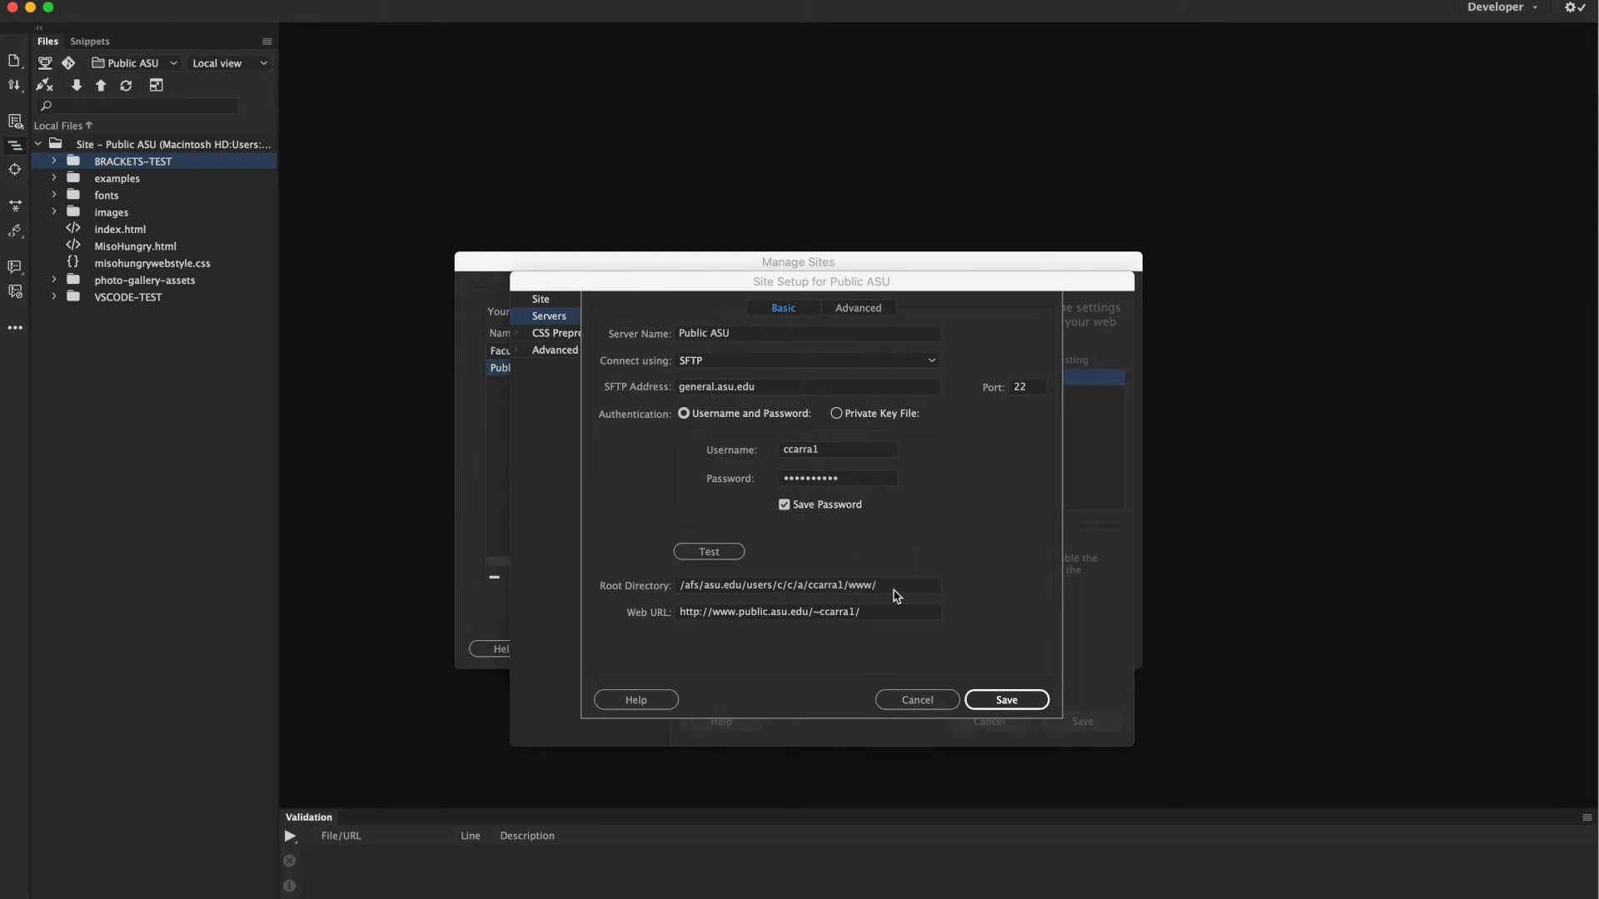
Check the root directory, then save the server settings and the Public ASU site setup.
click(893, 589)
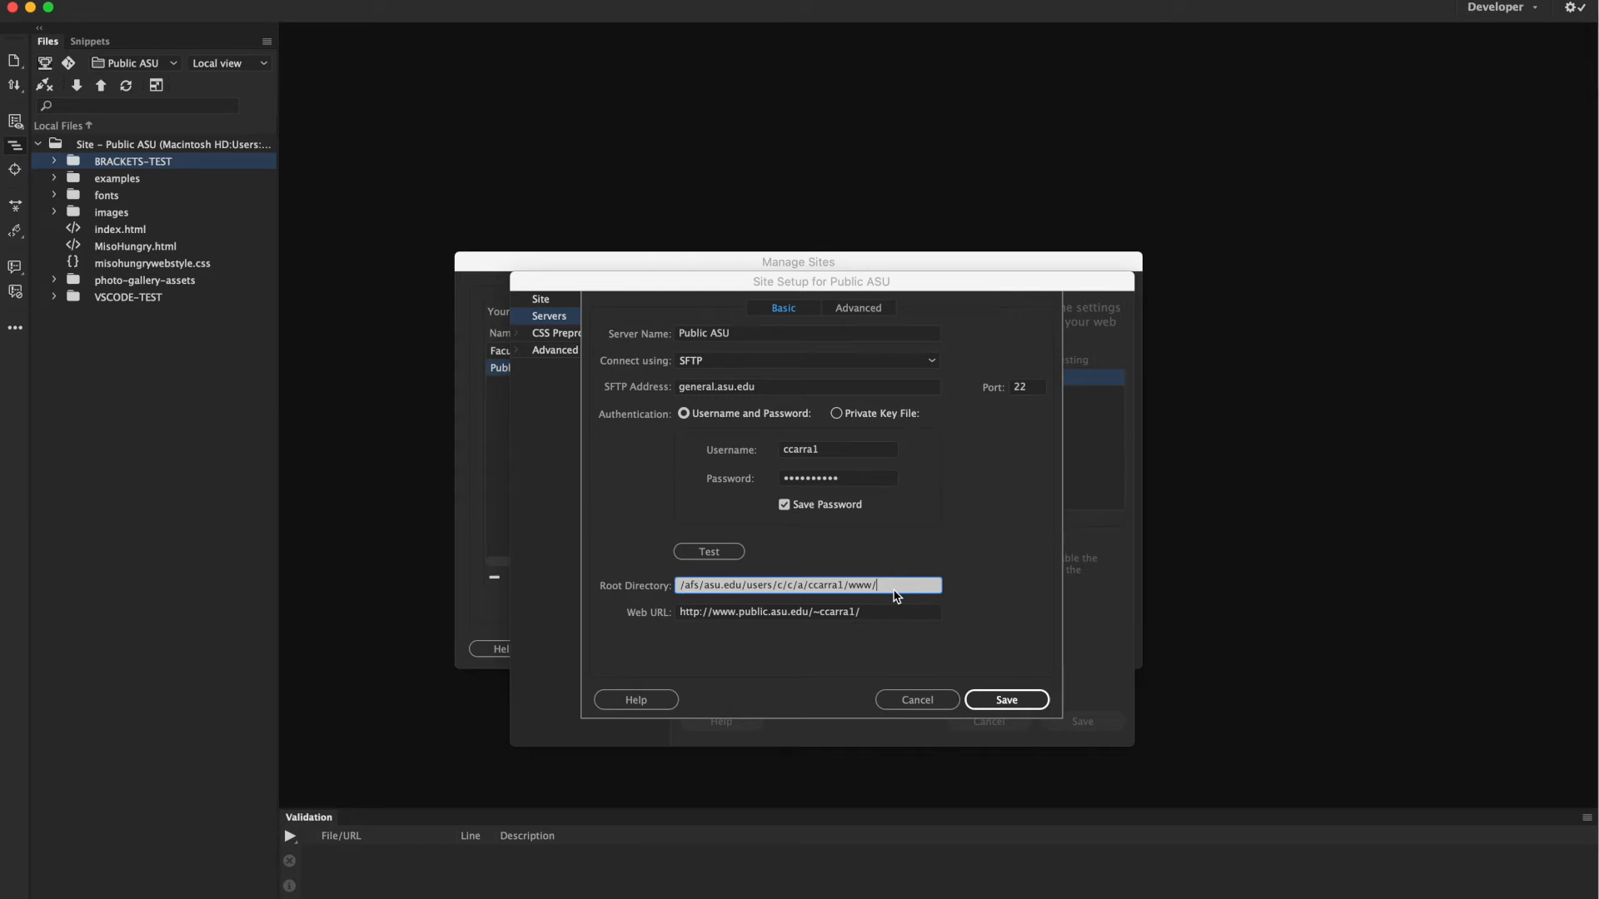
click(1011, 703)
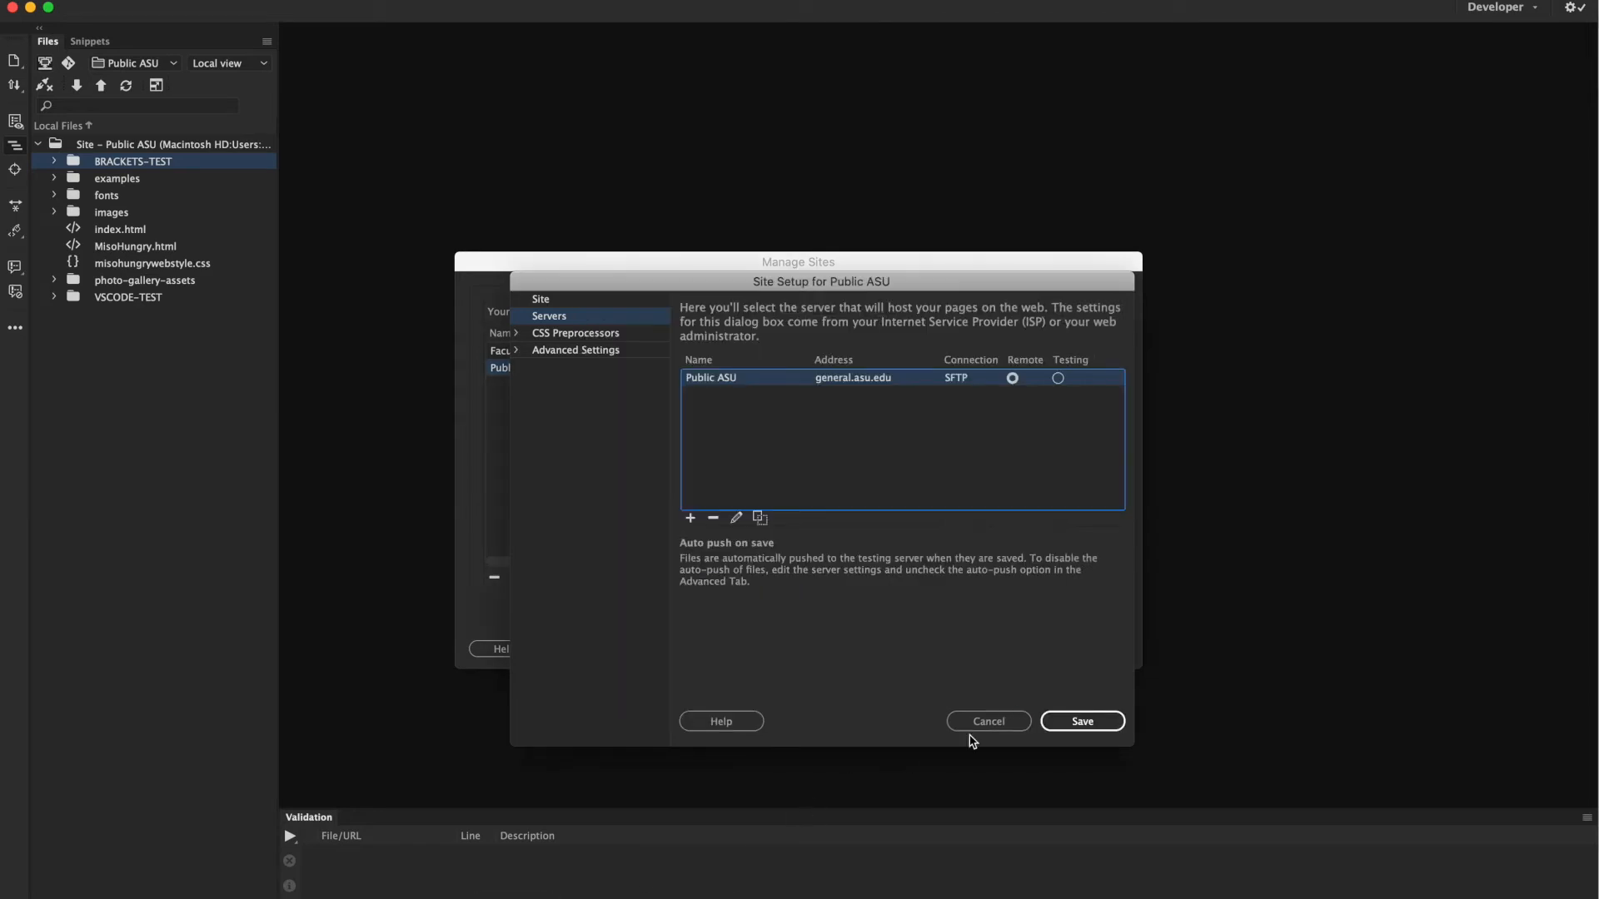
click(1066, 723)
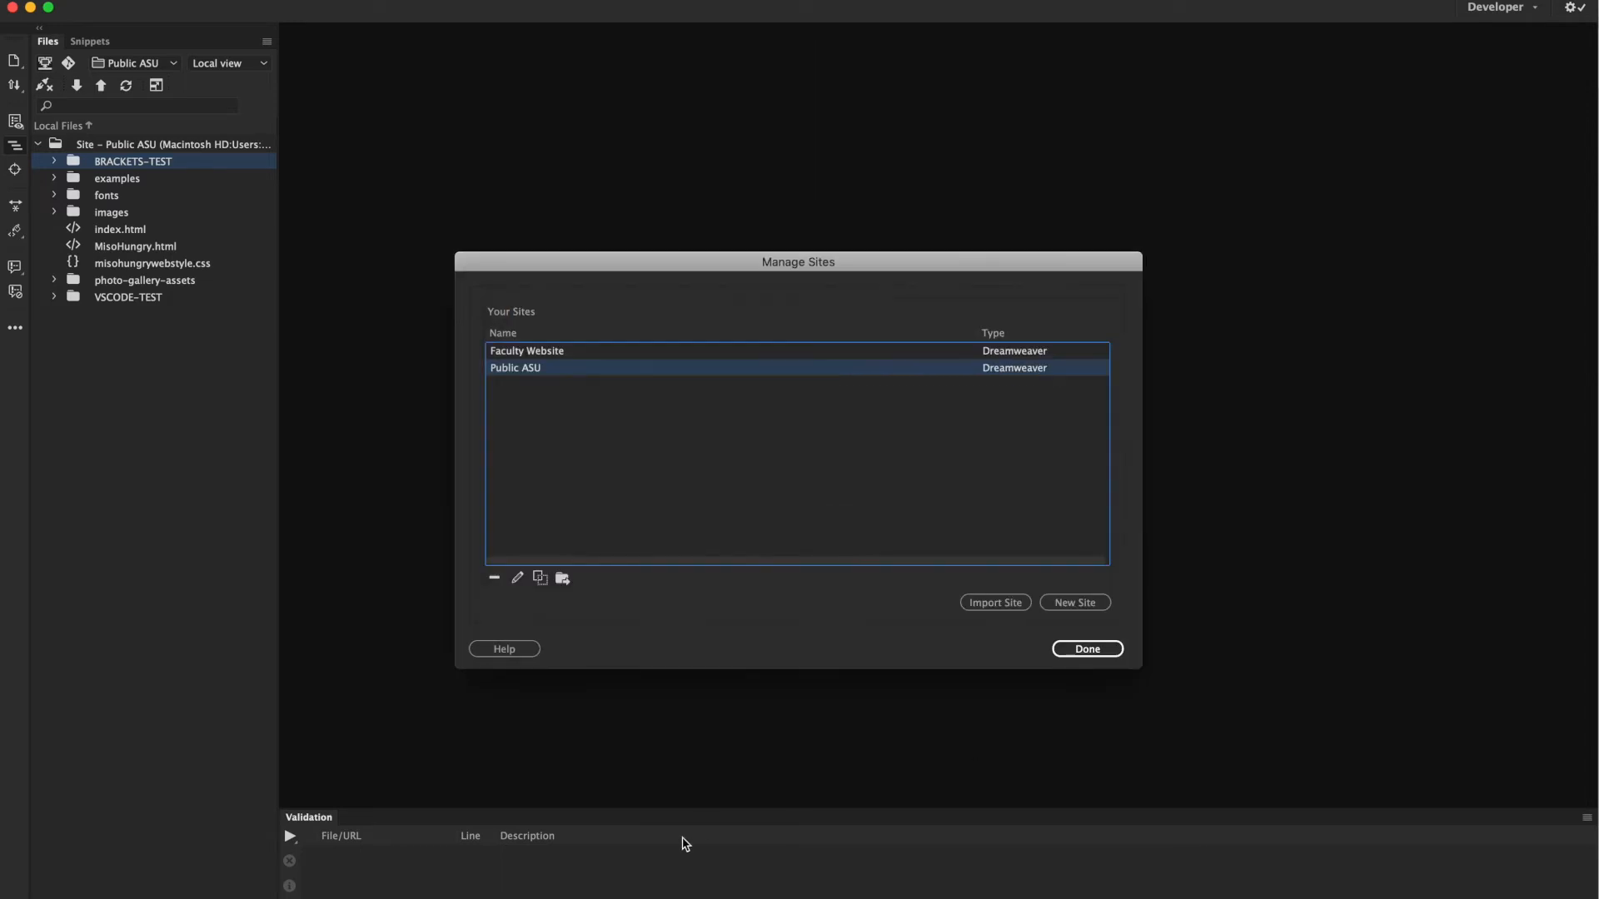
Connect Cisco AnyConnect to sslvpn.asu.edu with the account password, then close Manage Sites.
click(755, 898)
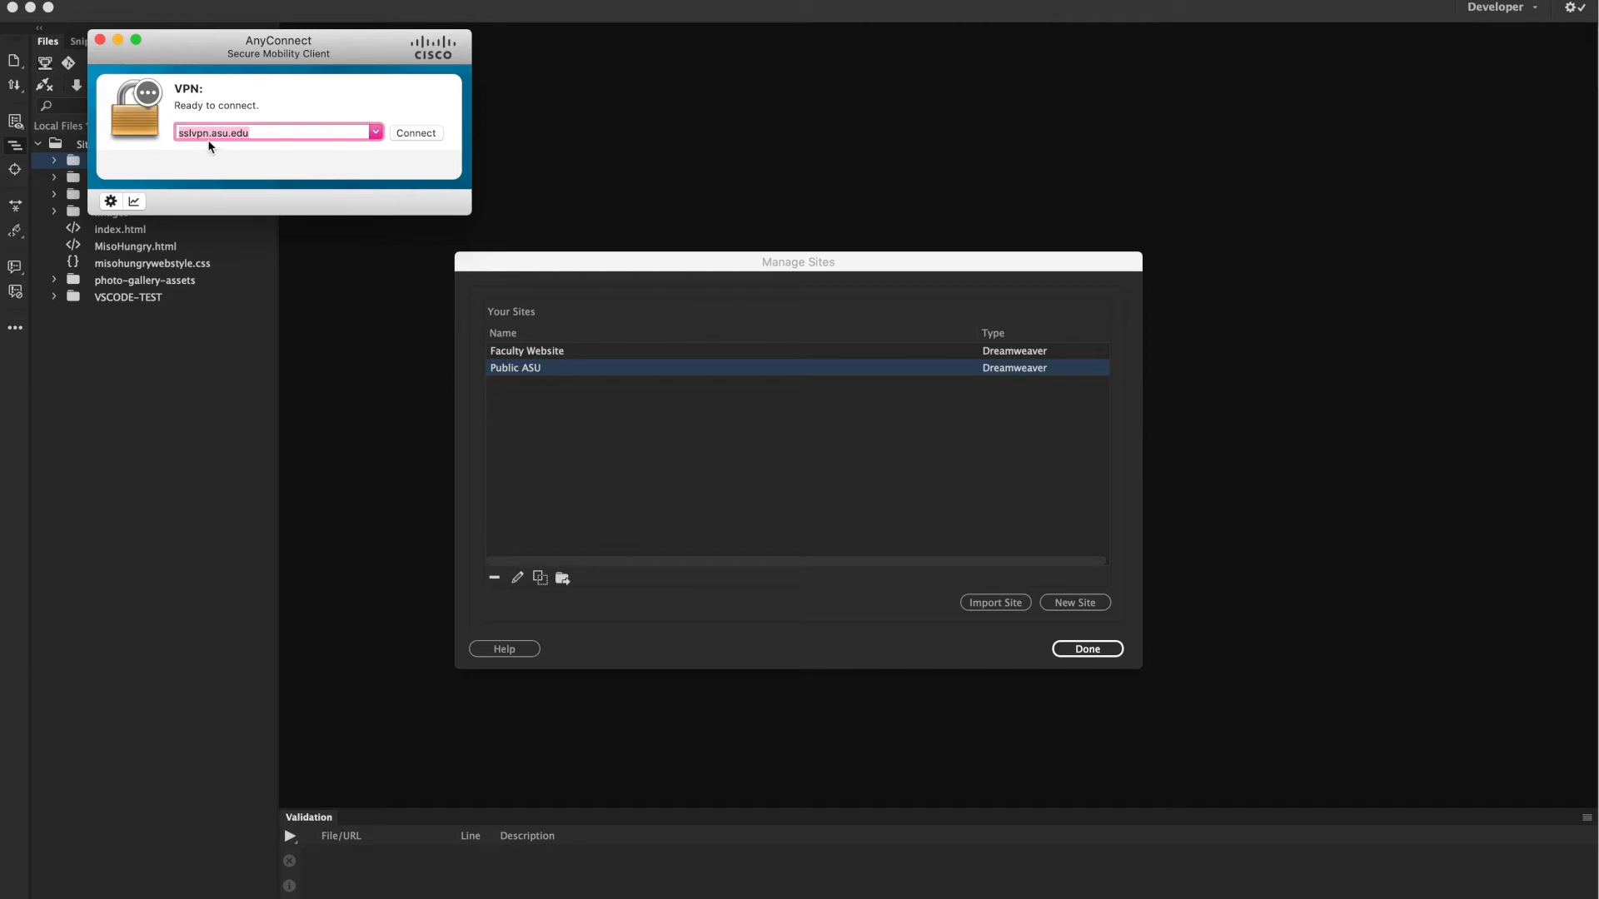
click(434, 135)
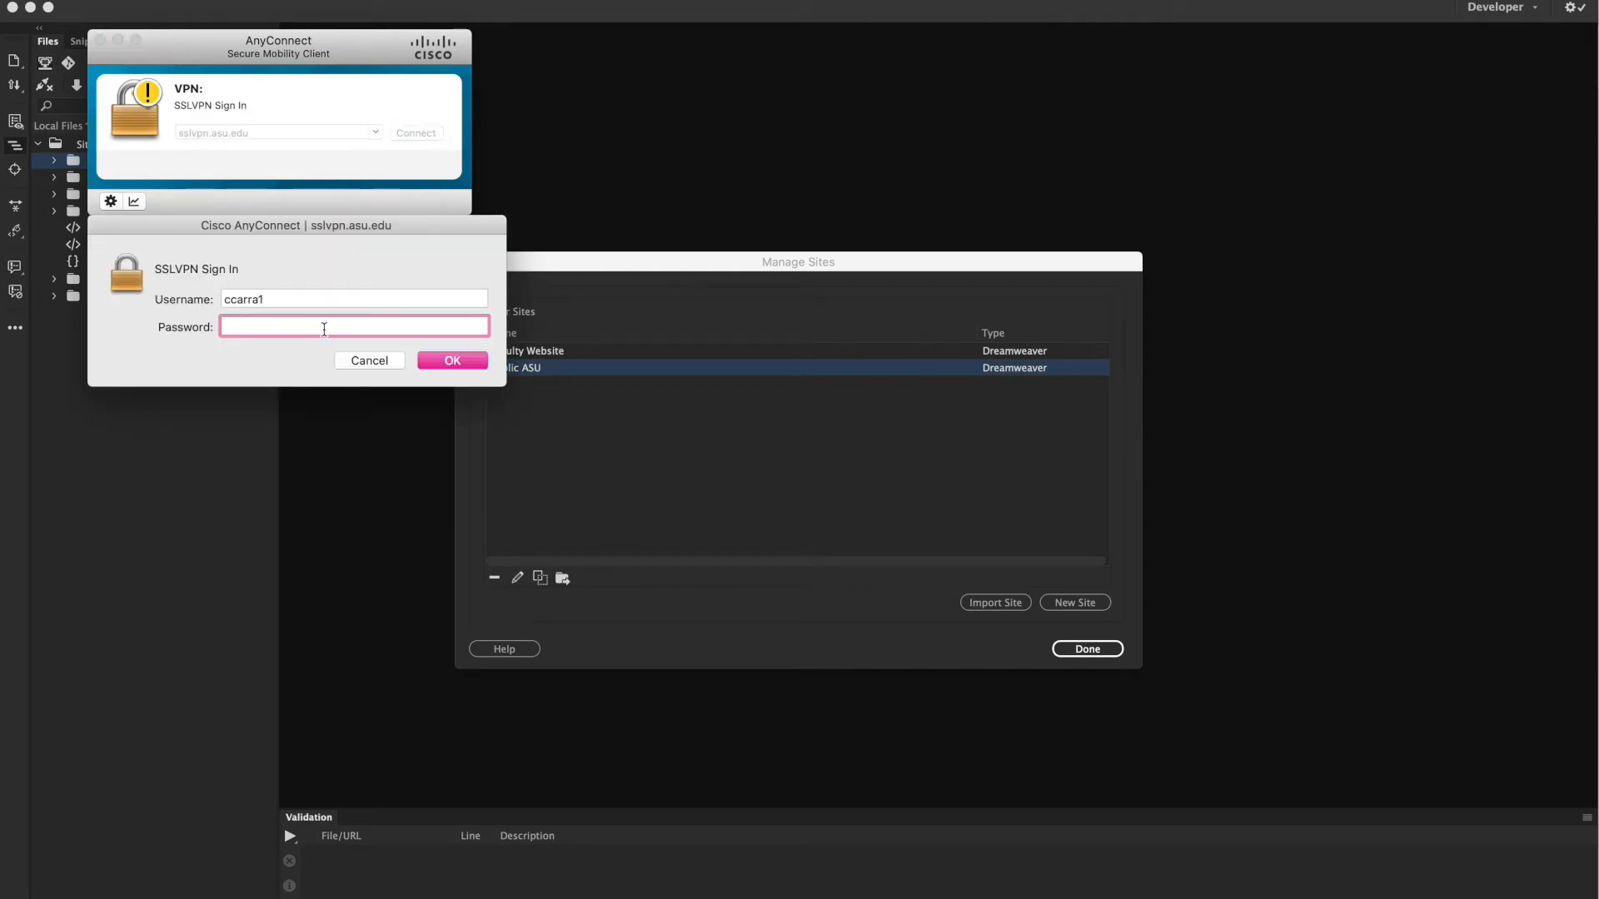
text(•••)
key(BackSpace)
key(BackSpace)
key(BackSpace)
text(•••••••••)
key(Return)
text(••••••)
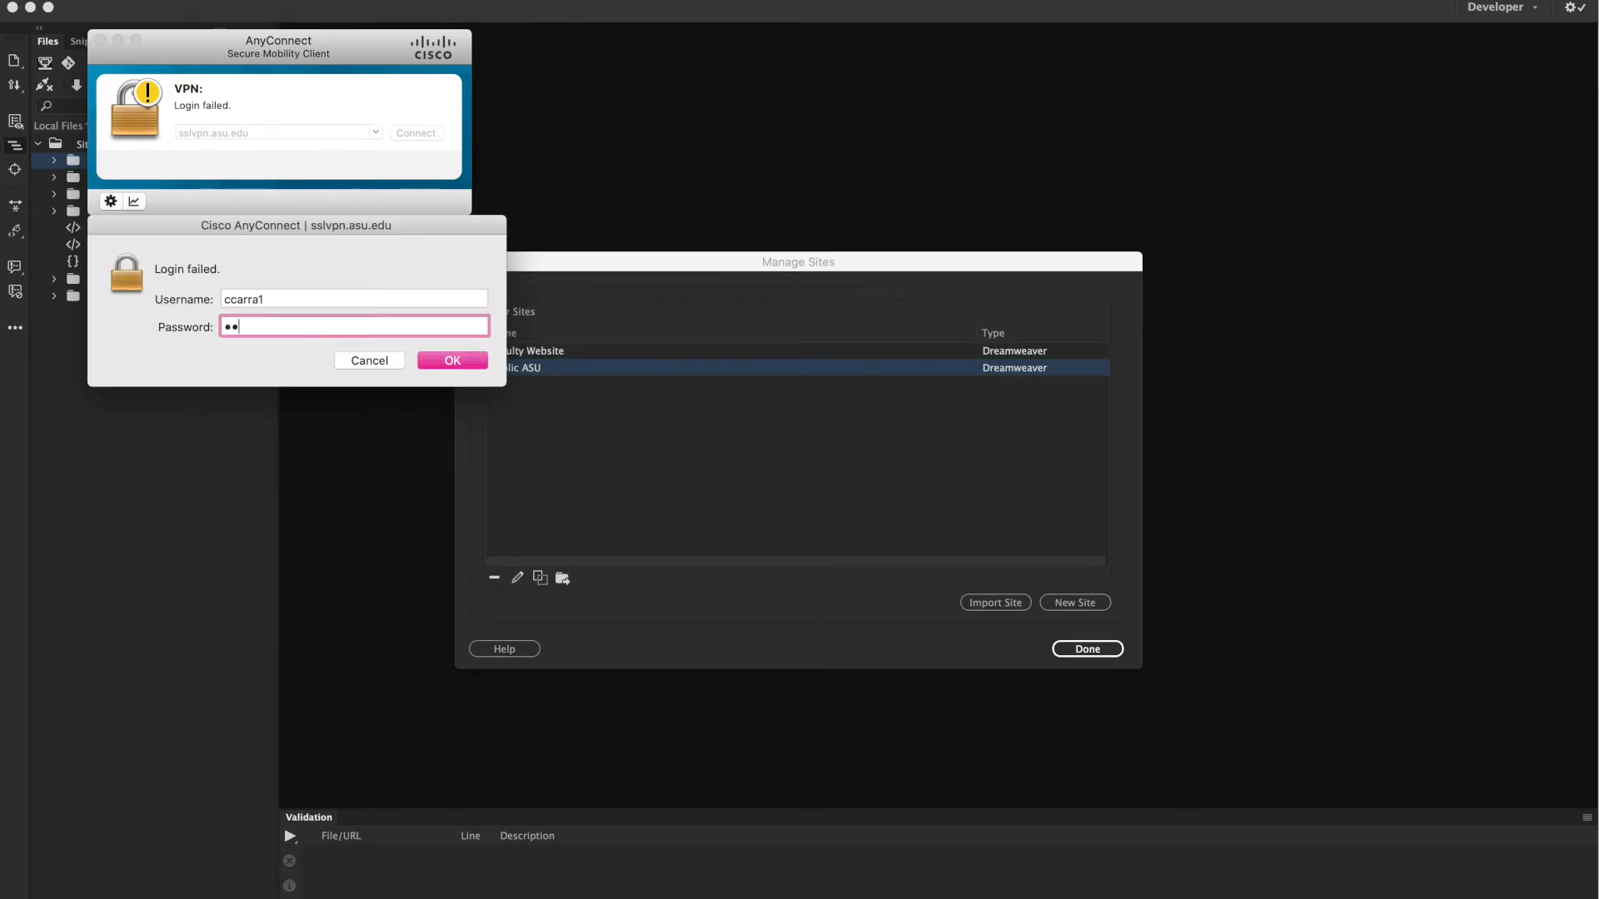
text(••••)
key(Return)
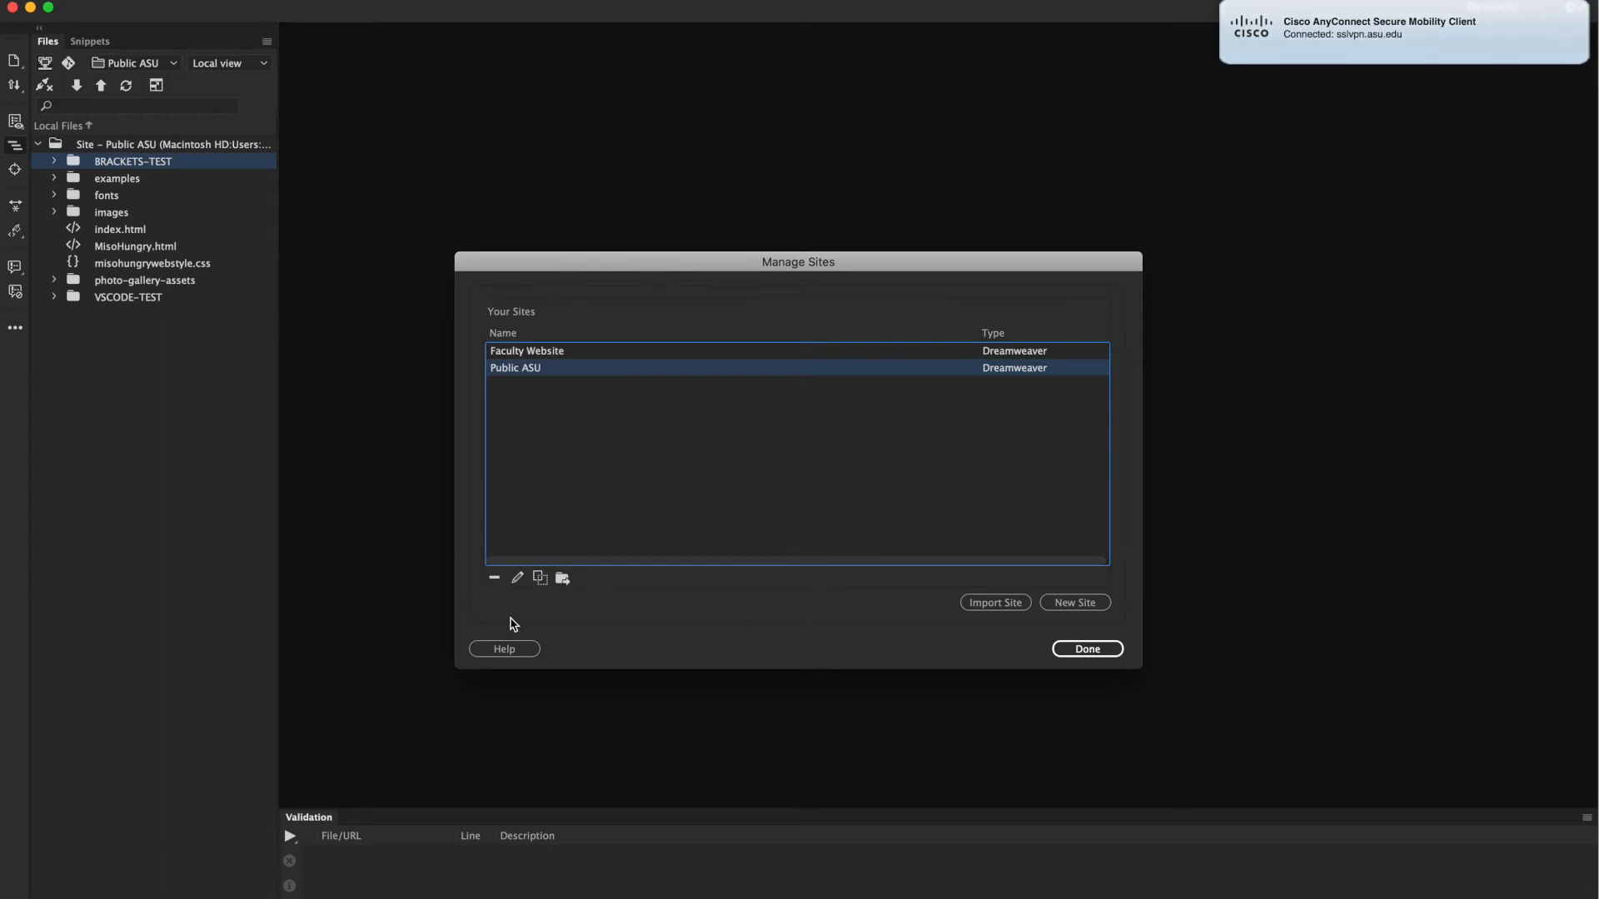
click(1066, 653)
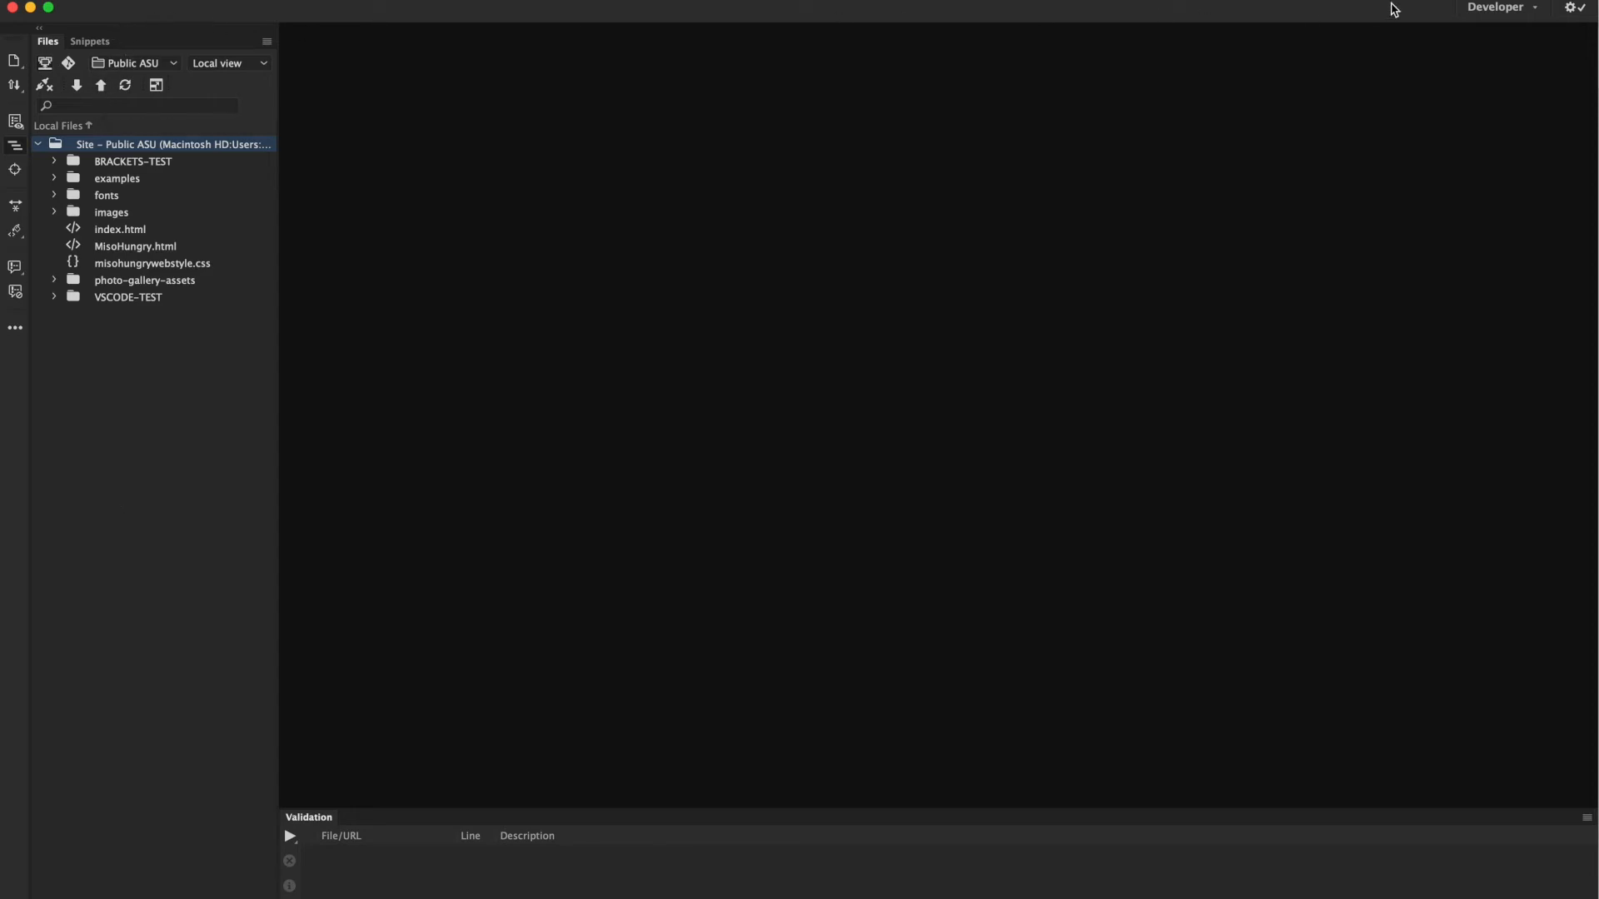
click(1488, 10)
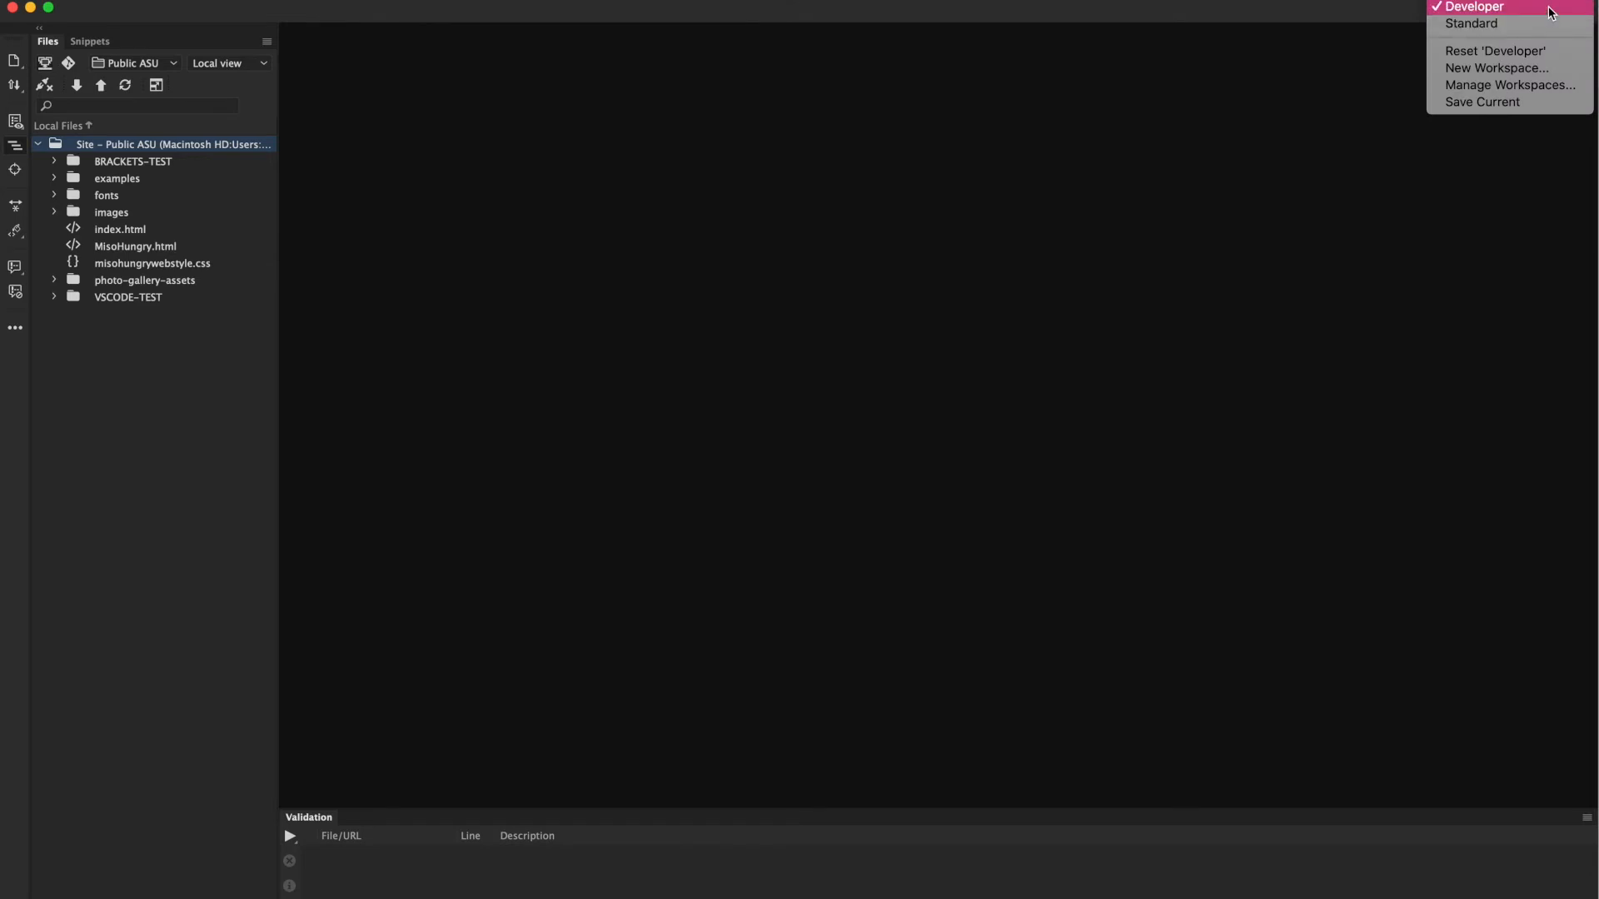
click(1550, 9)
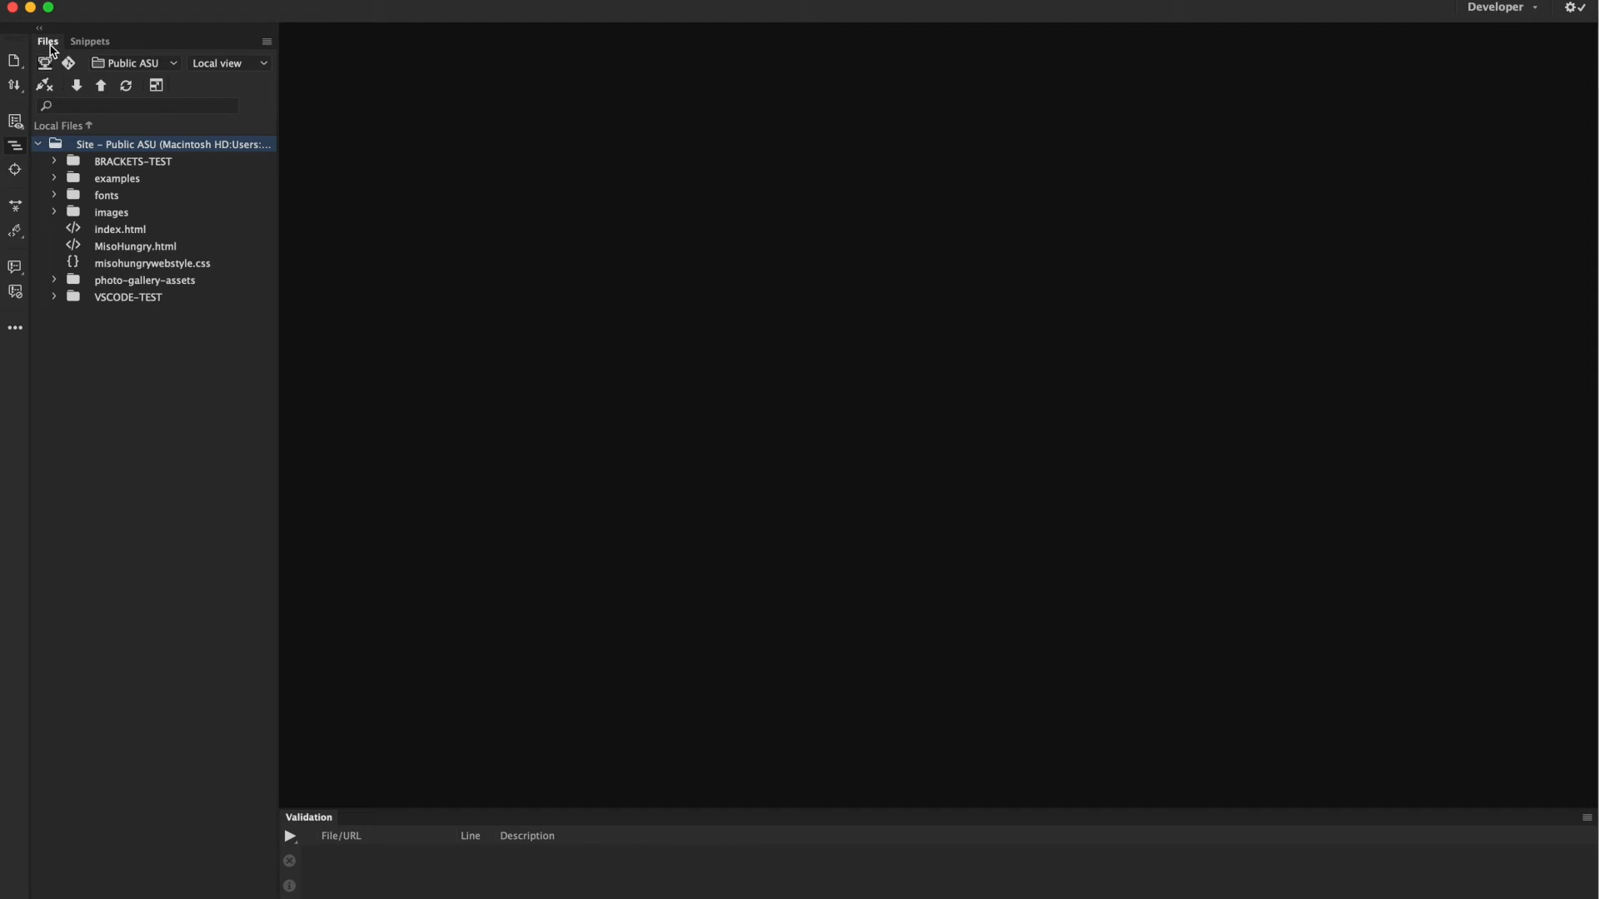
click(177, 67)
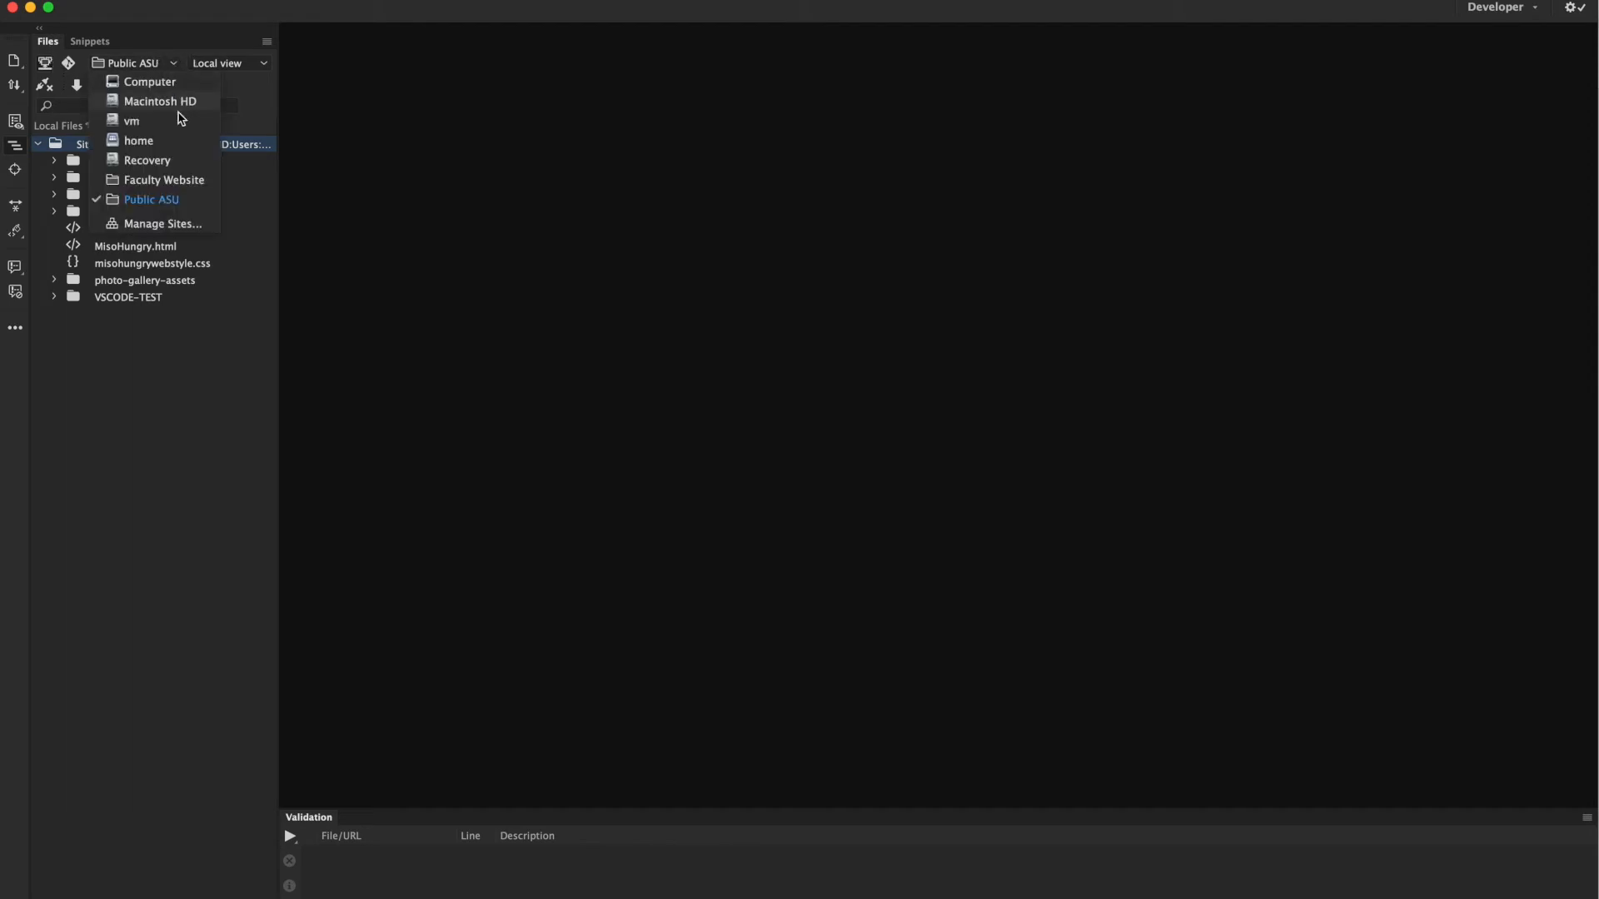
click(166, 201)
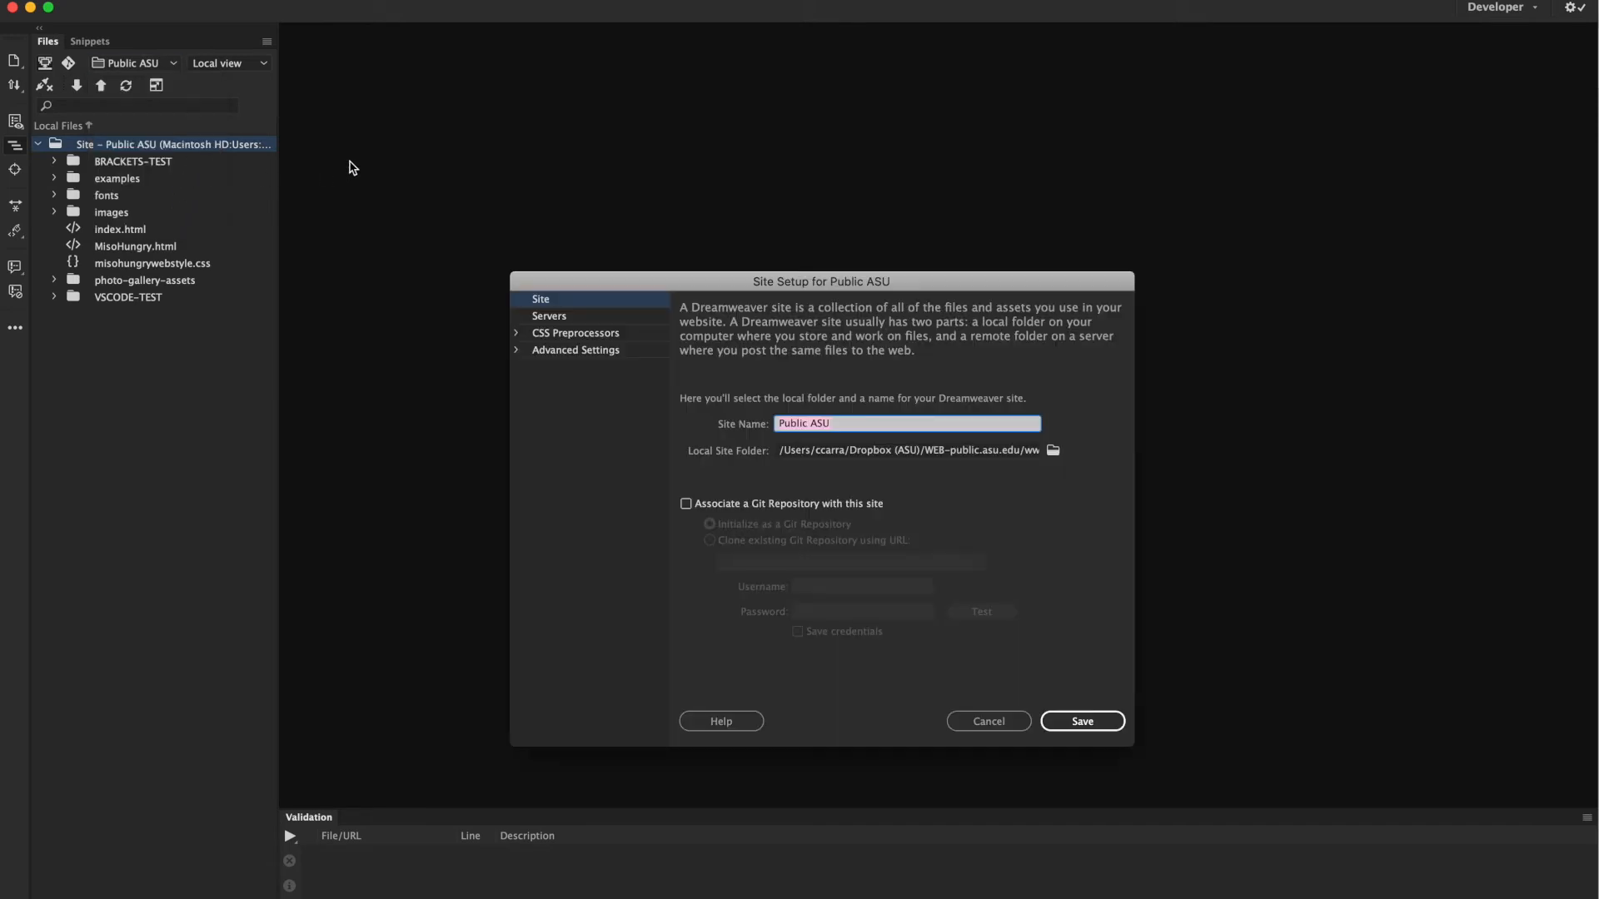
click(1010, 728)
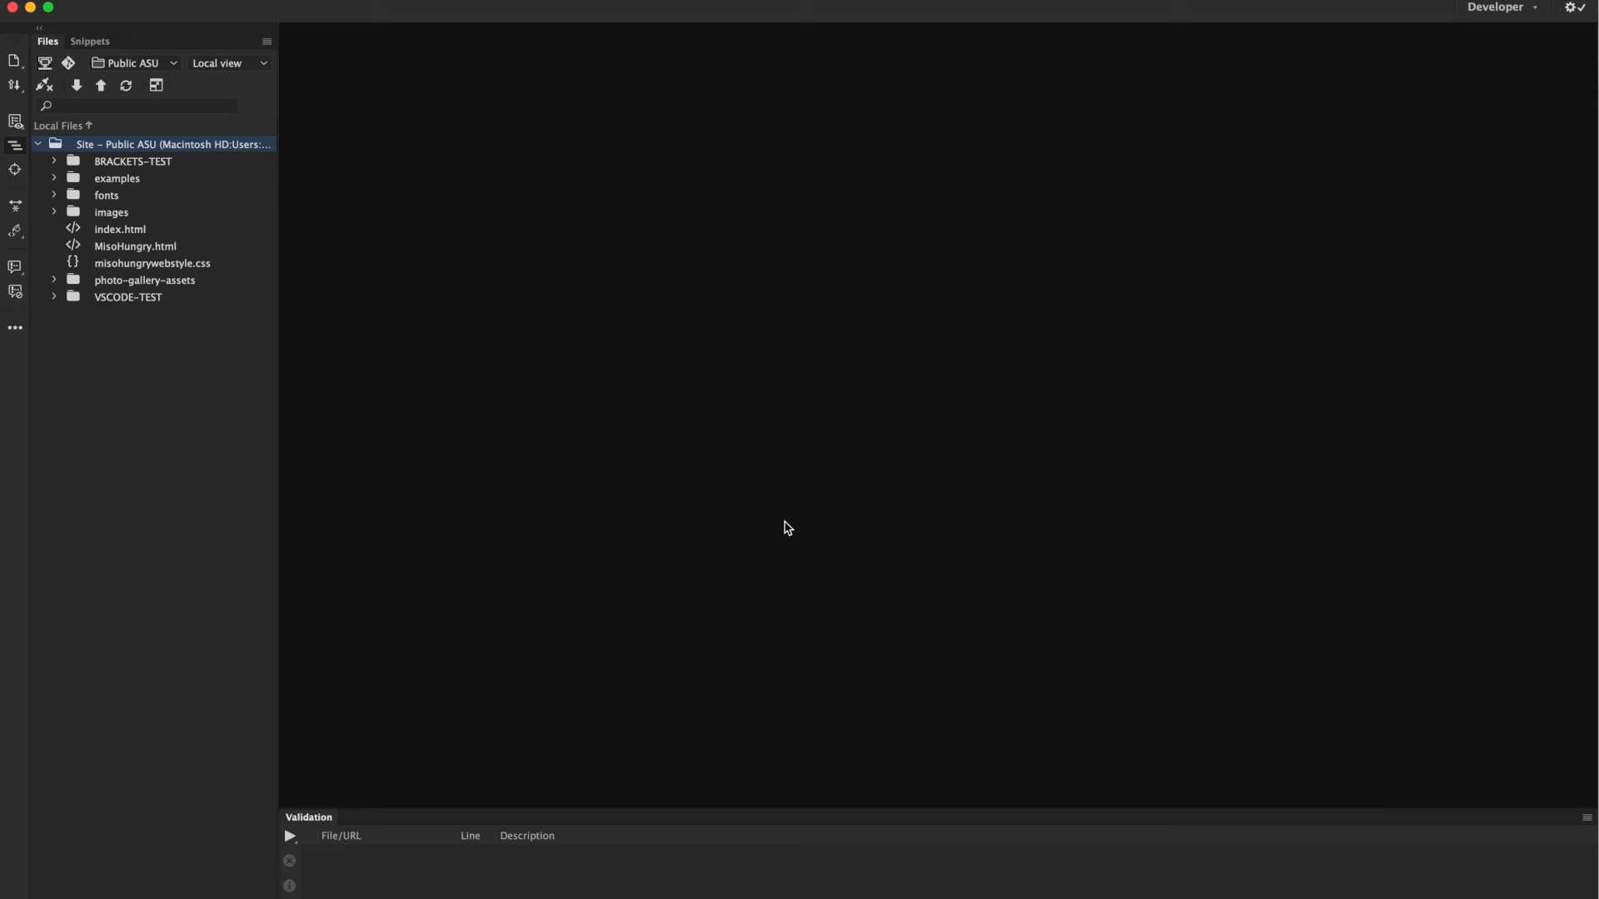
click(263, 64)
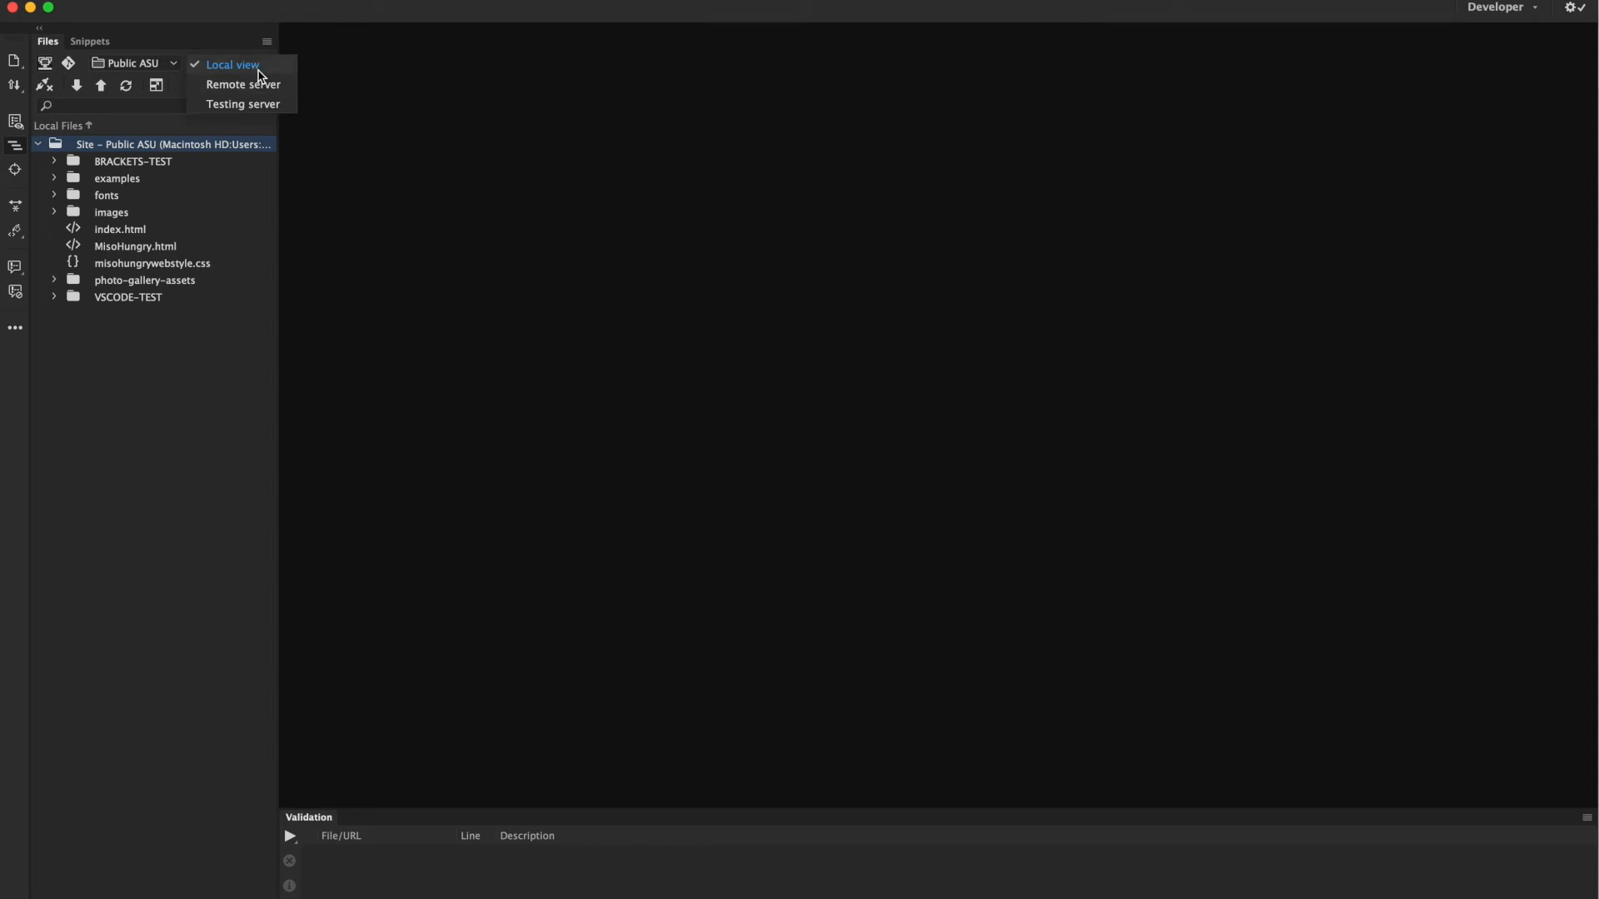
click(259, 70)
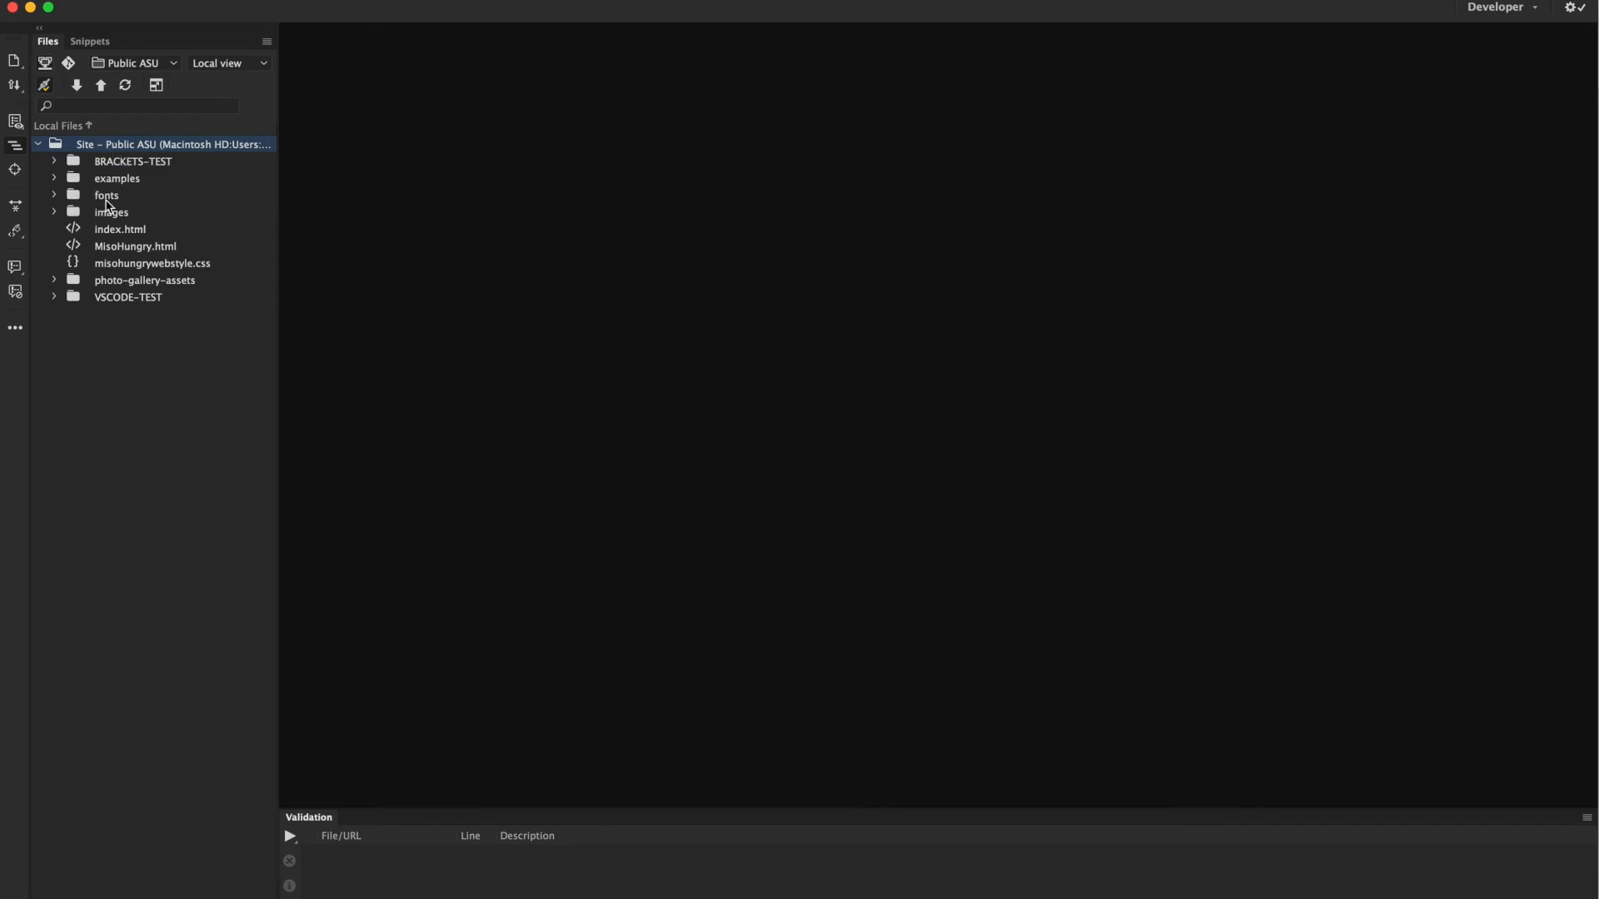
right_click(86, 341)
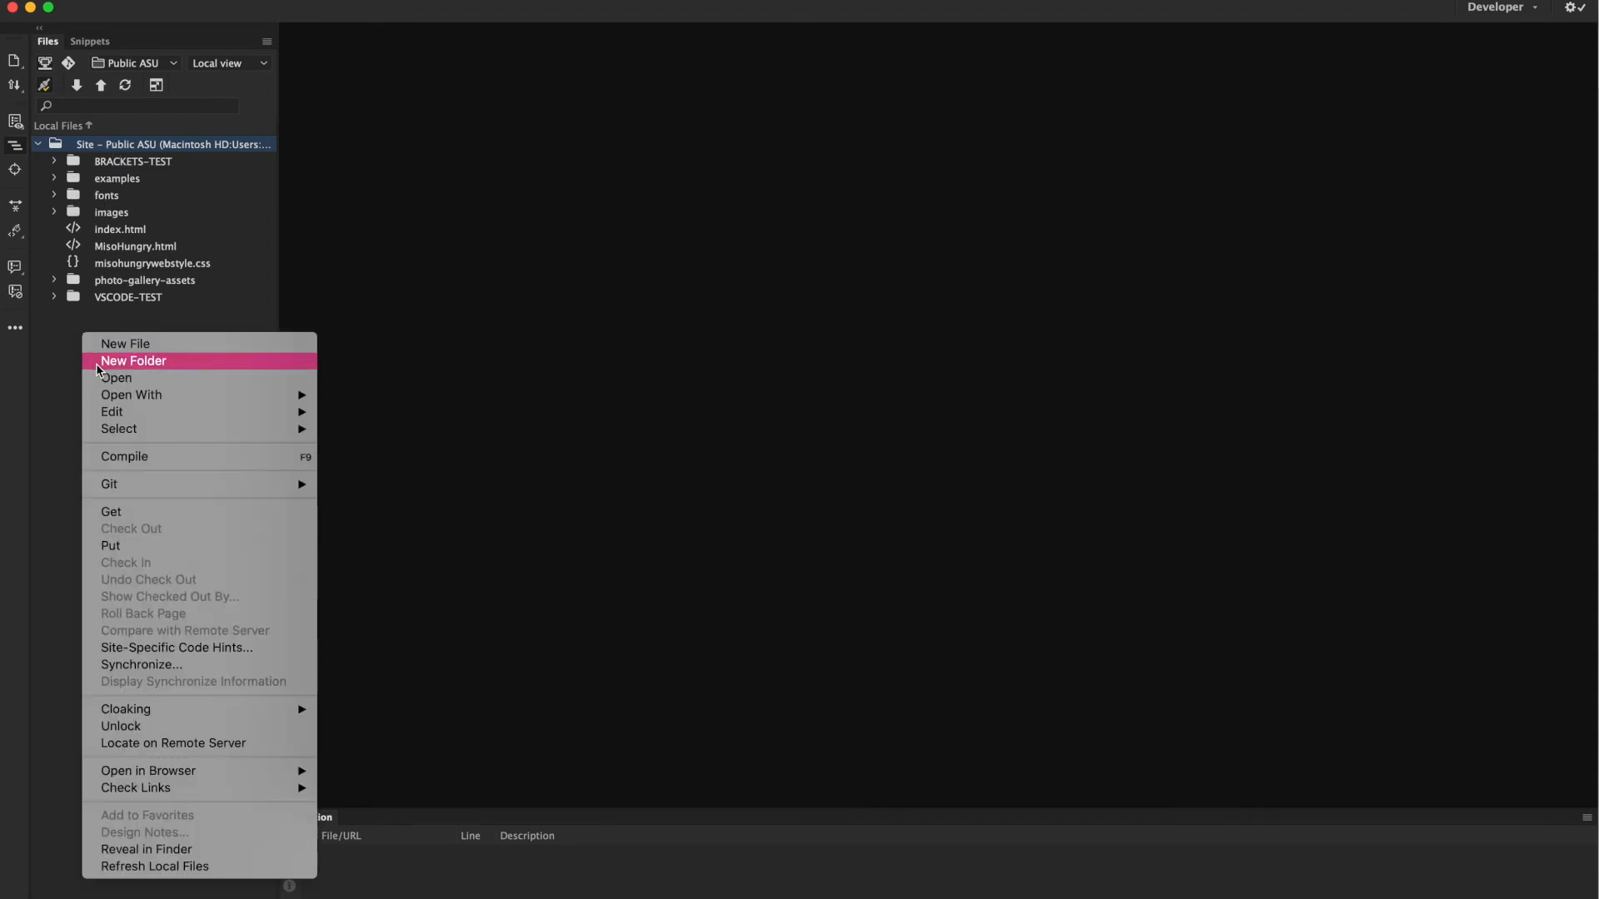
Create a DREAMWEAVER-TEST folder in the site root.
click(97, 361)
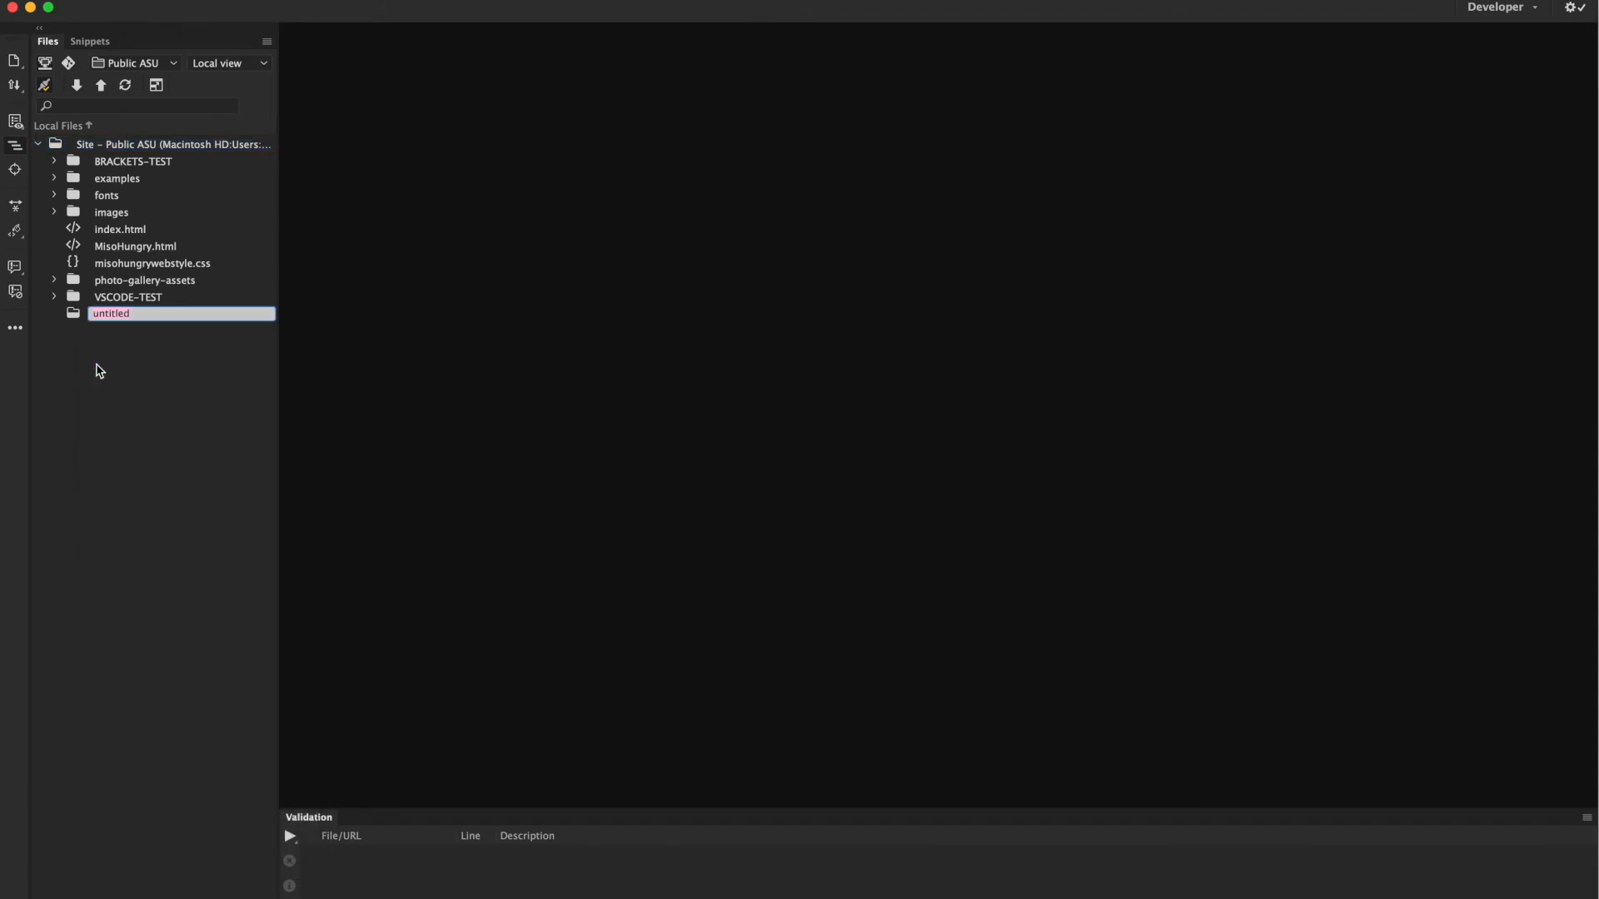
text(DREAMWEAVER-TEST)
key(Return)
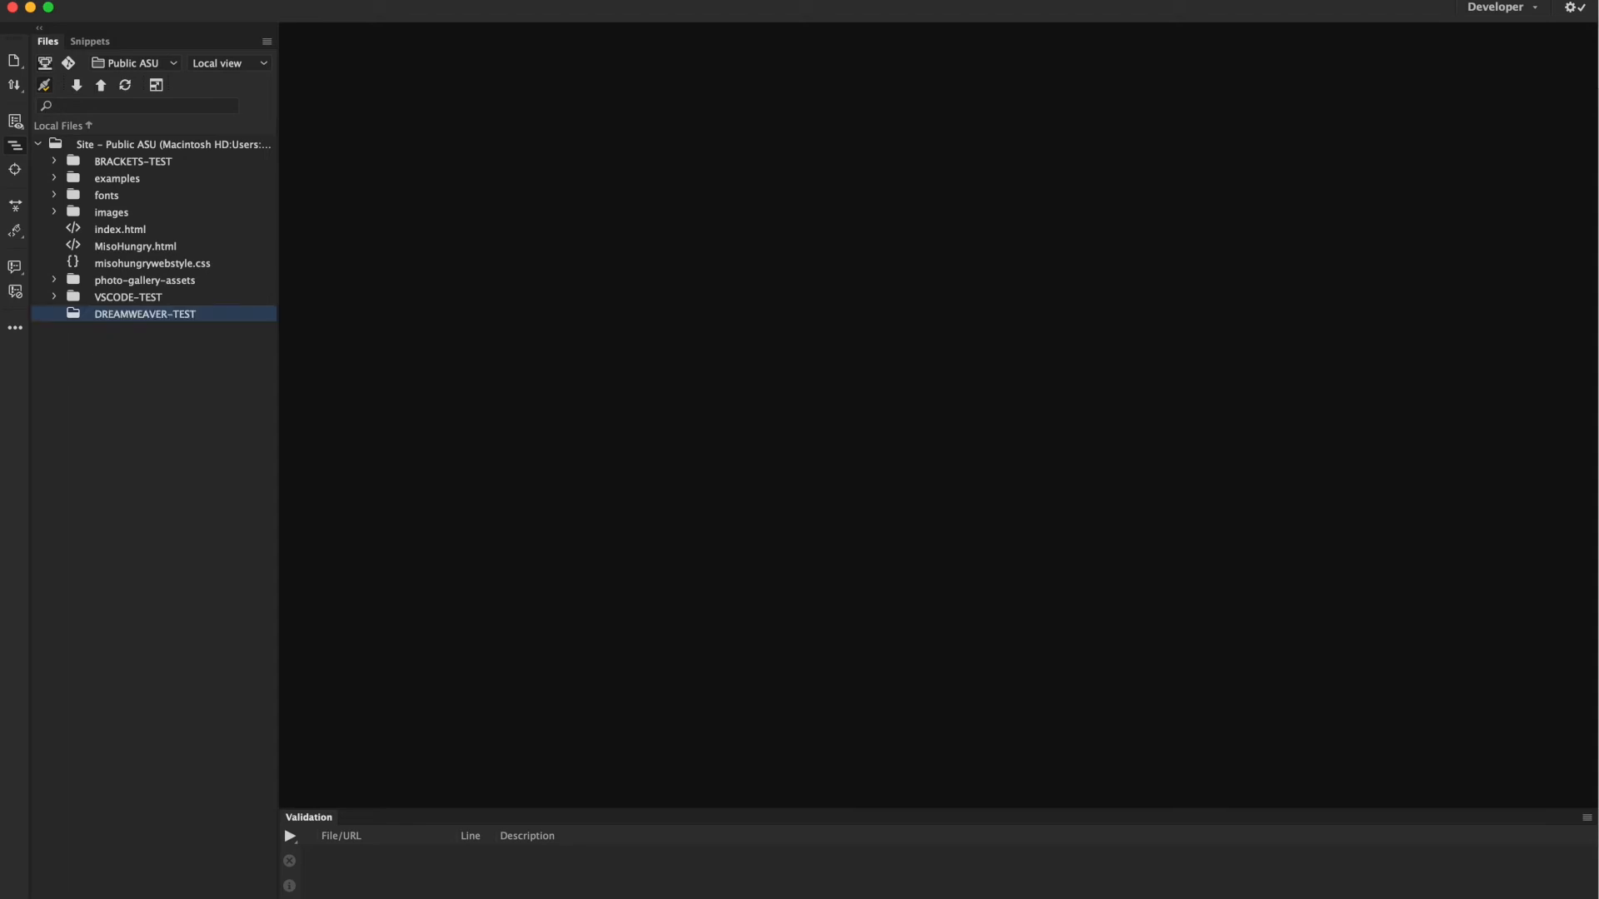
Create test.html inside DREAMWEAVER-TEST and open it for editing.
right_click(75, 317)
click(78, 323)
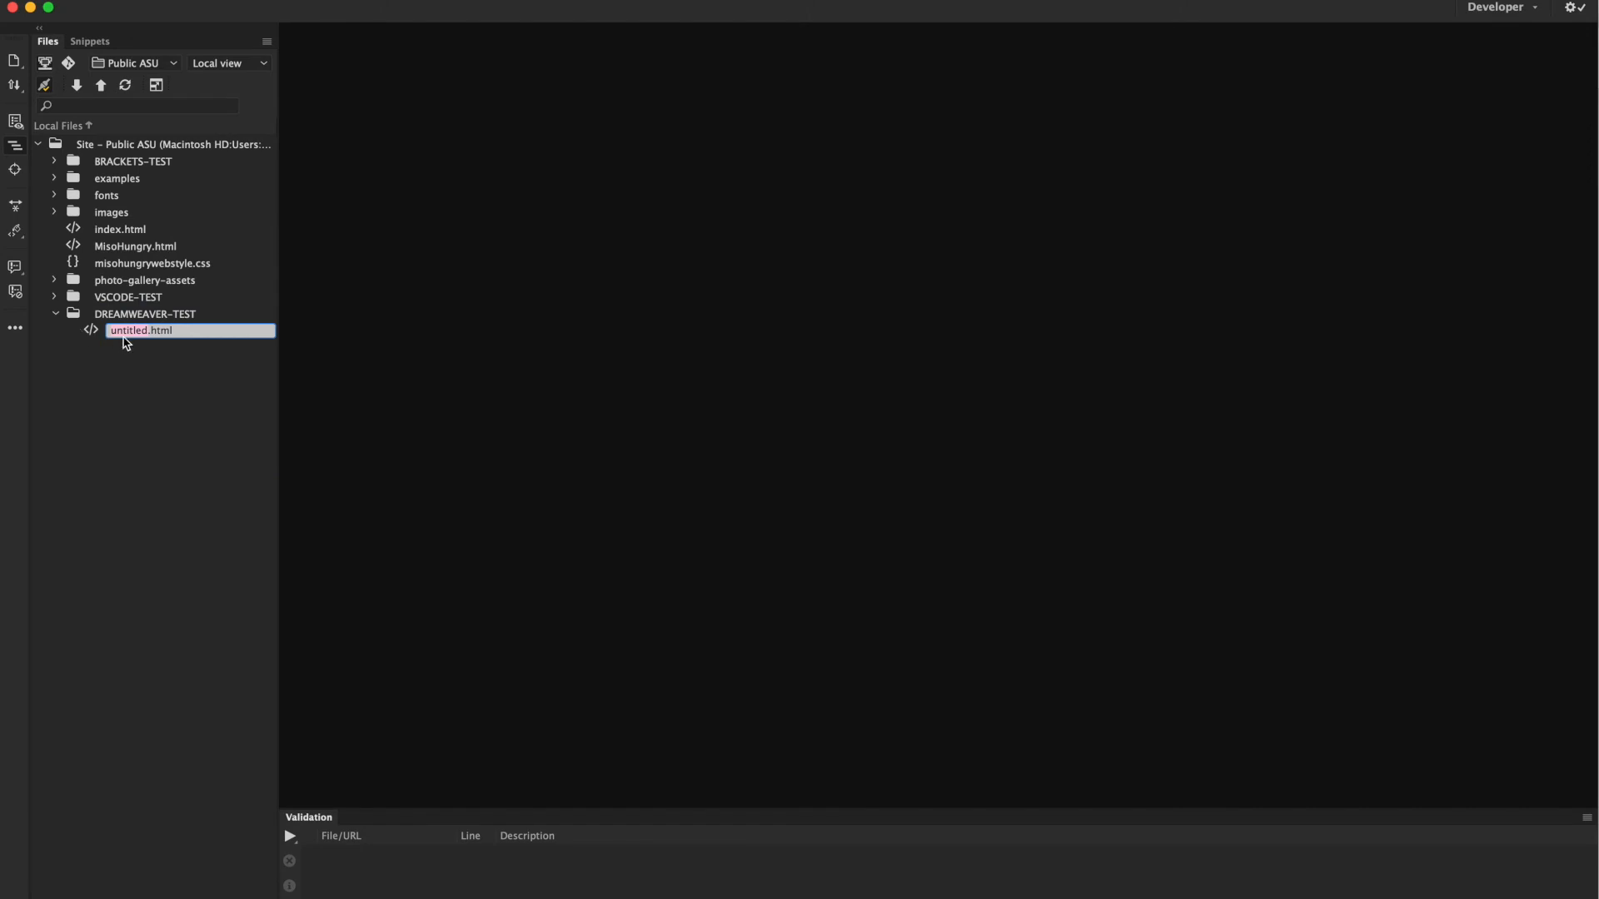
text(test)
key(Return)
click(139, 330)
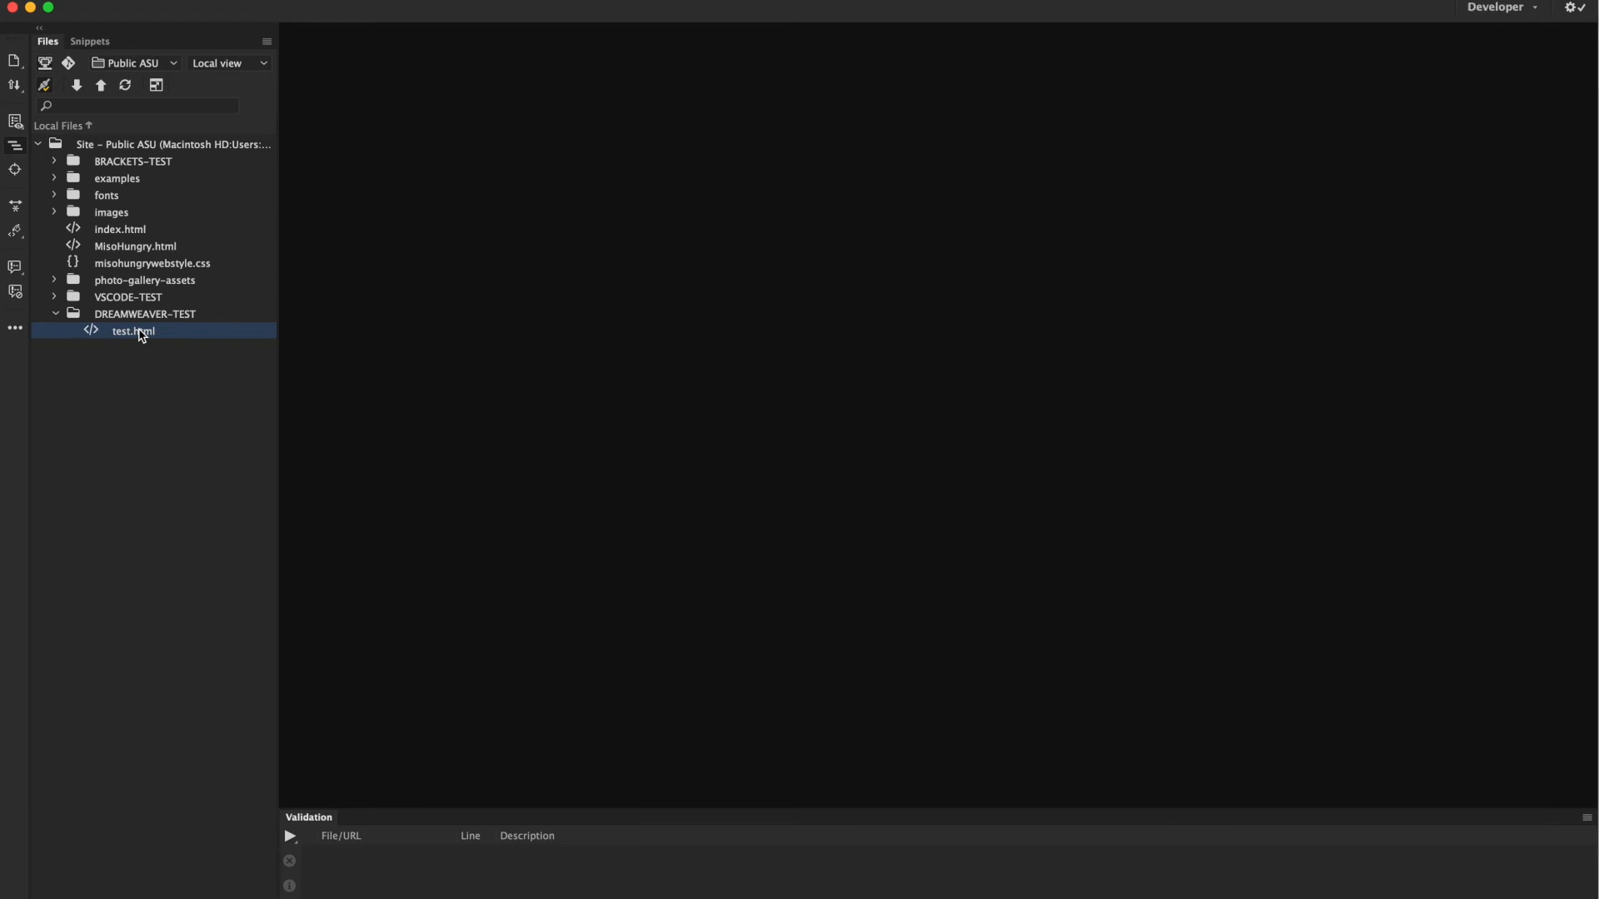
double_click(140, 330)
Change the page title from Untitled Document to DREAMWEAVER-TEST.
click(412, 103)
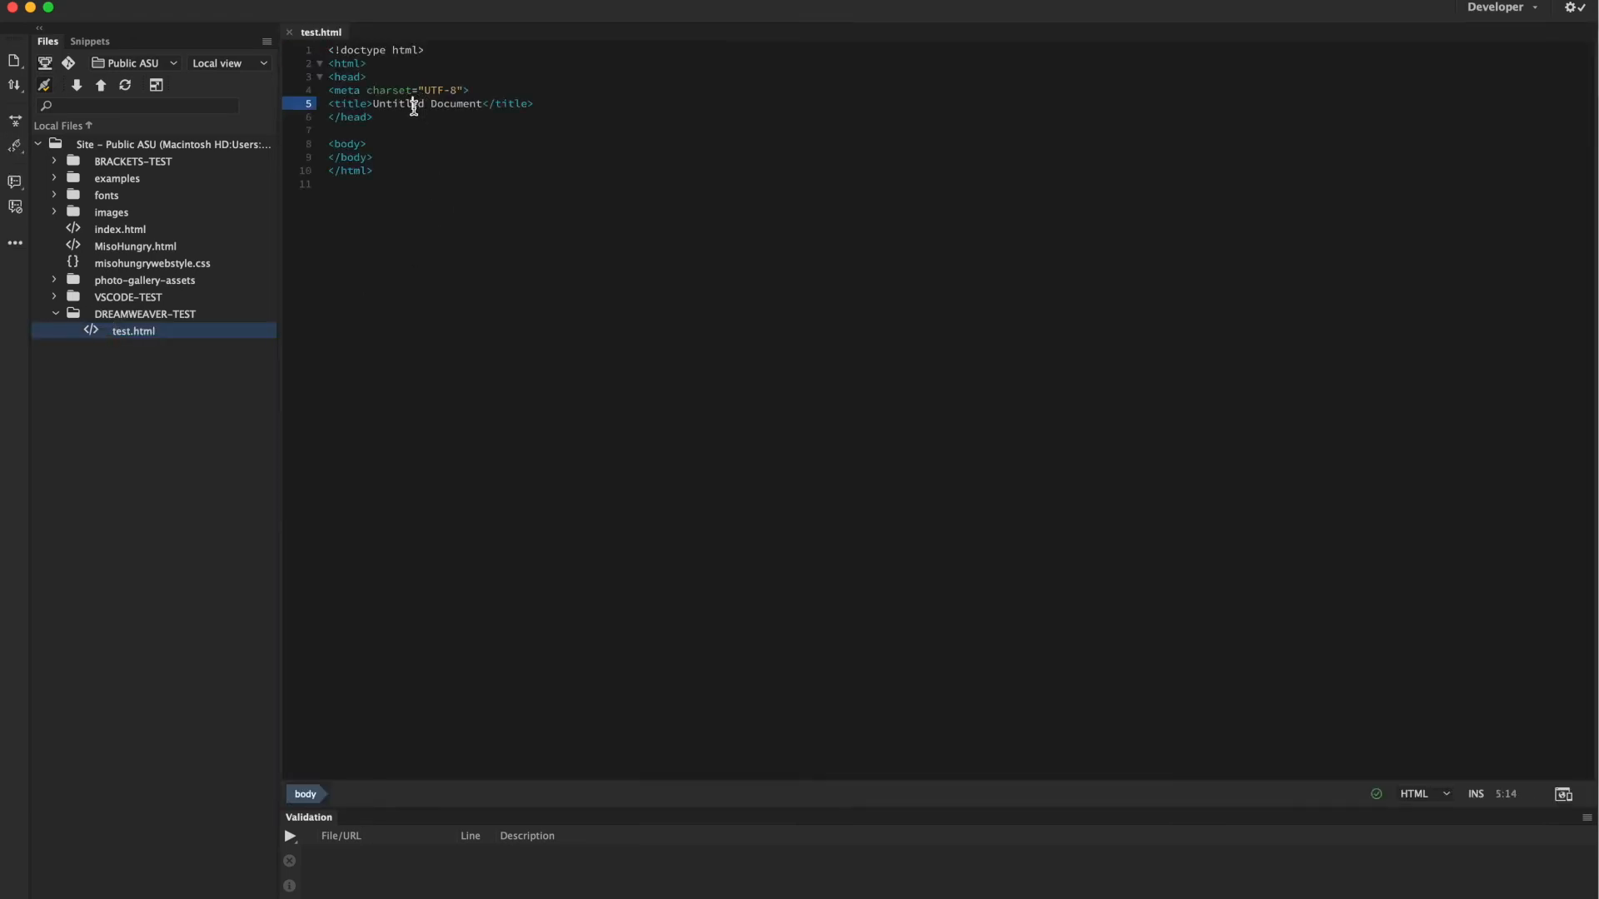
drag(376, 103, 481, 107)
text(DREAMWE)
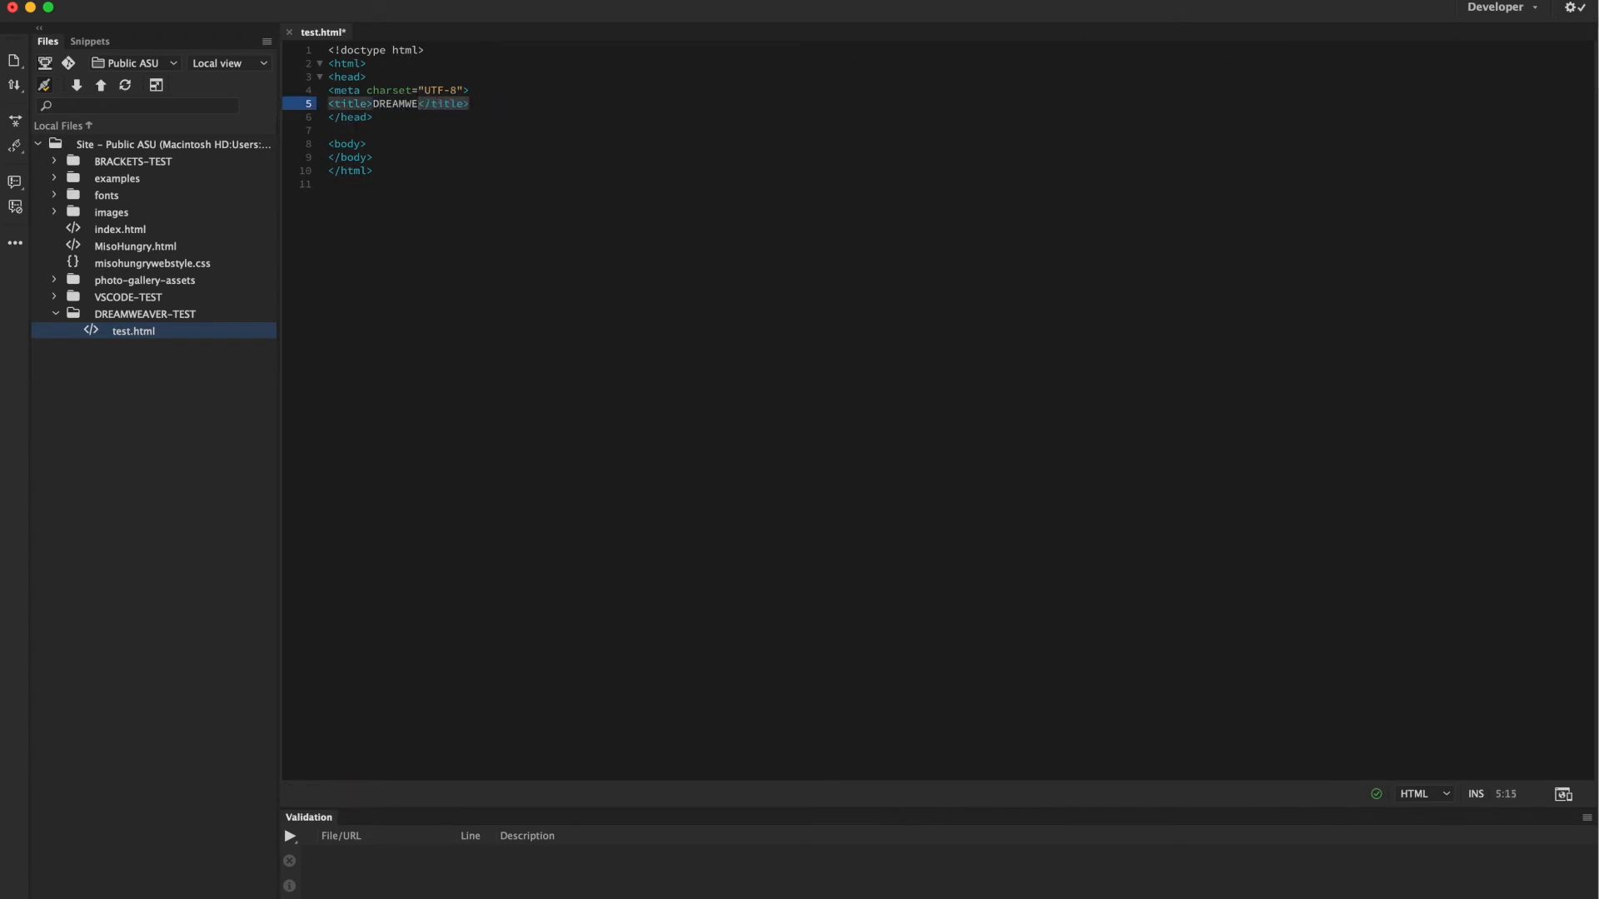
text(AVER)
key(BackSpace)
text(-TEST)
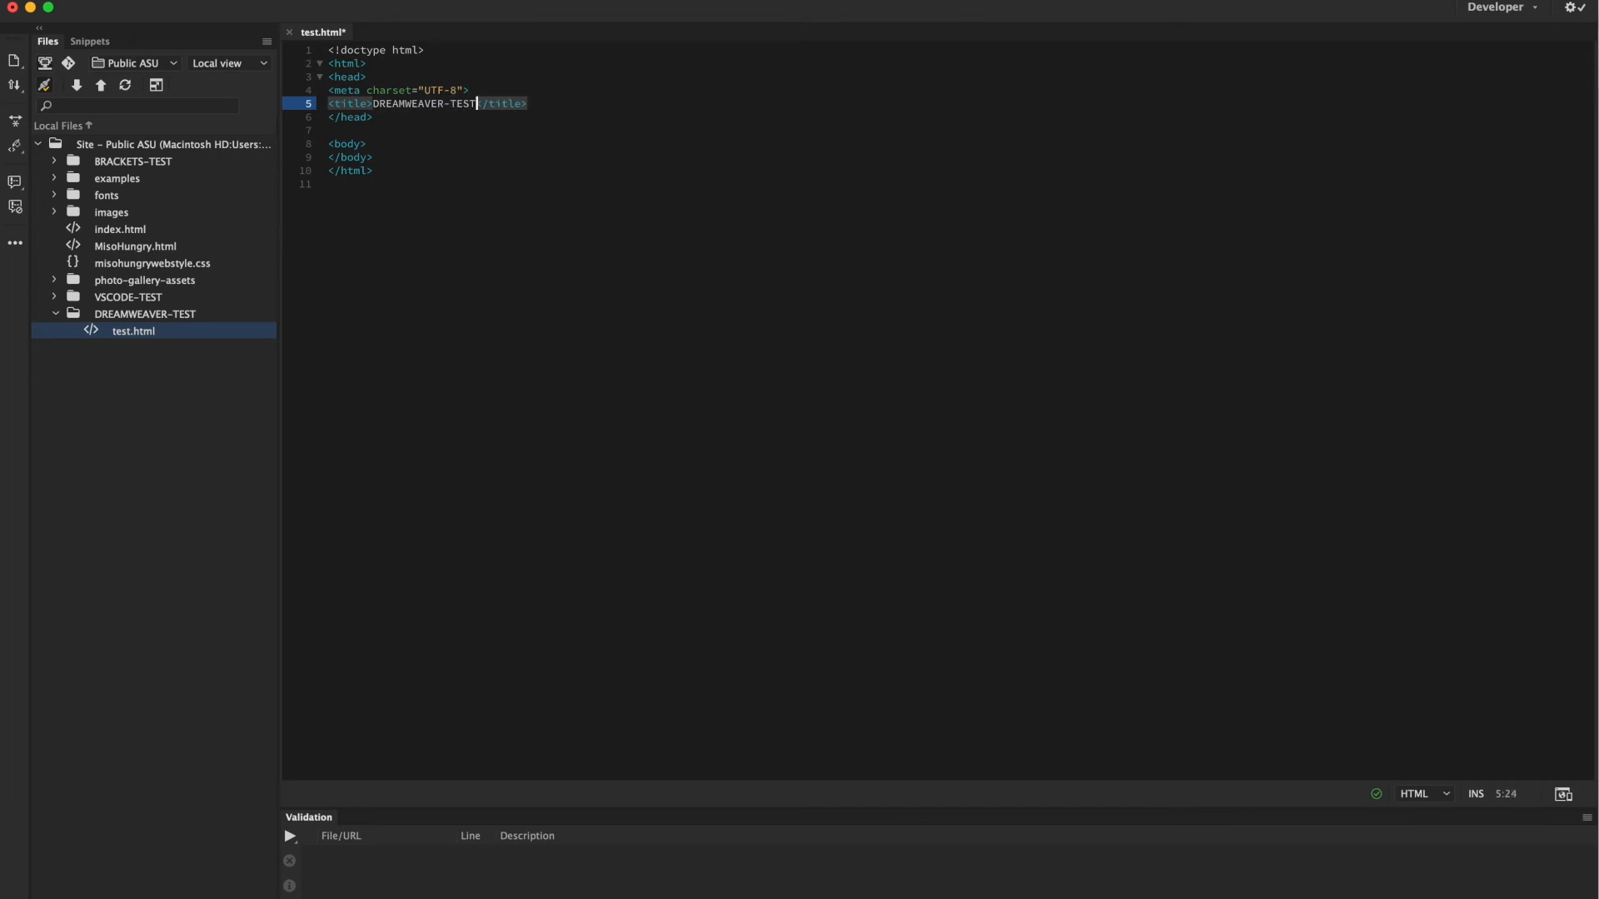
Add an <h1>TEST heading to the body and upload test.html to the public server.
click(379, 144)
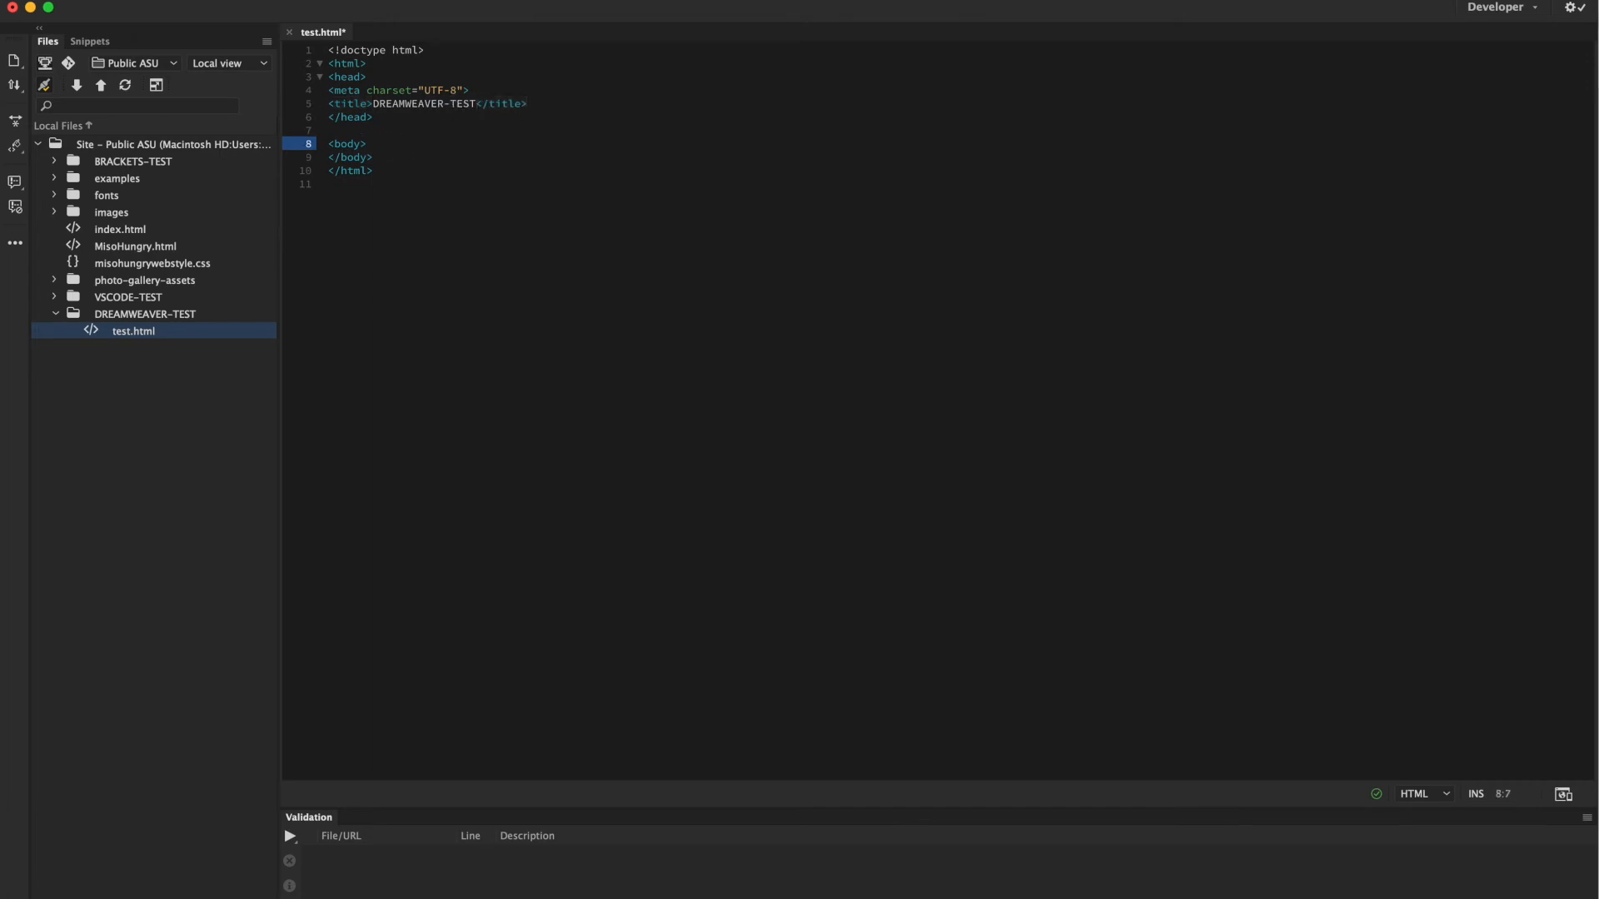
key(Return)
text(<h1)
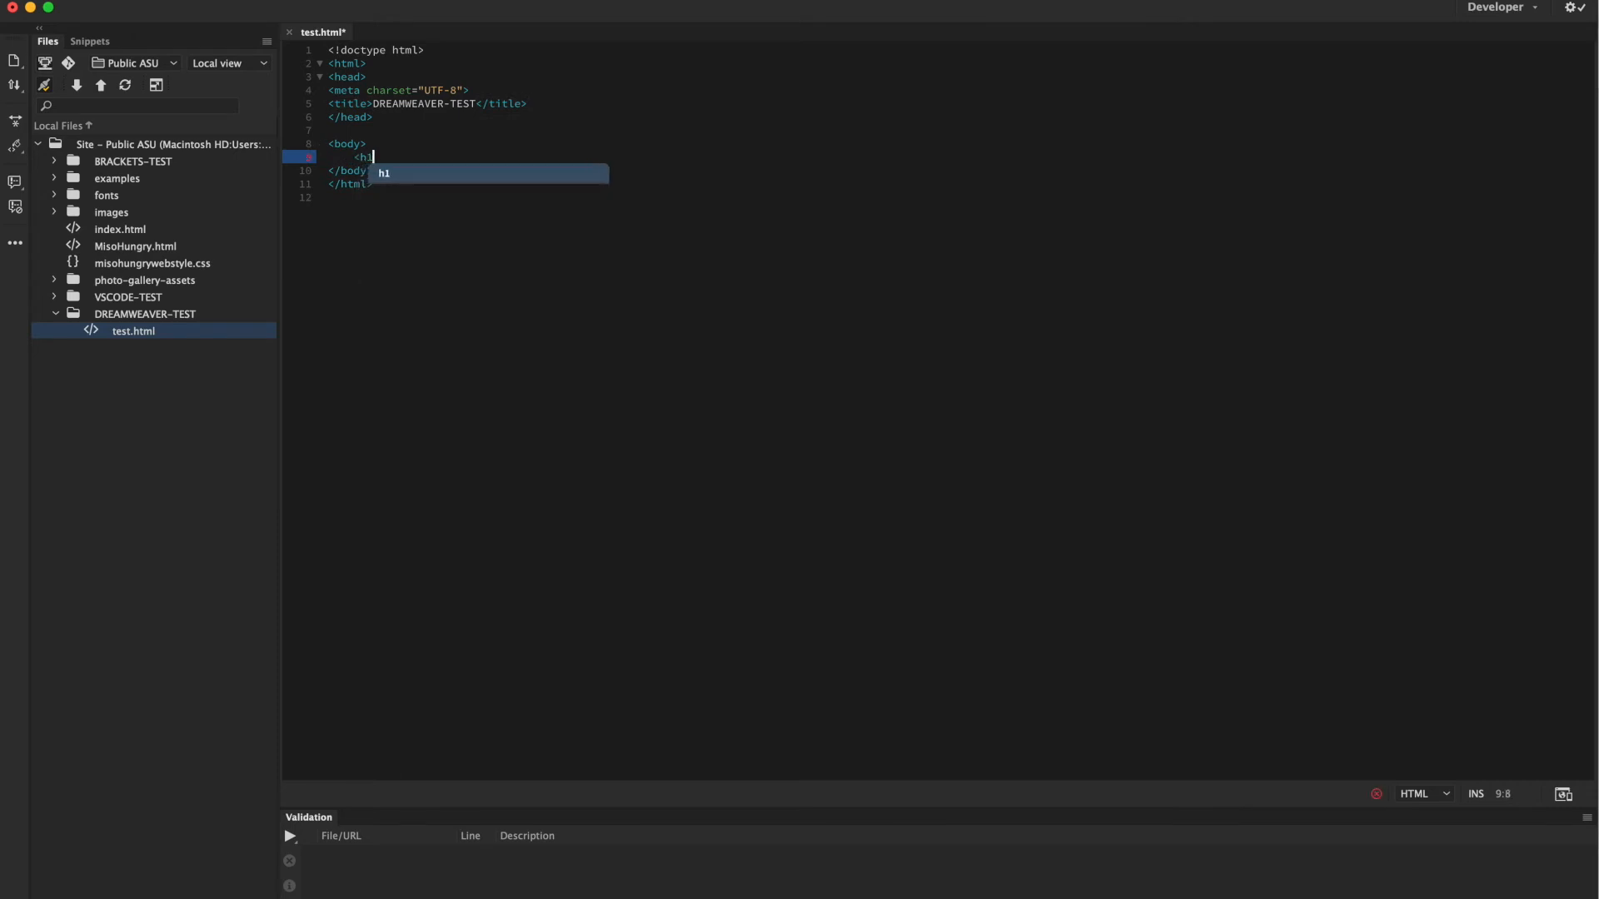
text(>TEST</h1>)
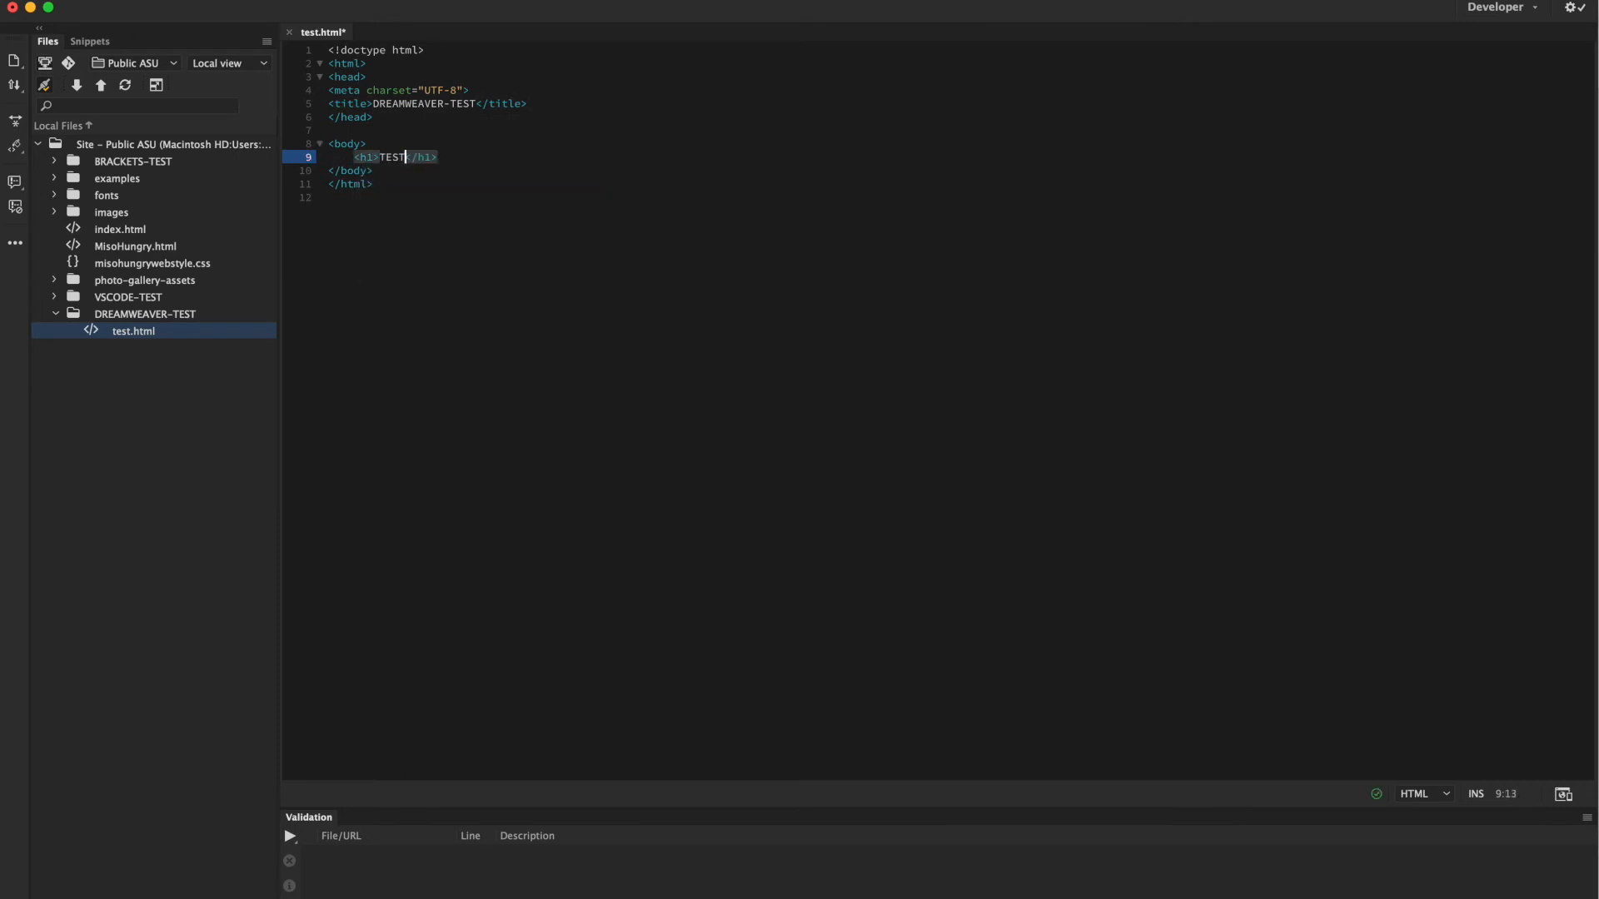
click(383, 199)
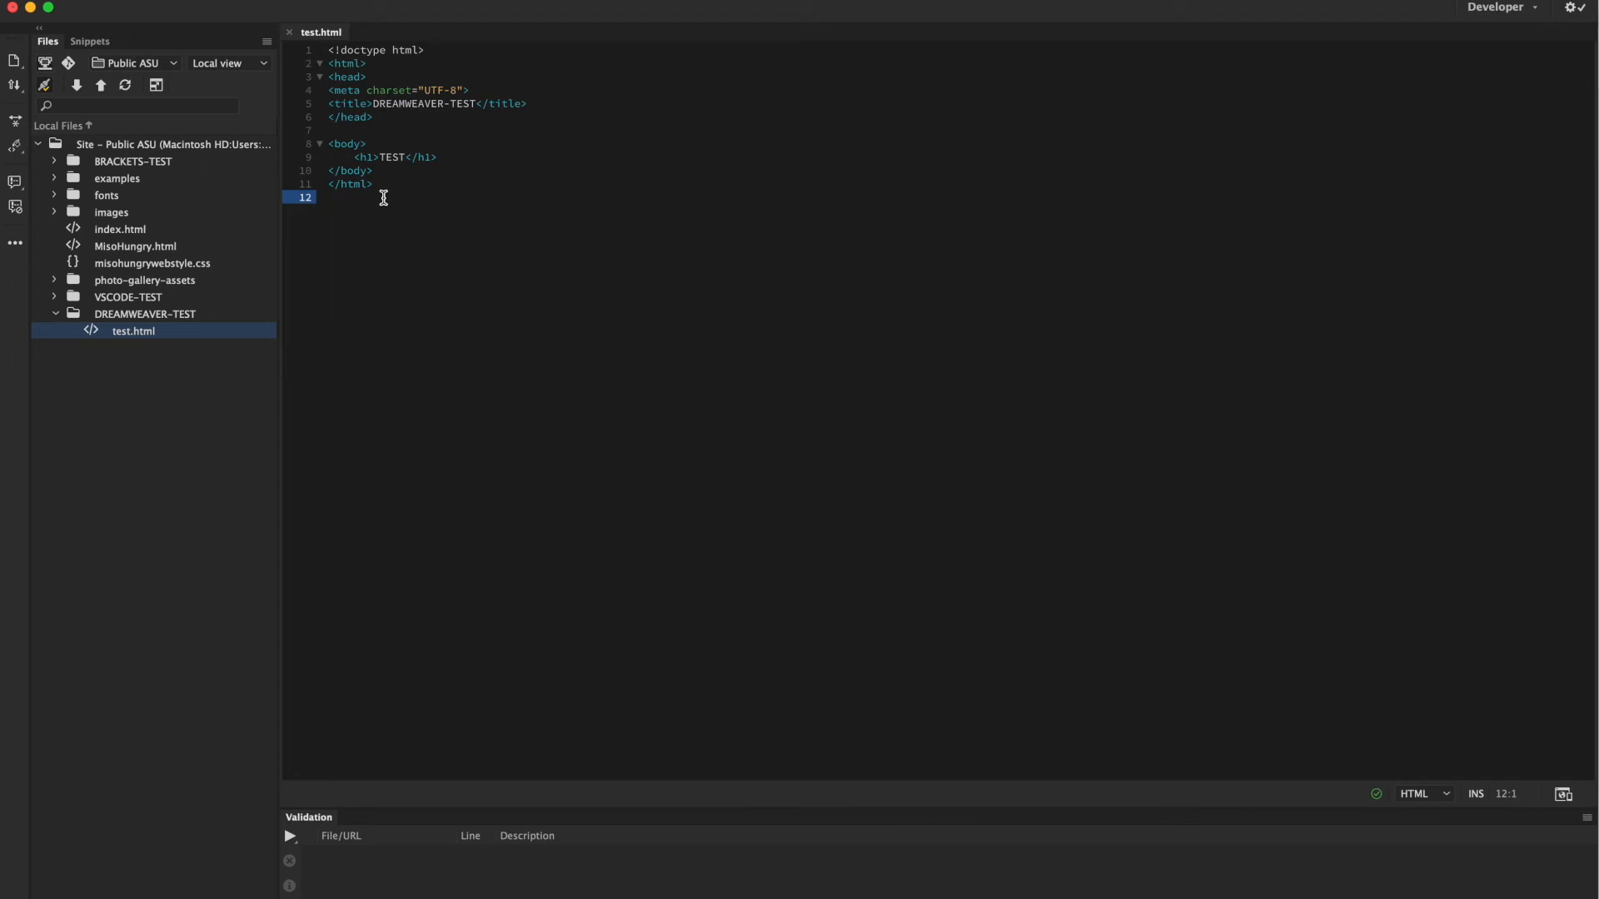
click(101, 86)
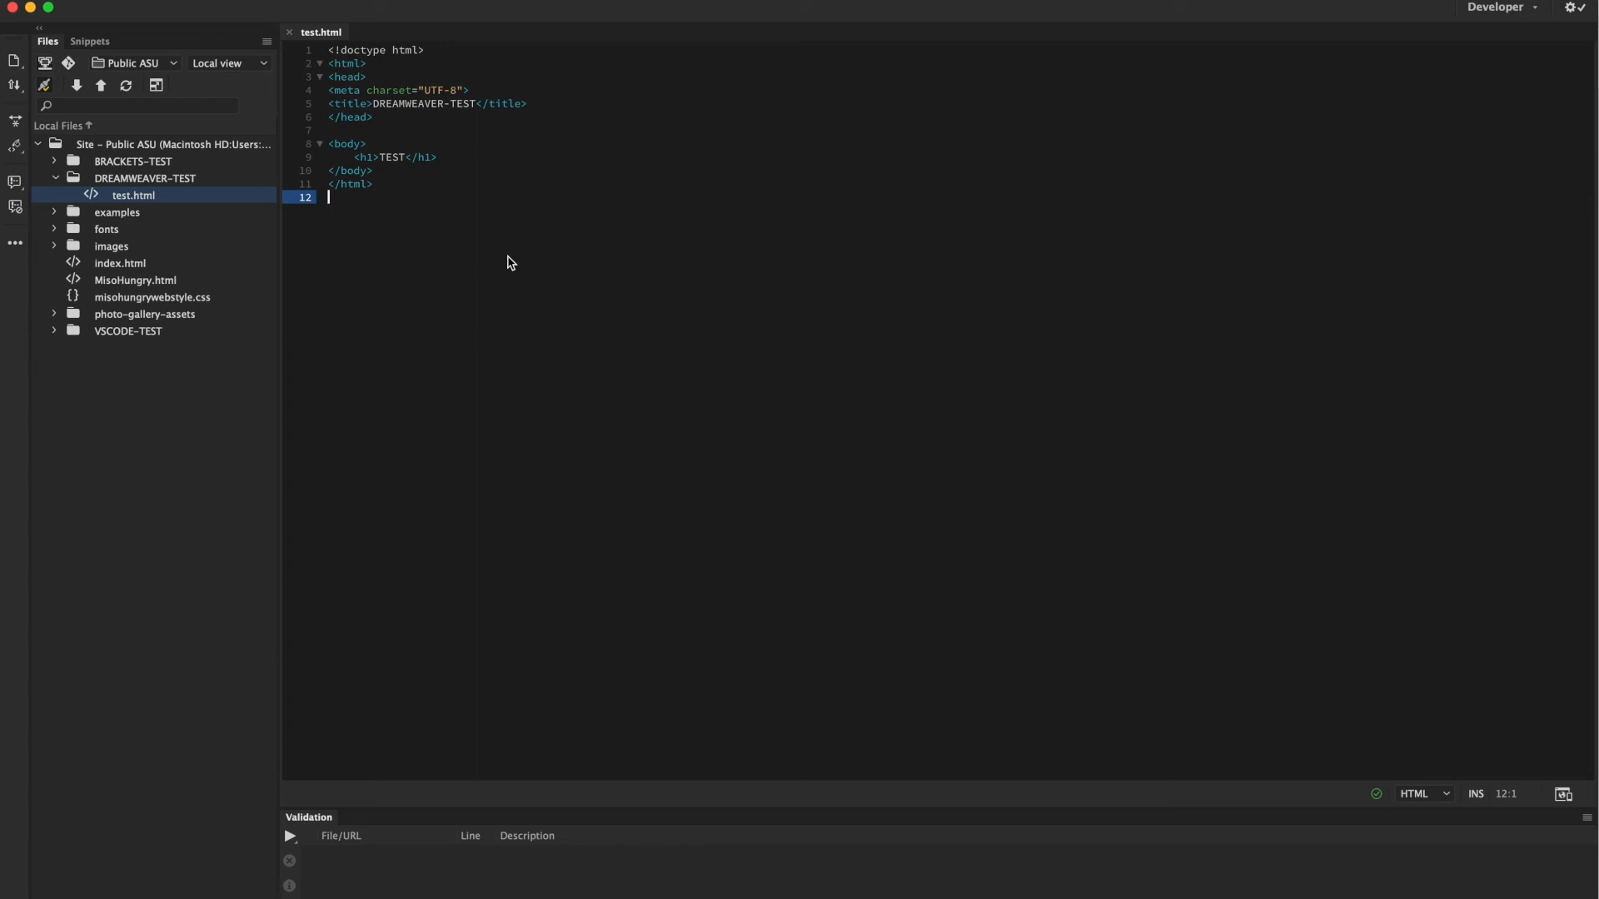
key(super+Tab)
key(super+Tab)
key(super+Tab)
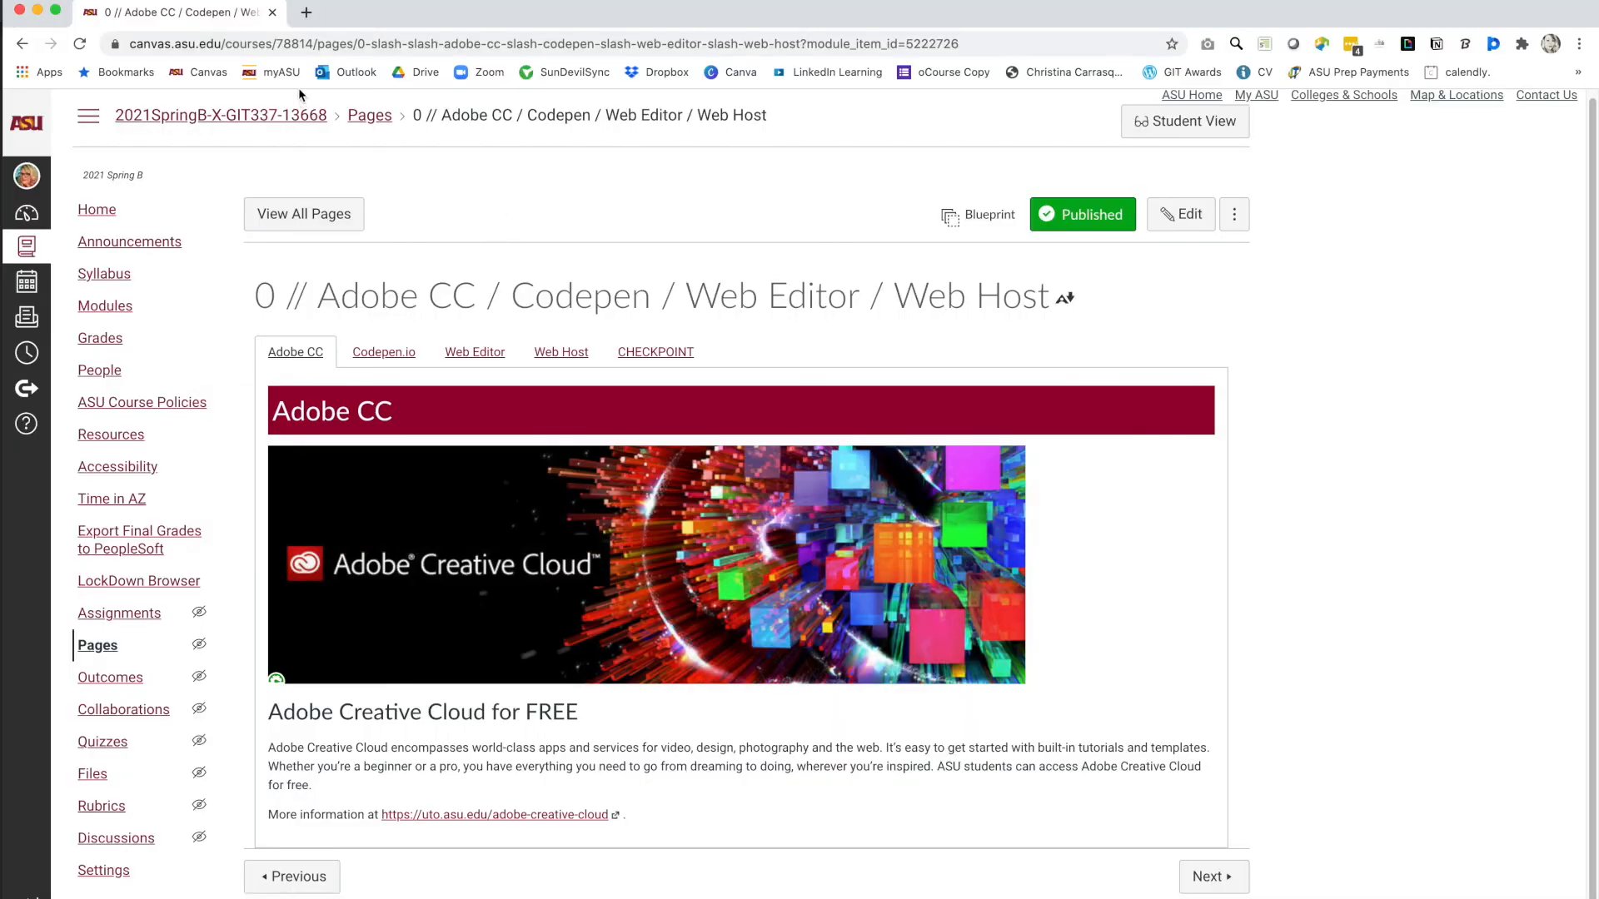
In a new tab, load the personal public.asu.edu address ending in DREAMWEAVER-TEST/test.html.
click(306, 12)
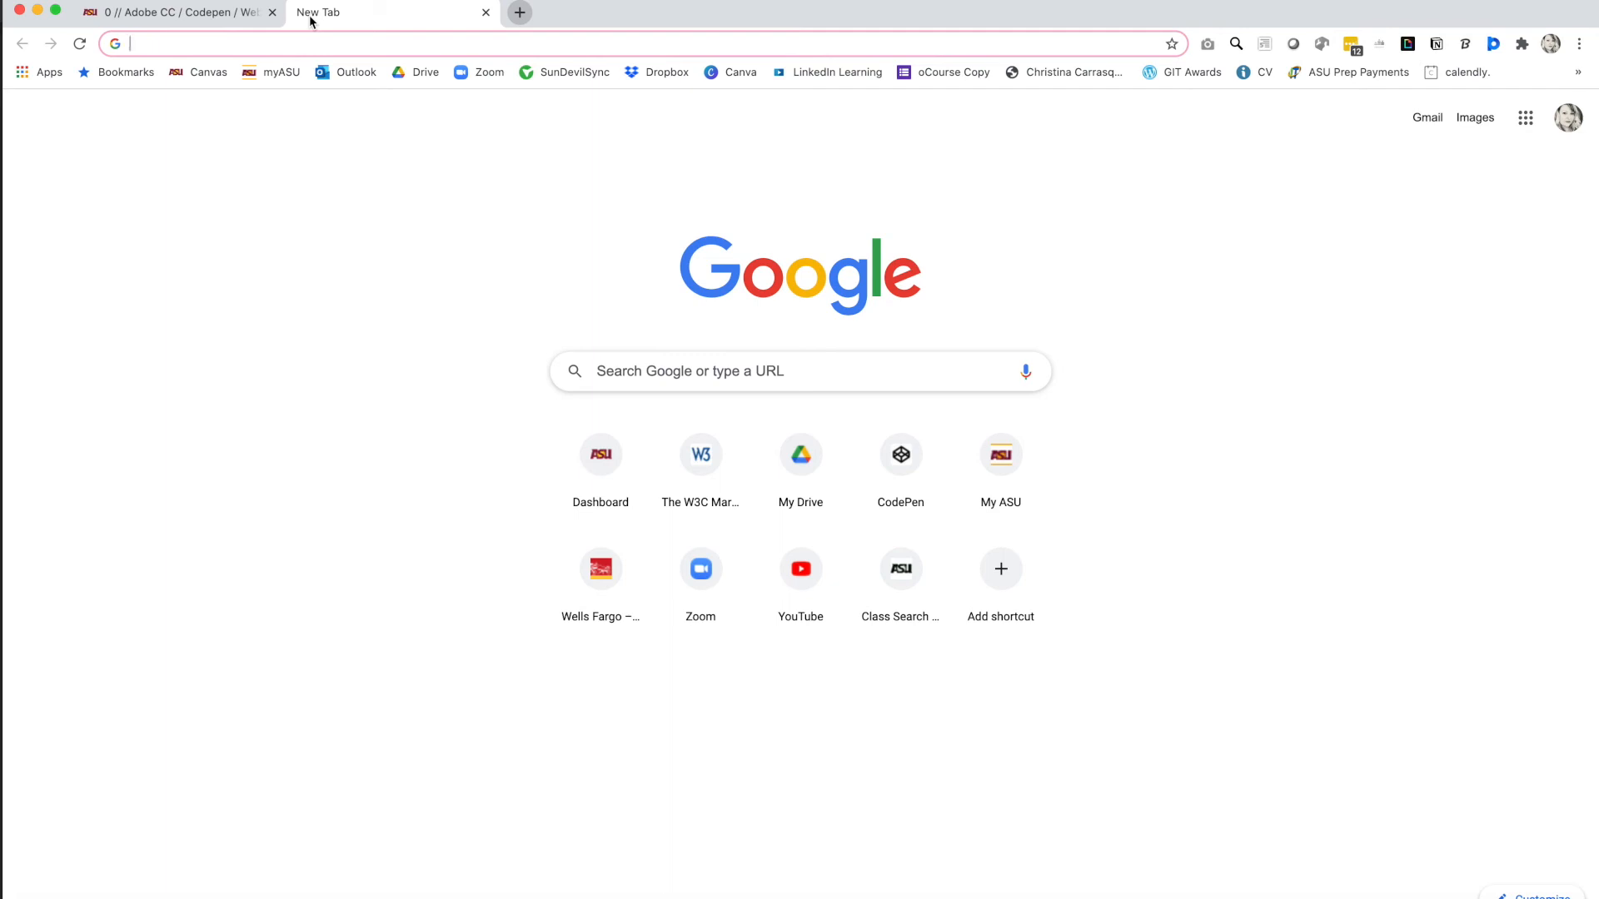
text(www.p)
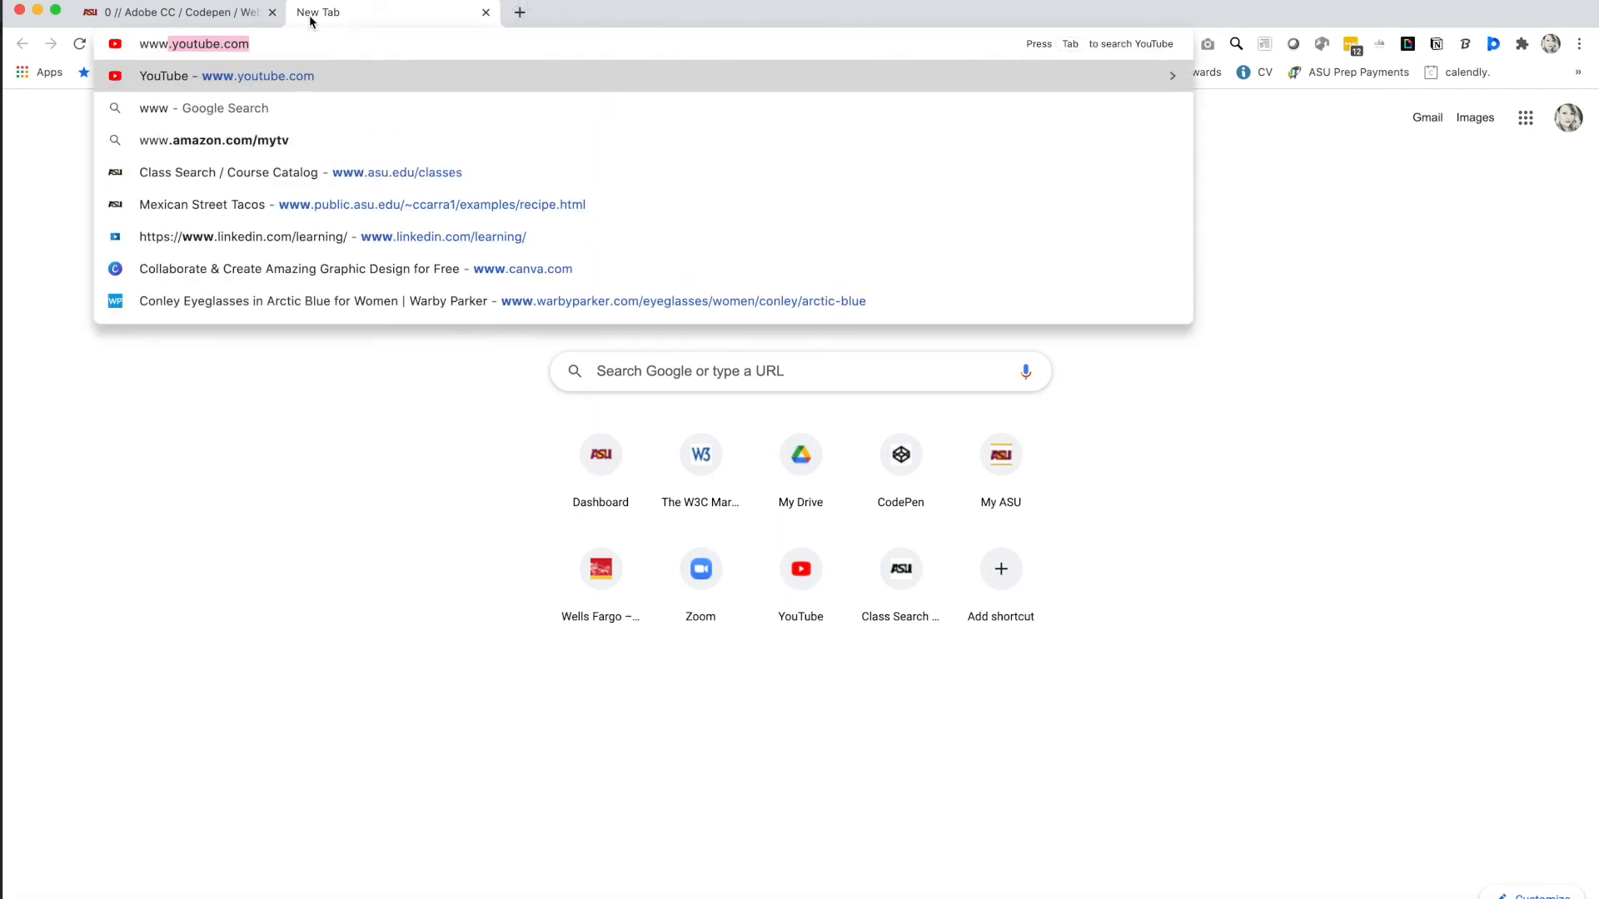
text(ublic.asu.e)
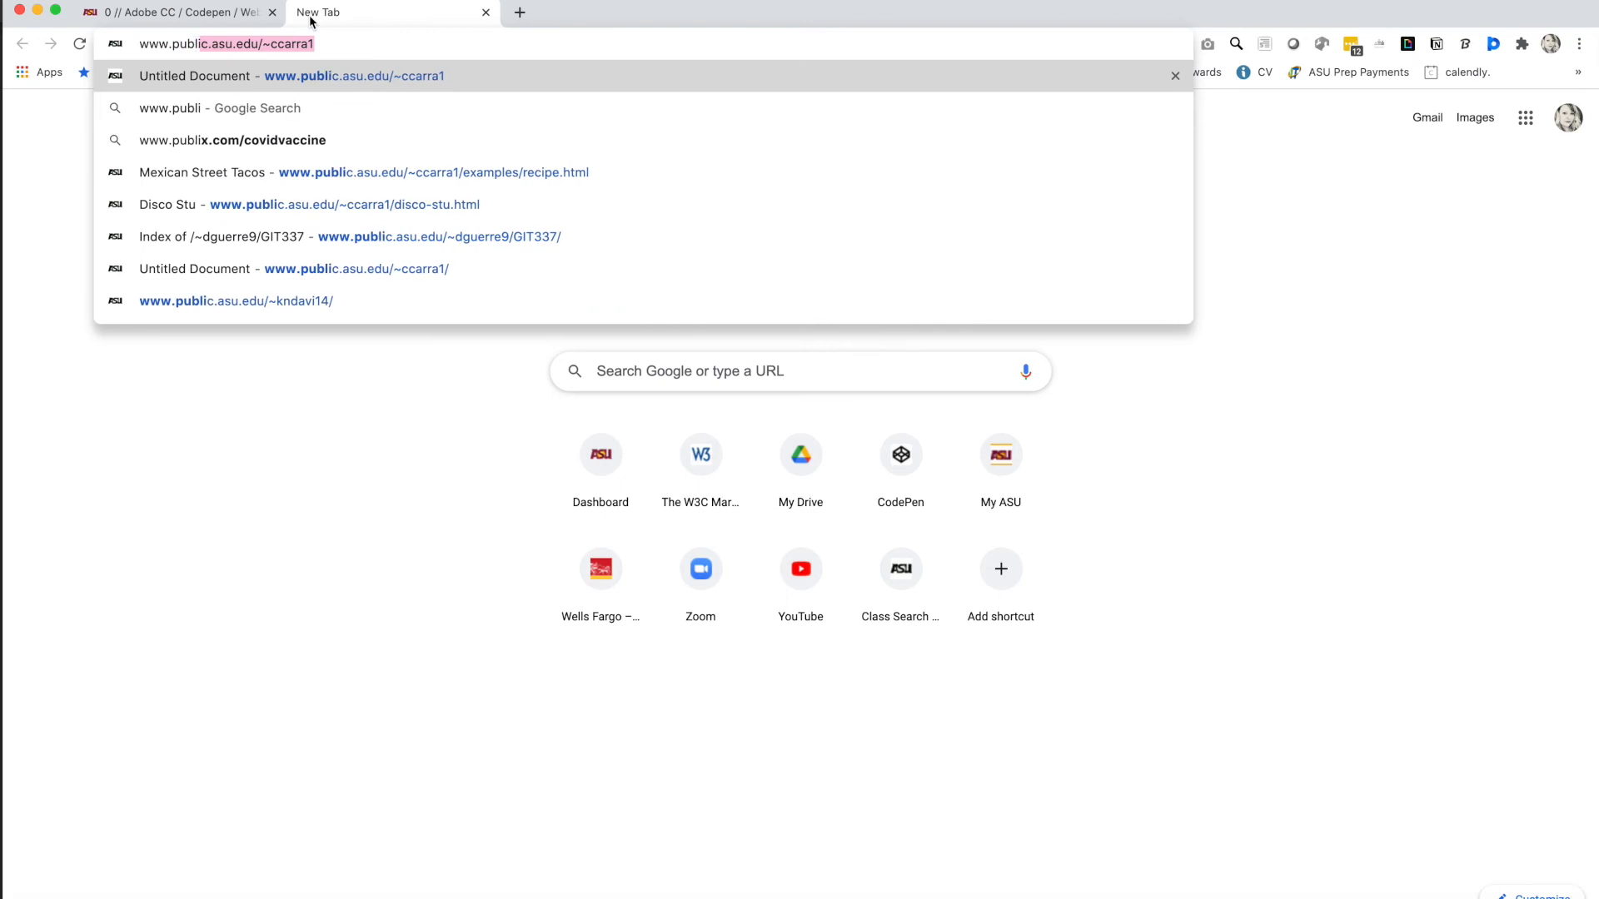
text(/)
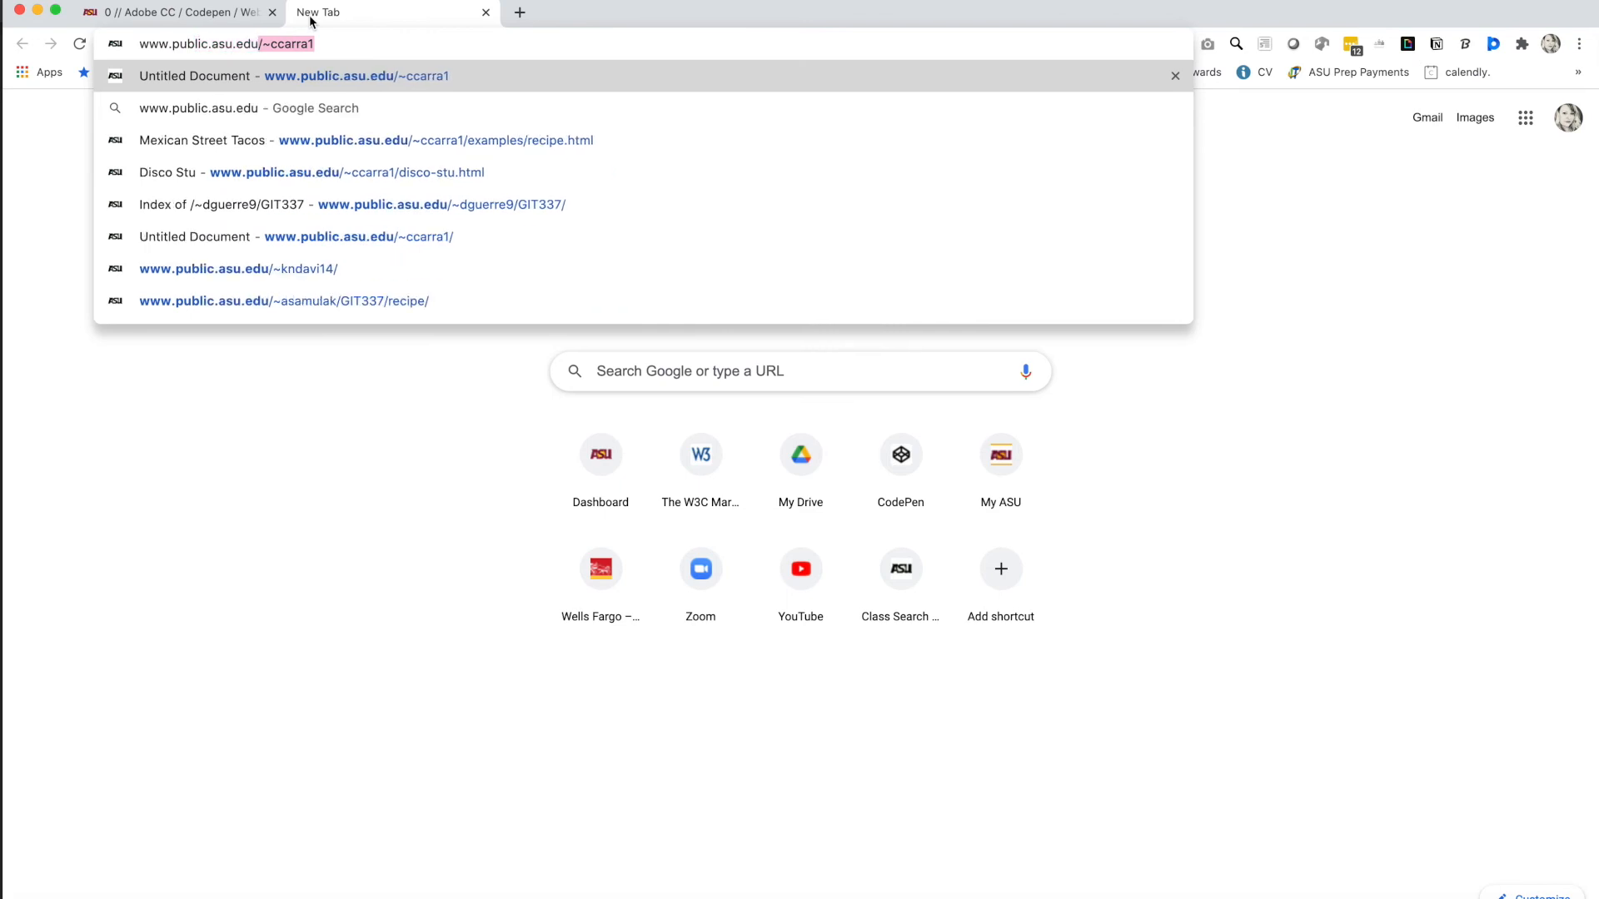
text(~)
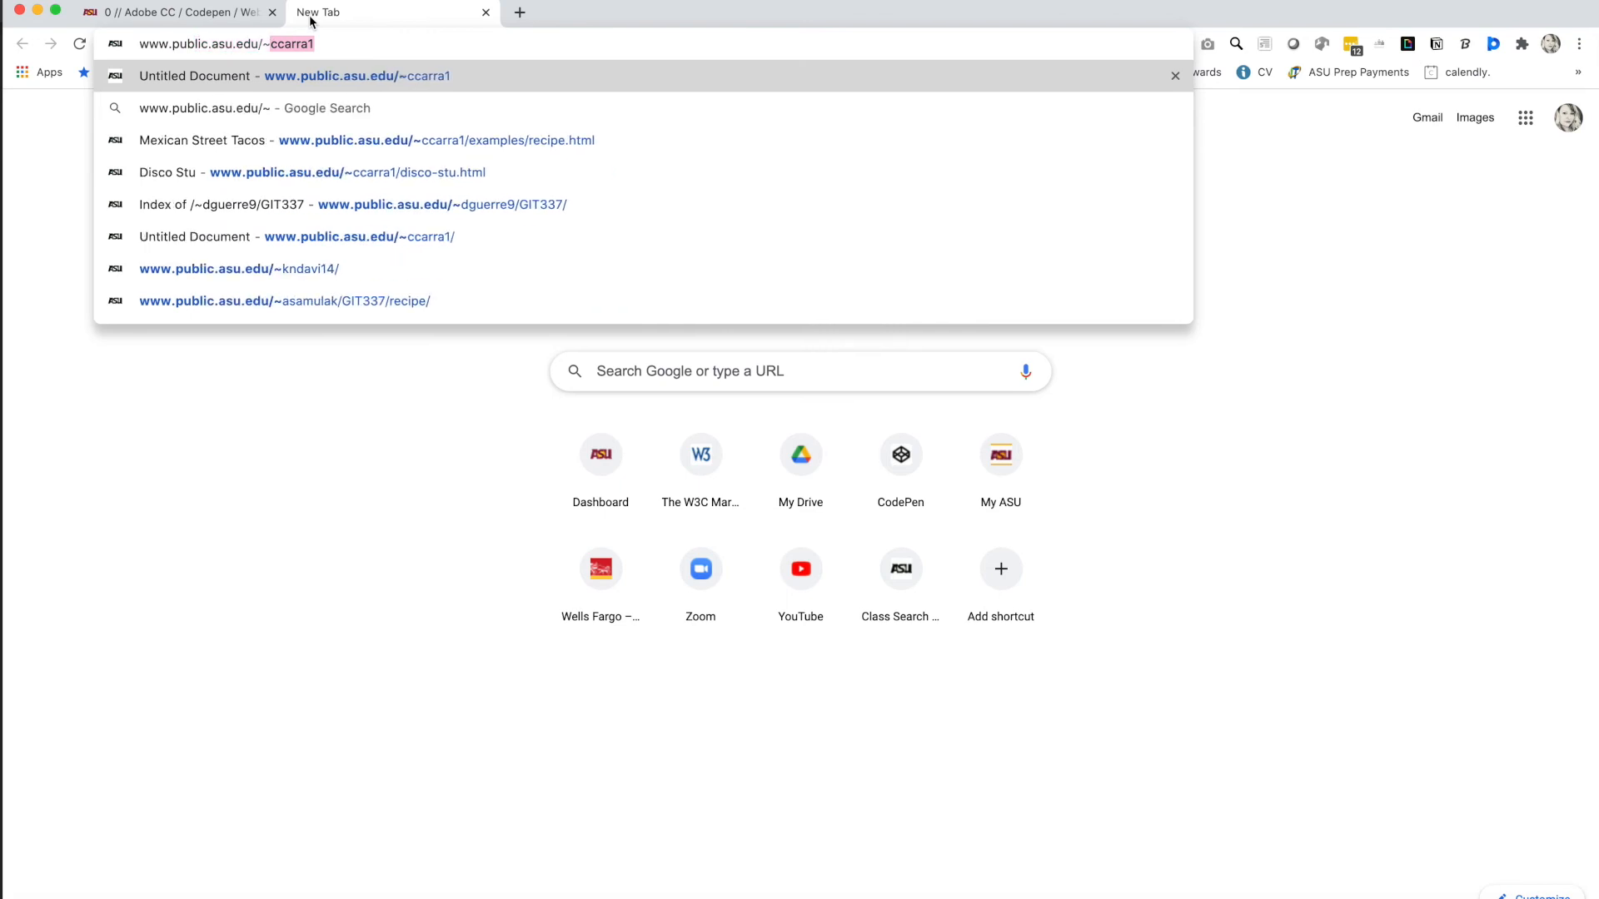
key(Right)
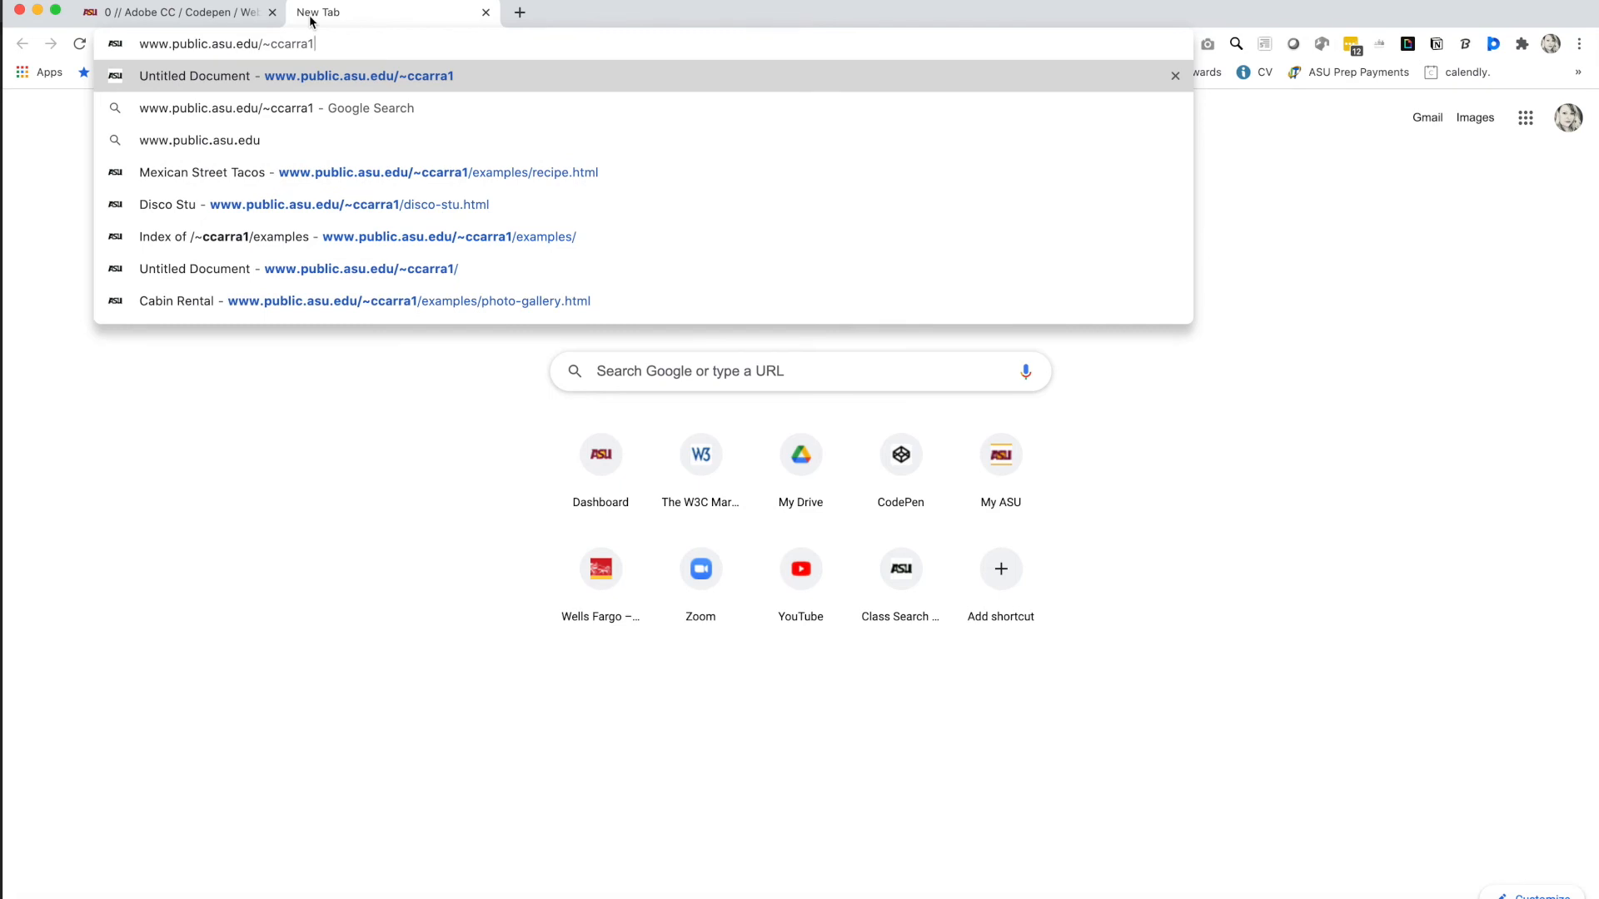
text(/)
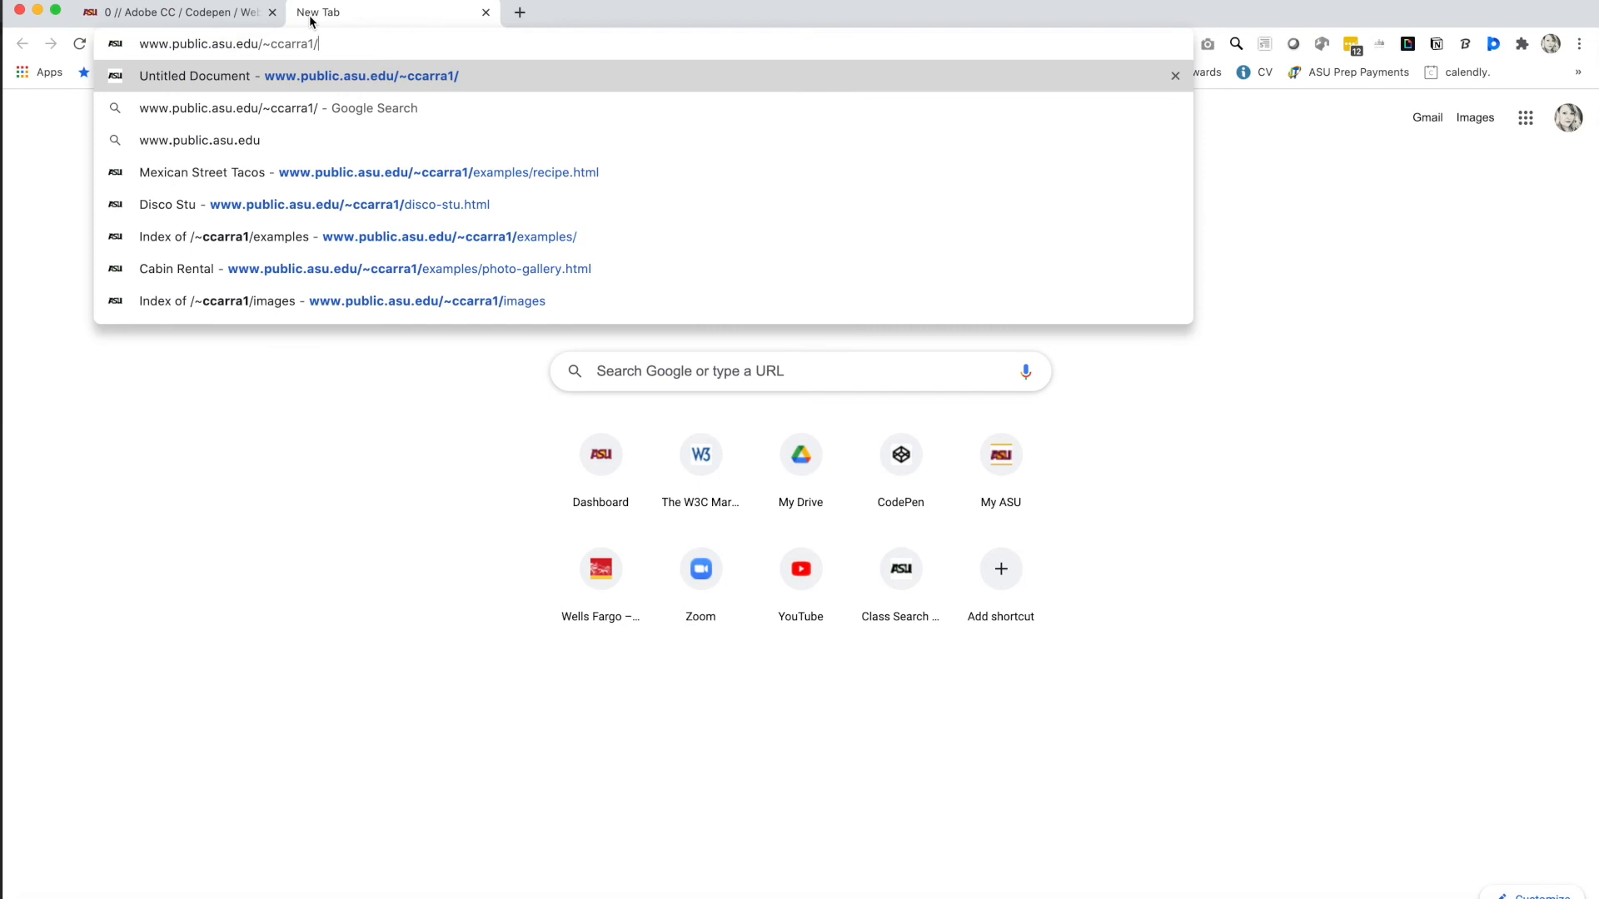
text(DRE)
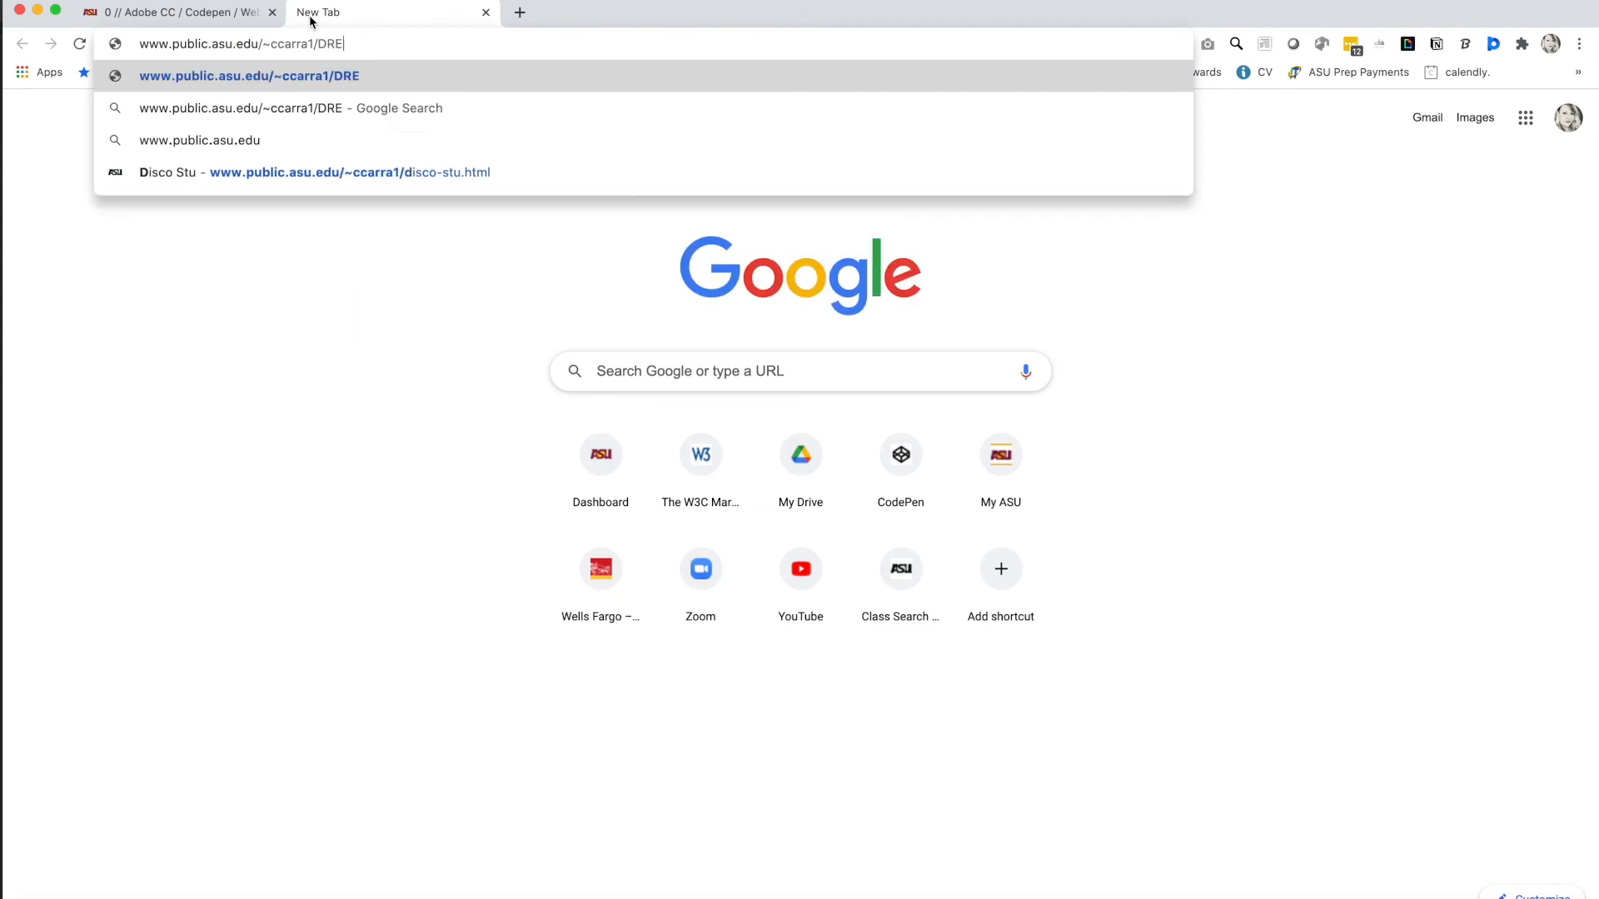
text(AMWEAVEW)
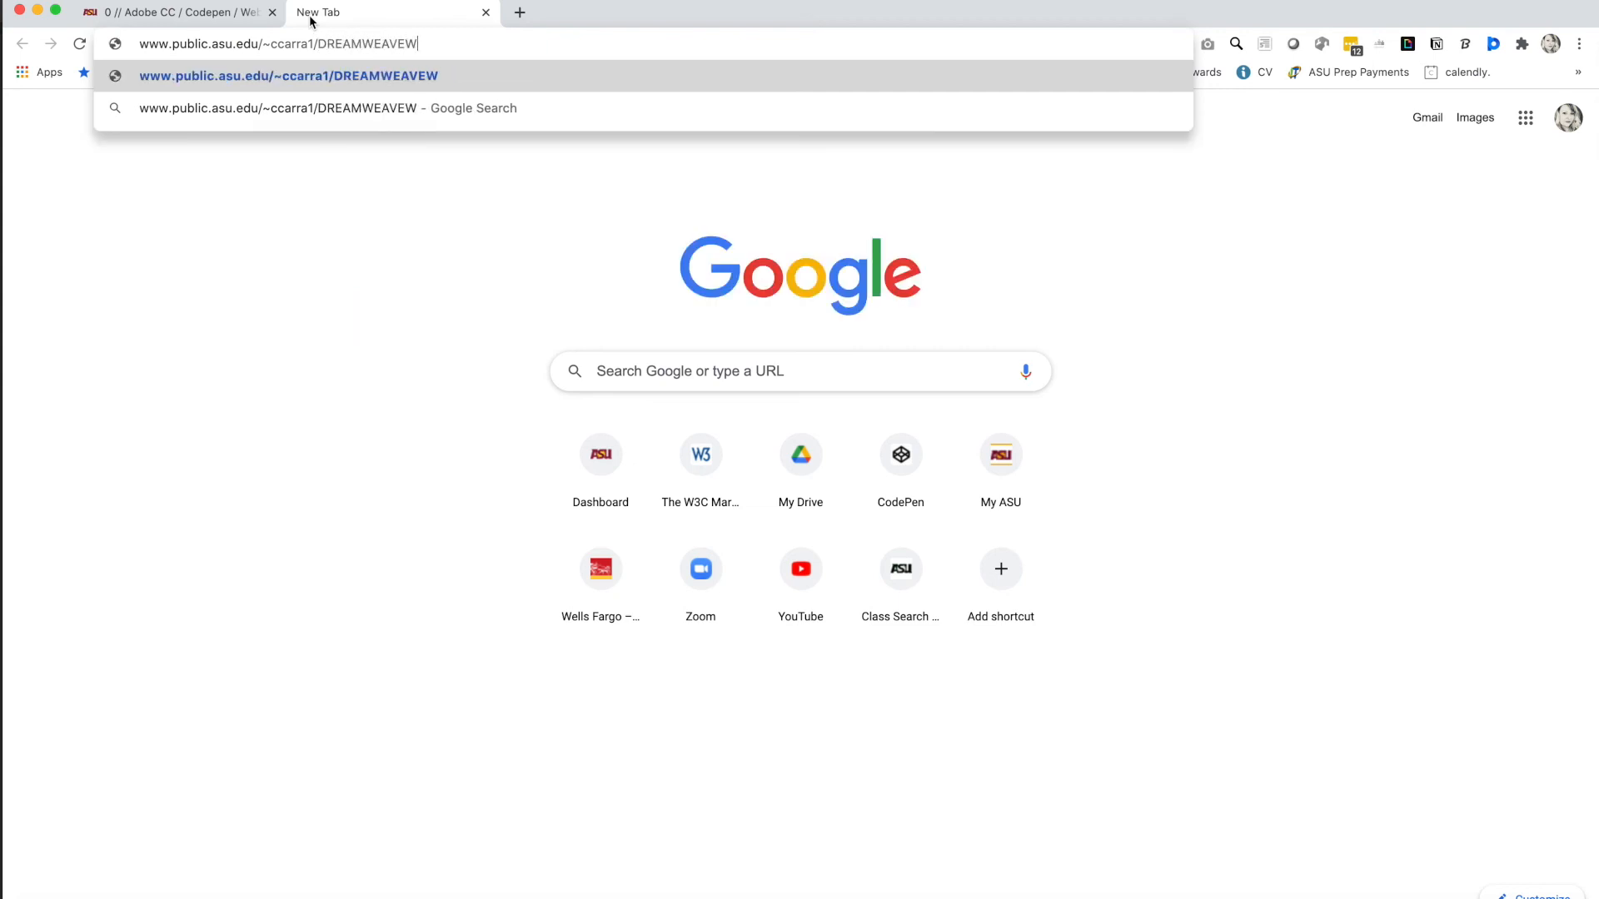
key(BackSpace)
text(R-TEST)
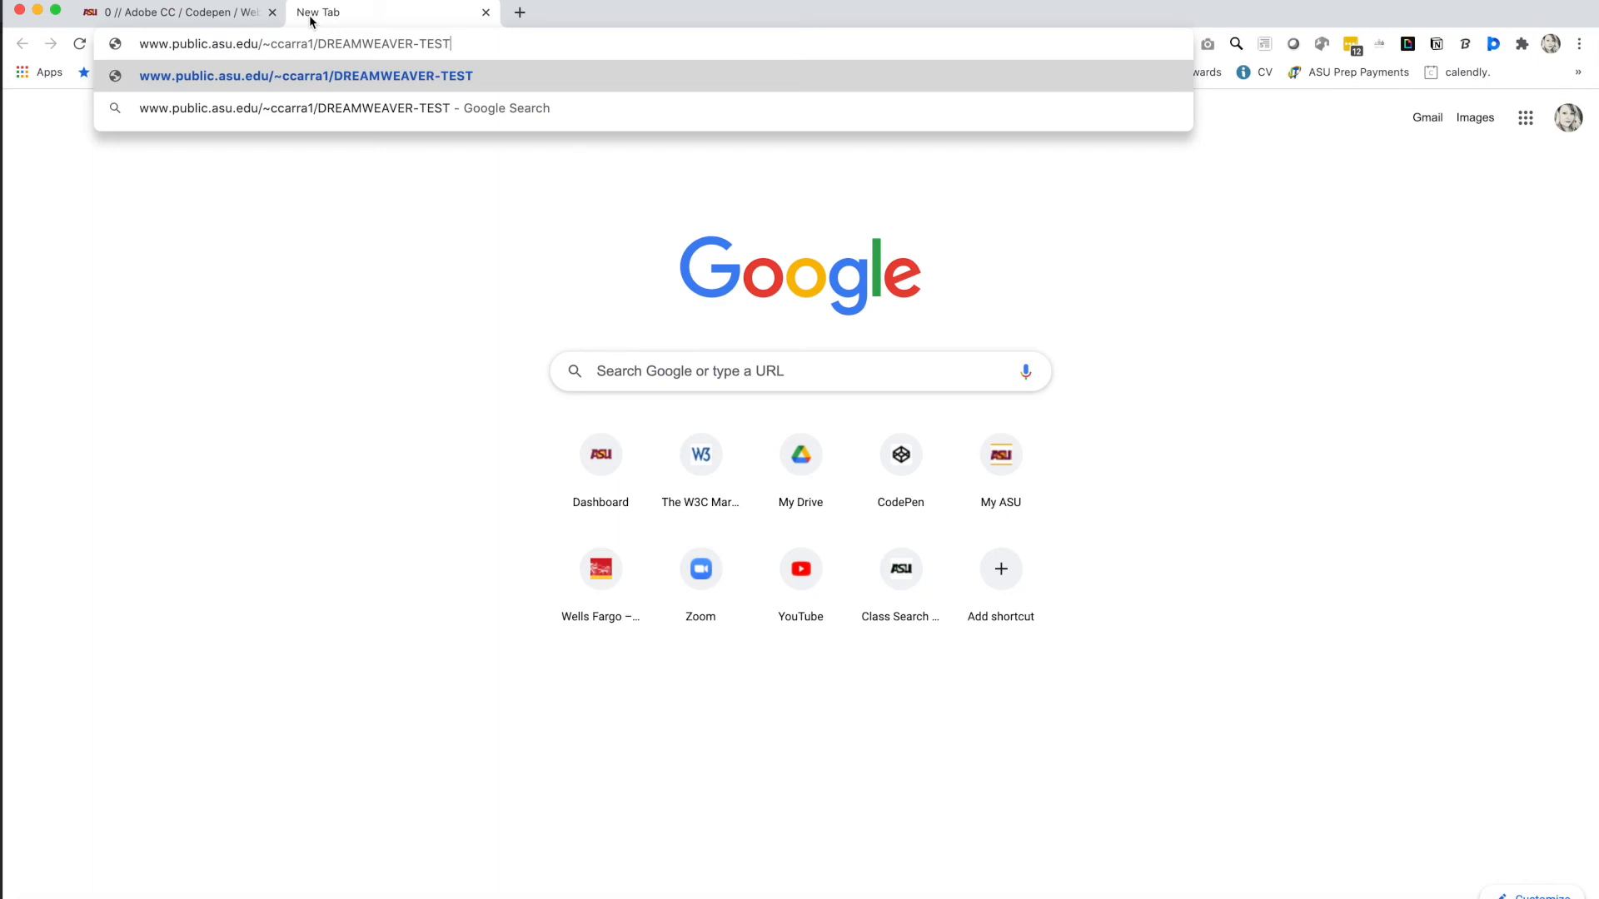
text(/test.html)
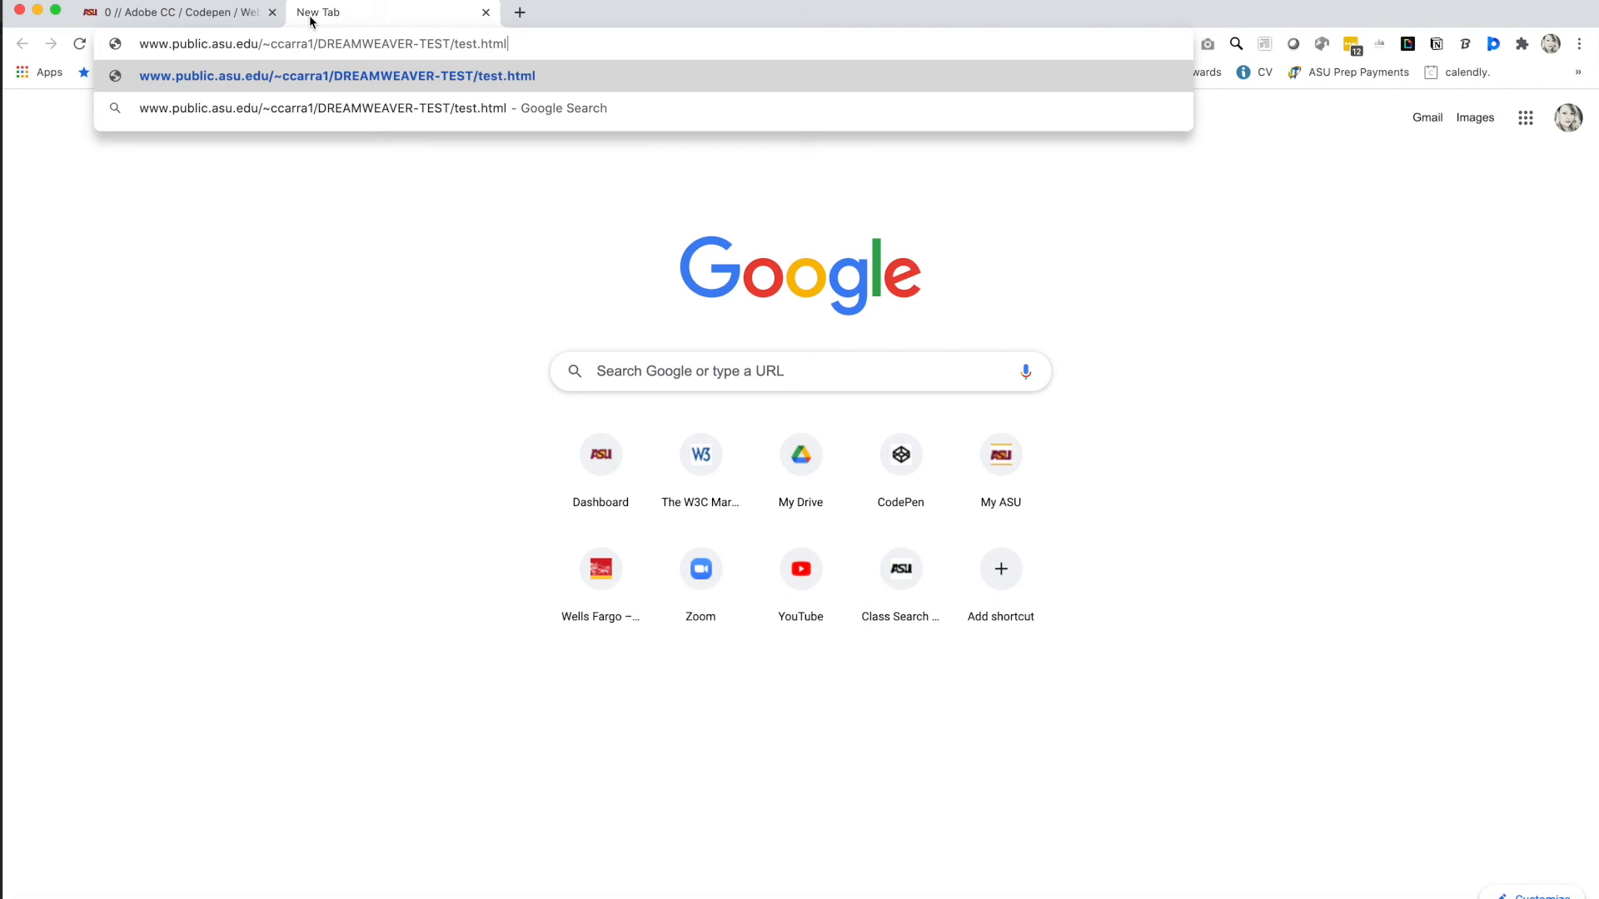
key(Return)
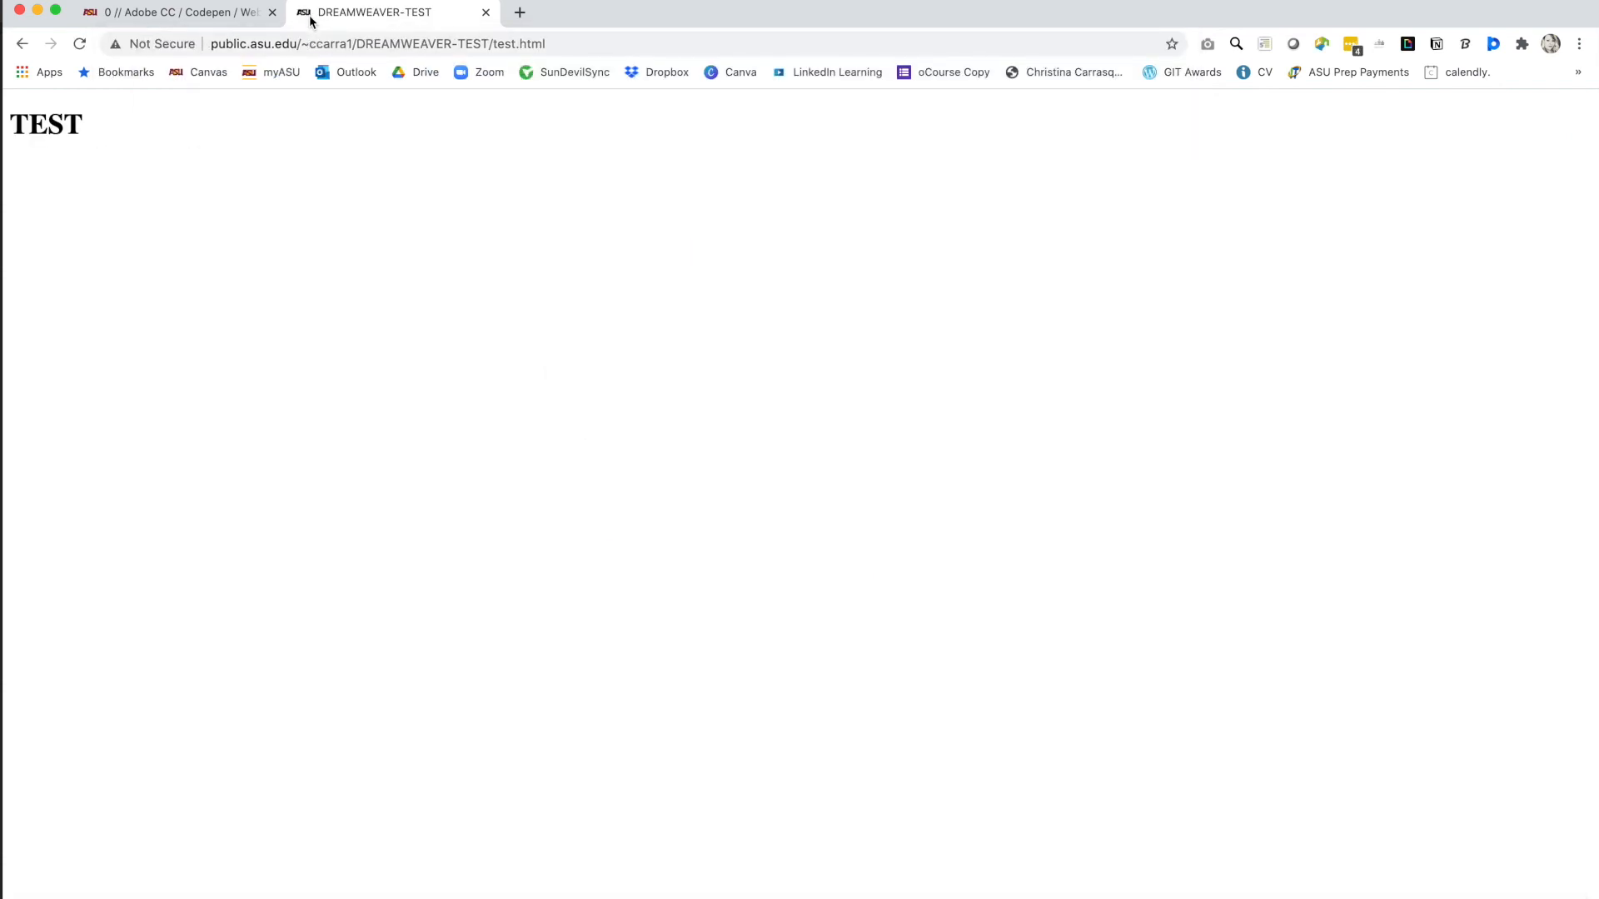
Highlight the TEST heading on the live test.html page, then clear the selection.
drag(88, 131, 2, 130)
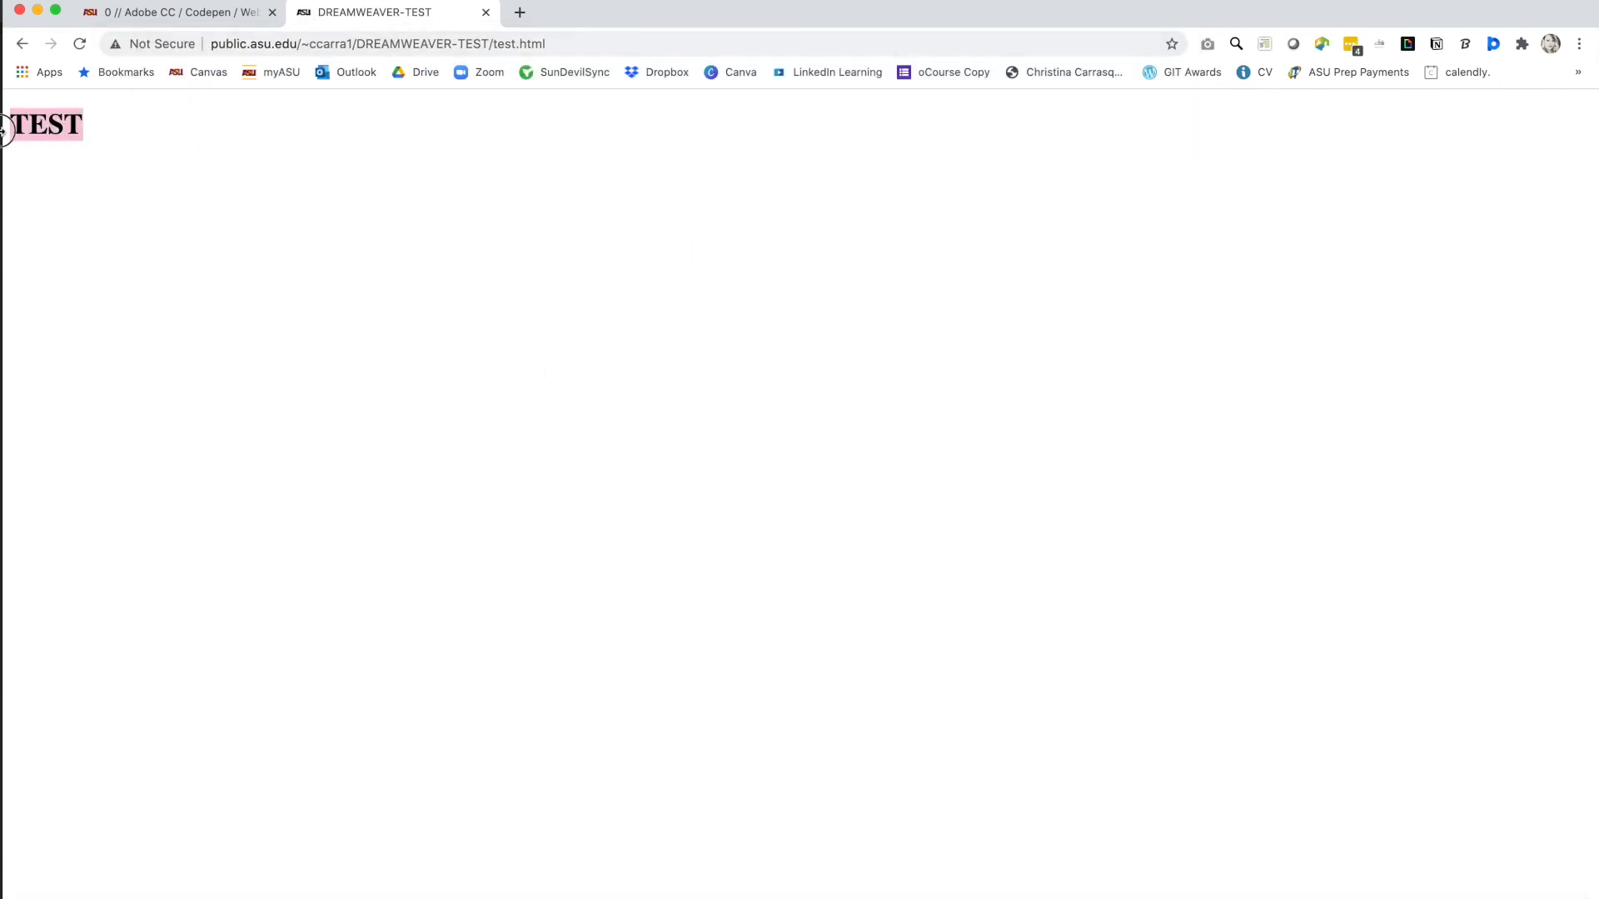
click(74, 137)
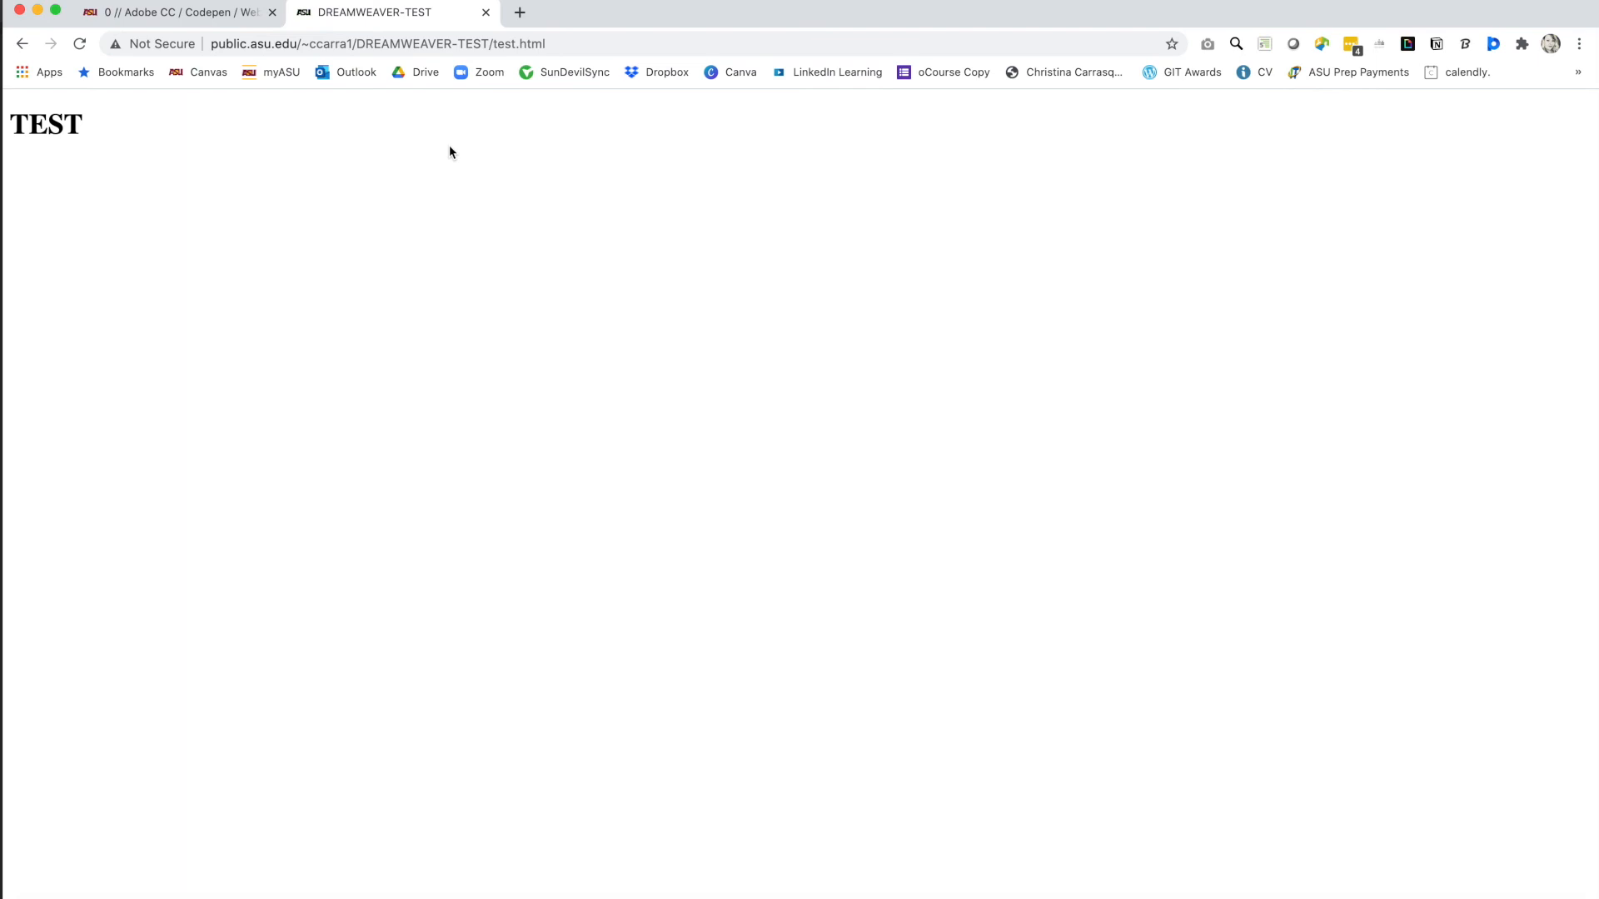
In a new tab, go to the My ASU portal and expand its extra shortcuts.
click(526, 19)
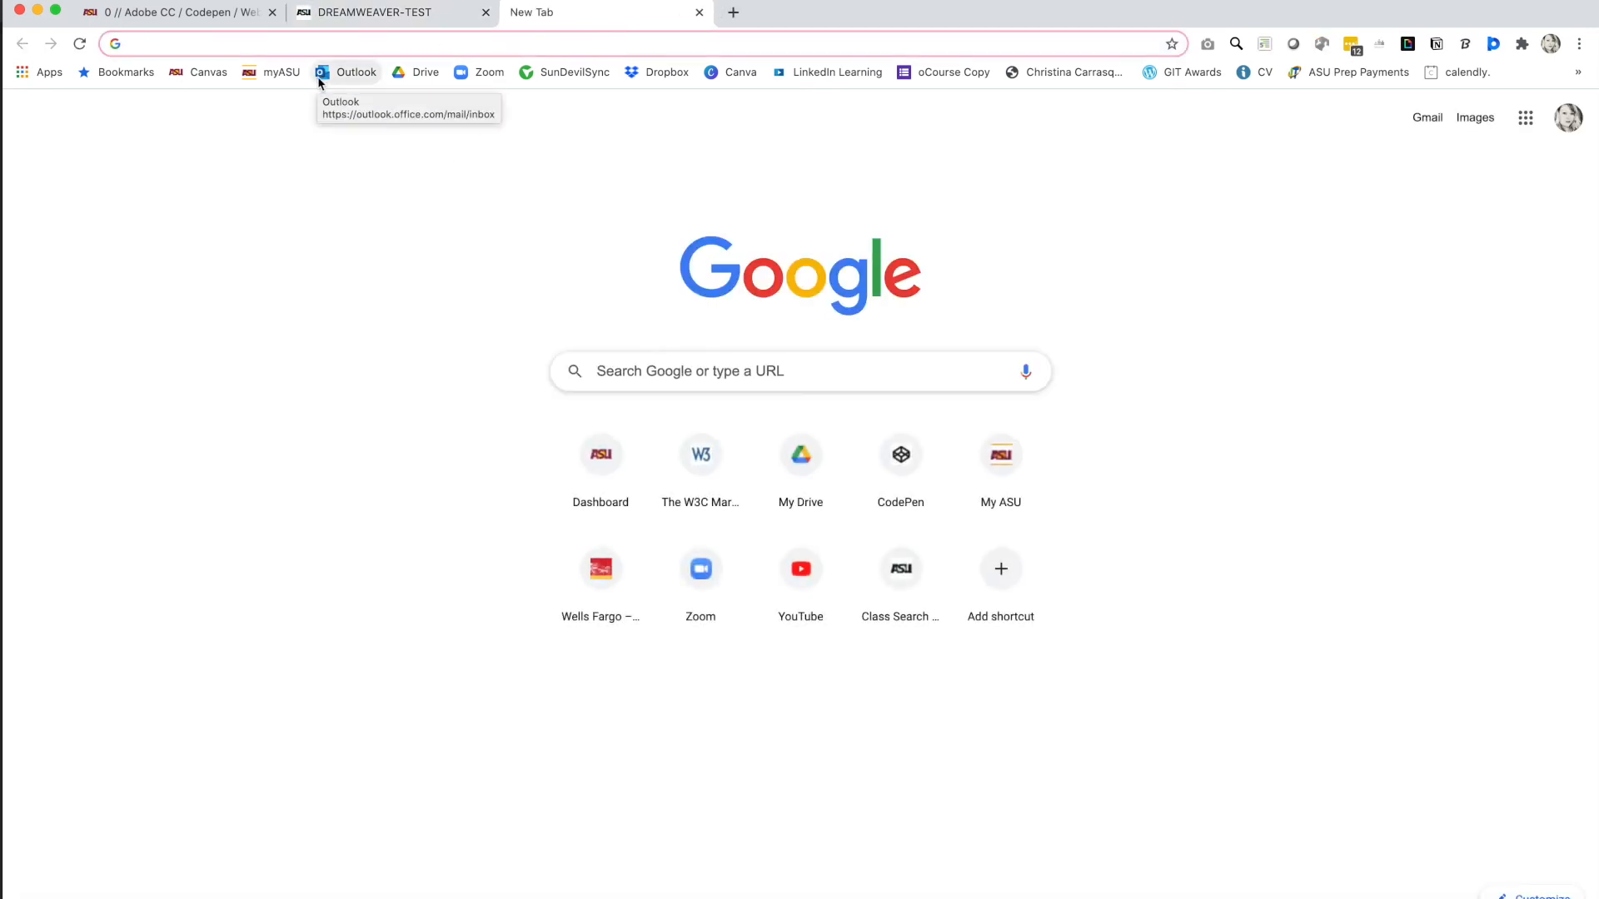
click(281, 75)
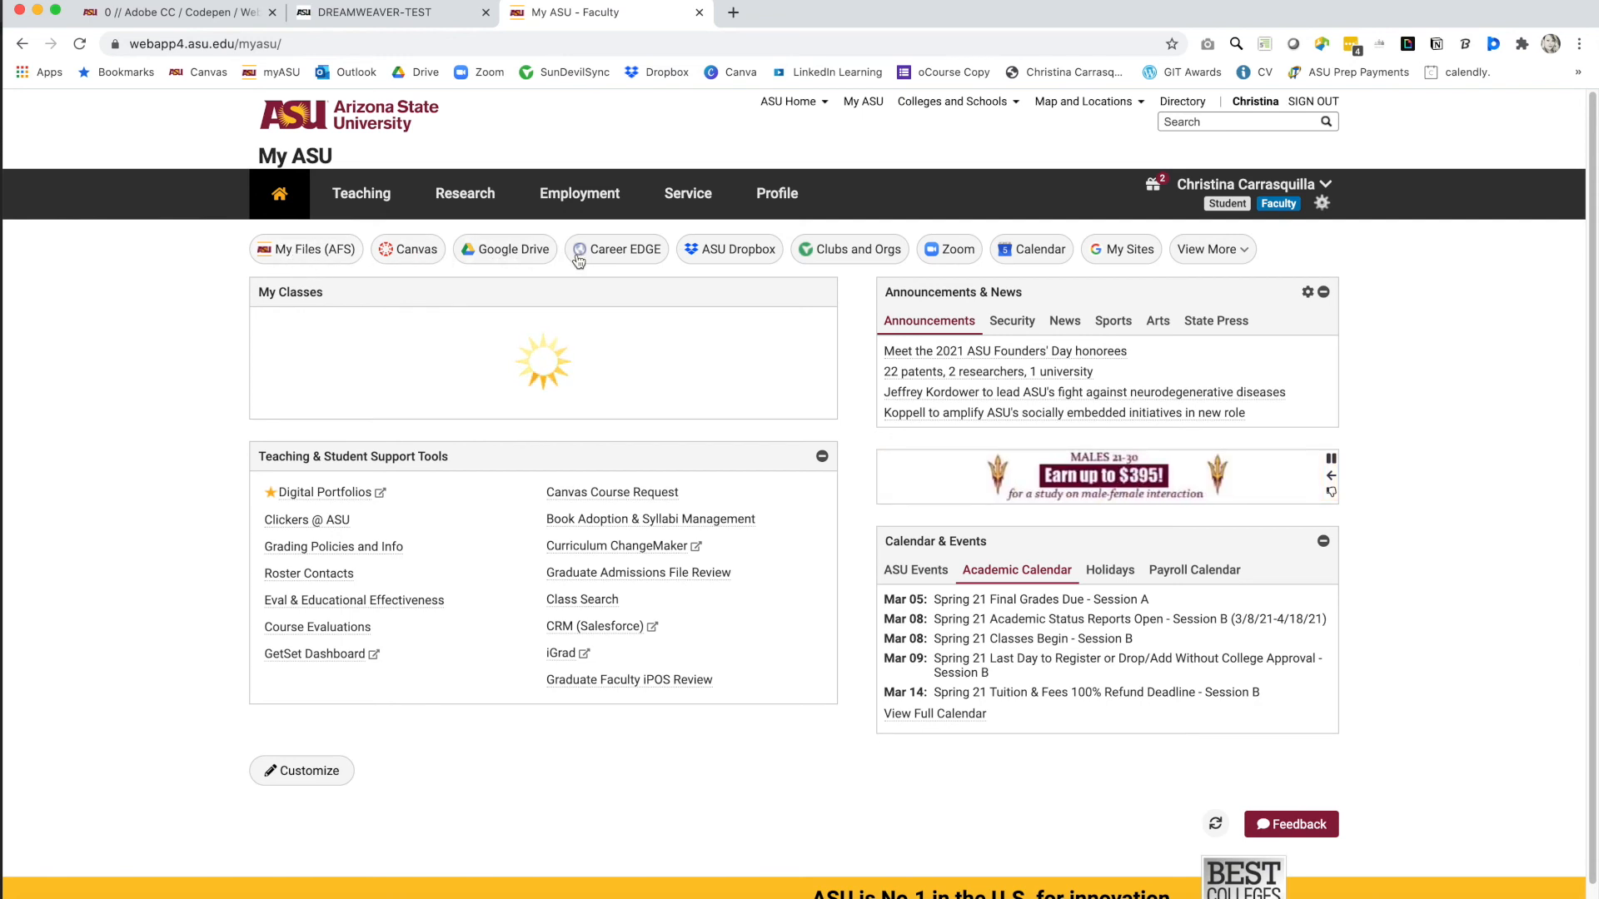
click(1236, 251)
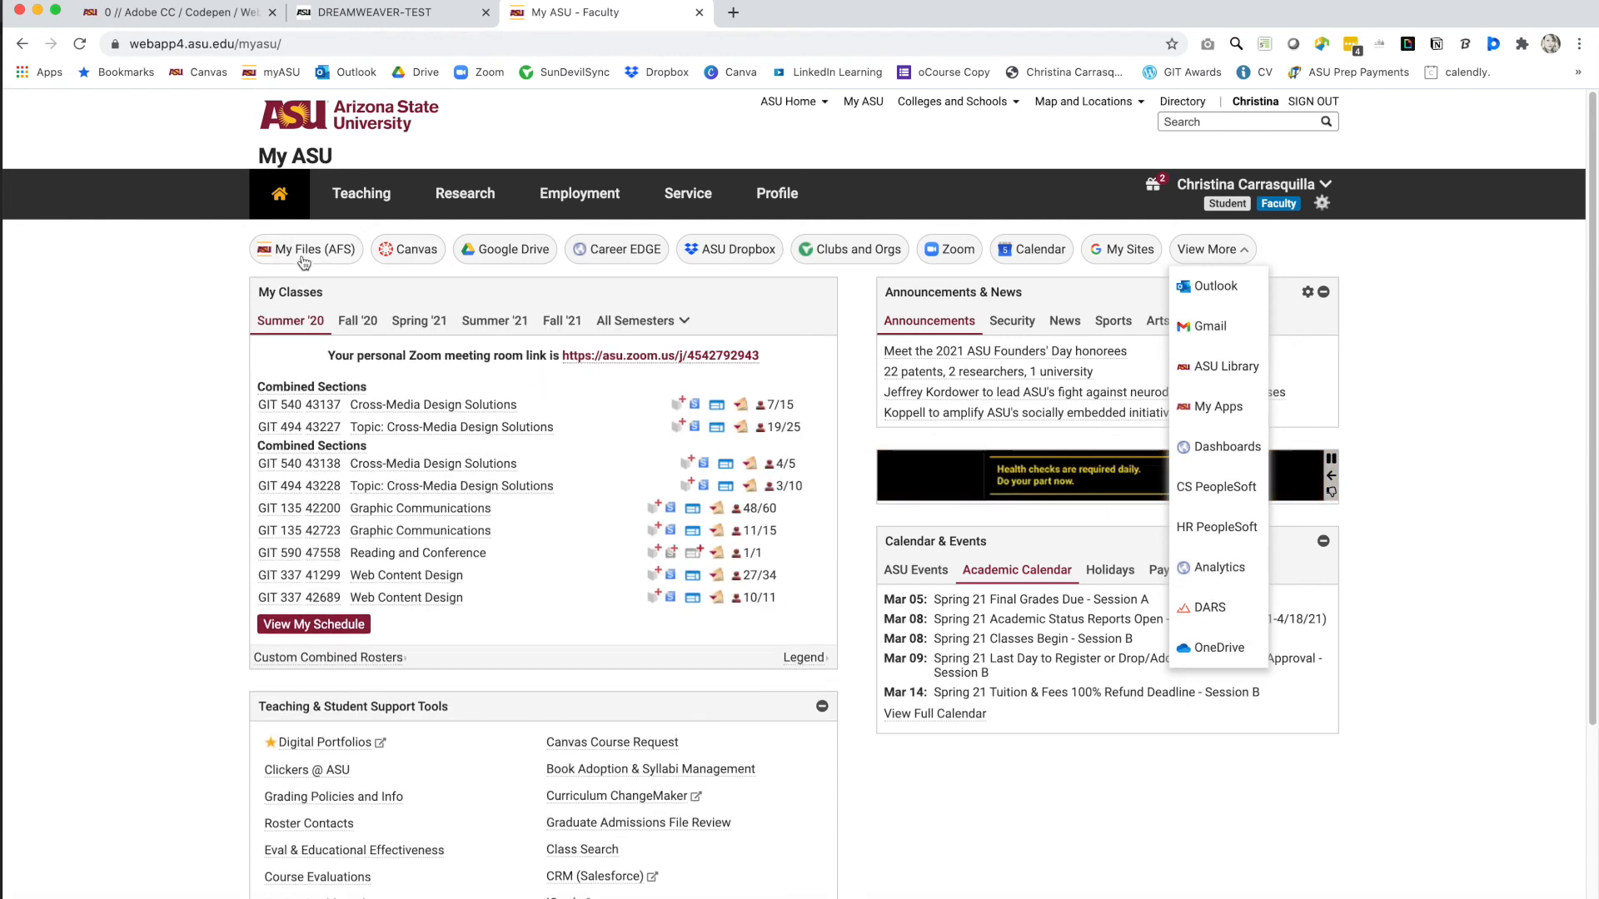
Open My Files (AFS), verifying with the saved university password from LastPass.
click(284, 256)
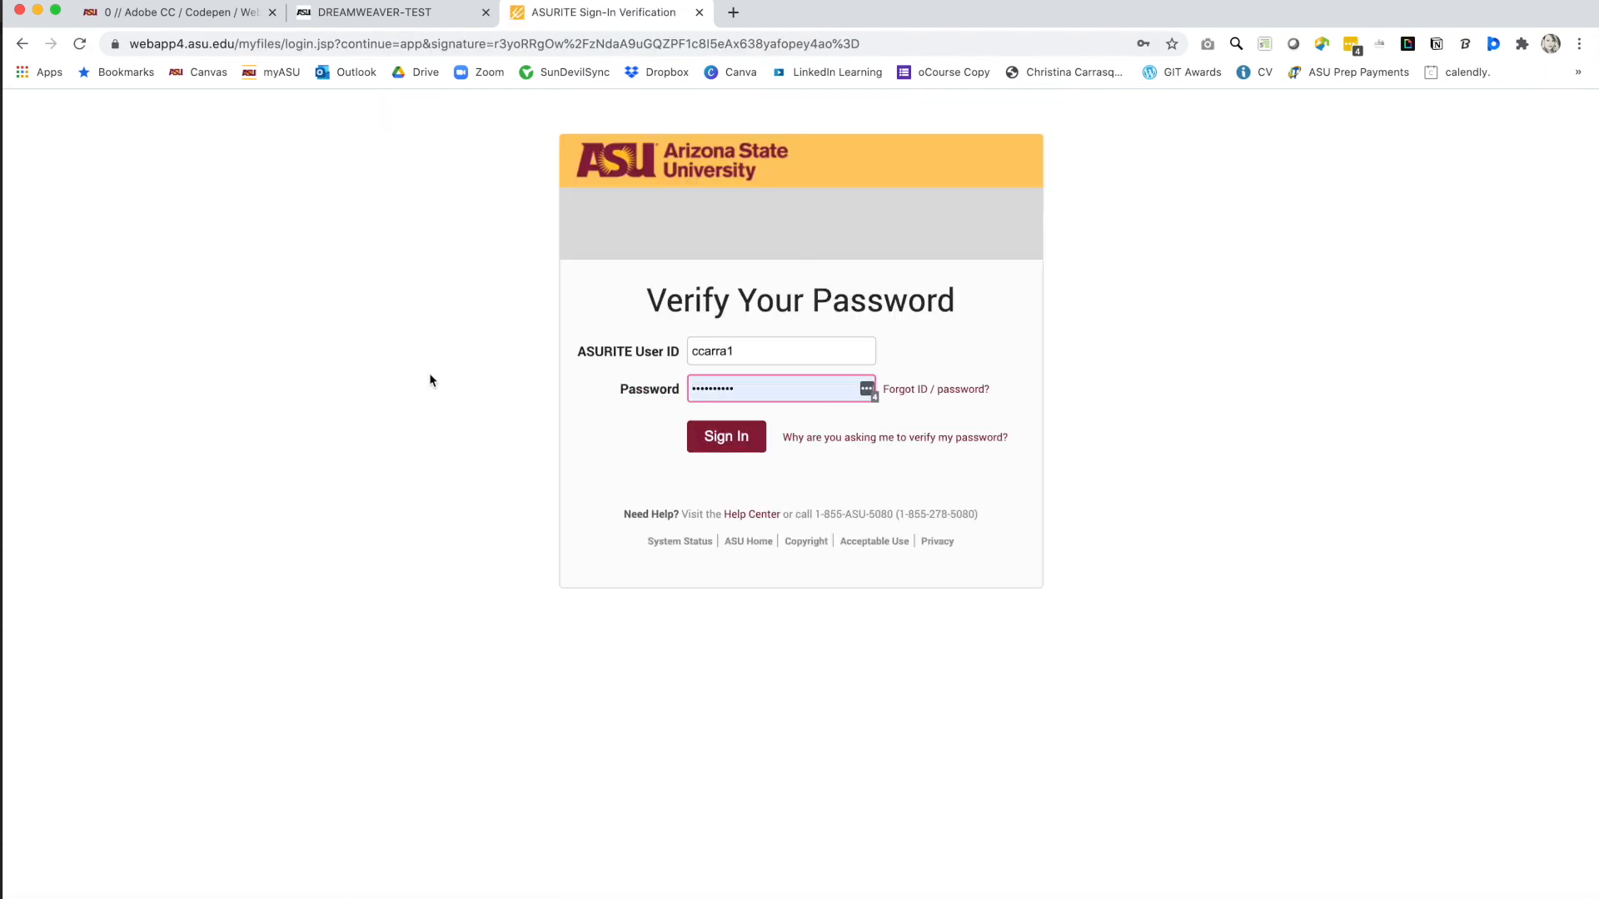
click(710, 439)
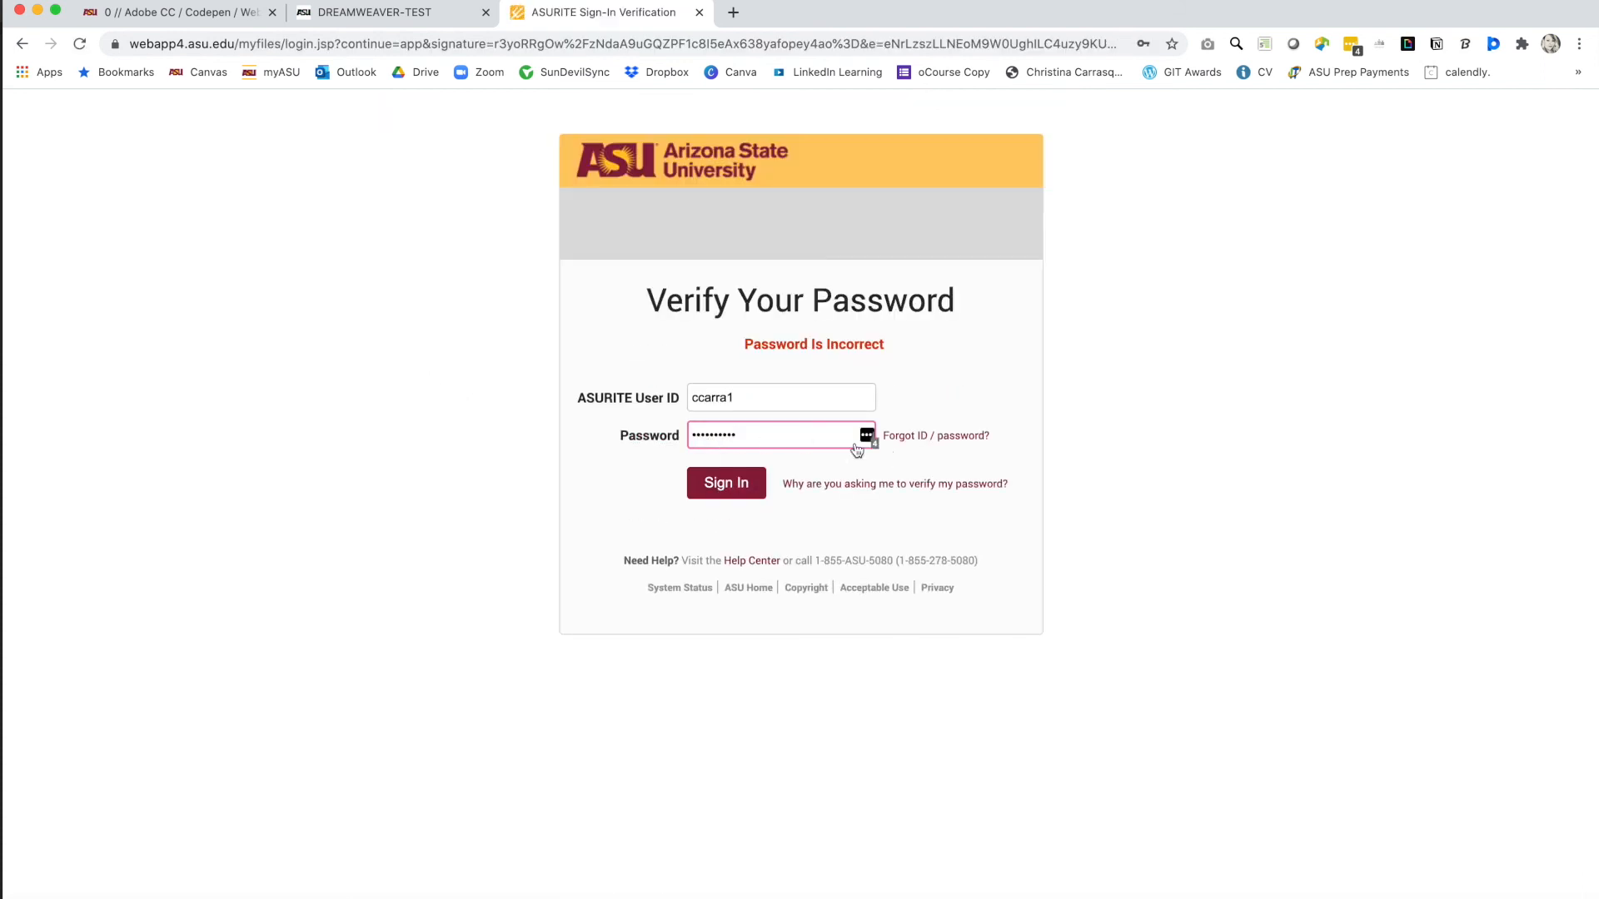
click(867, 436)
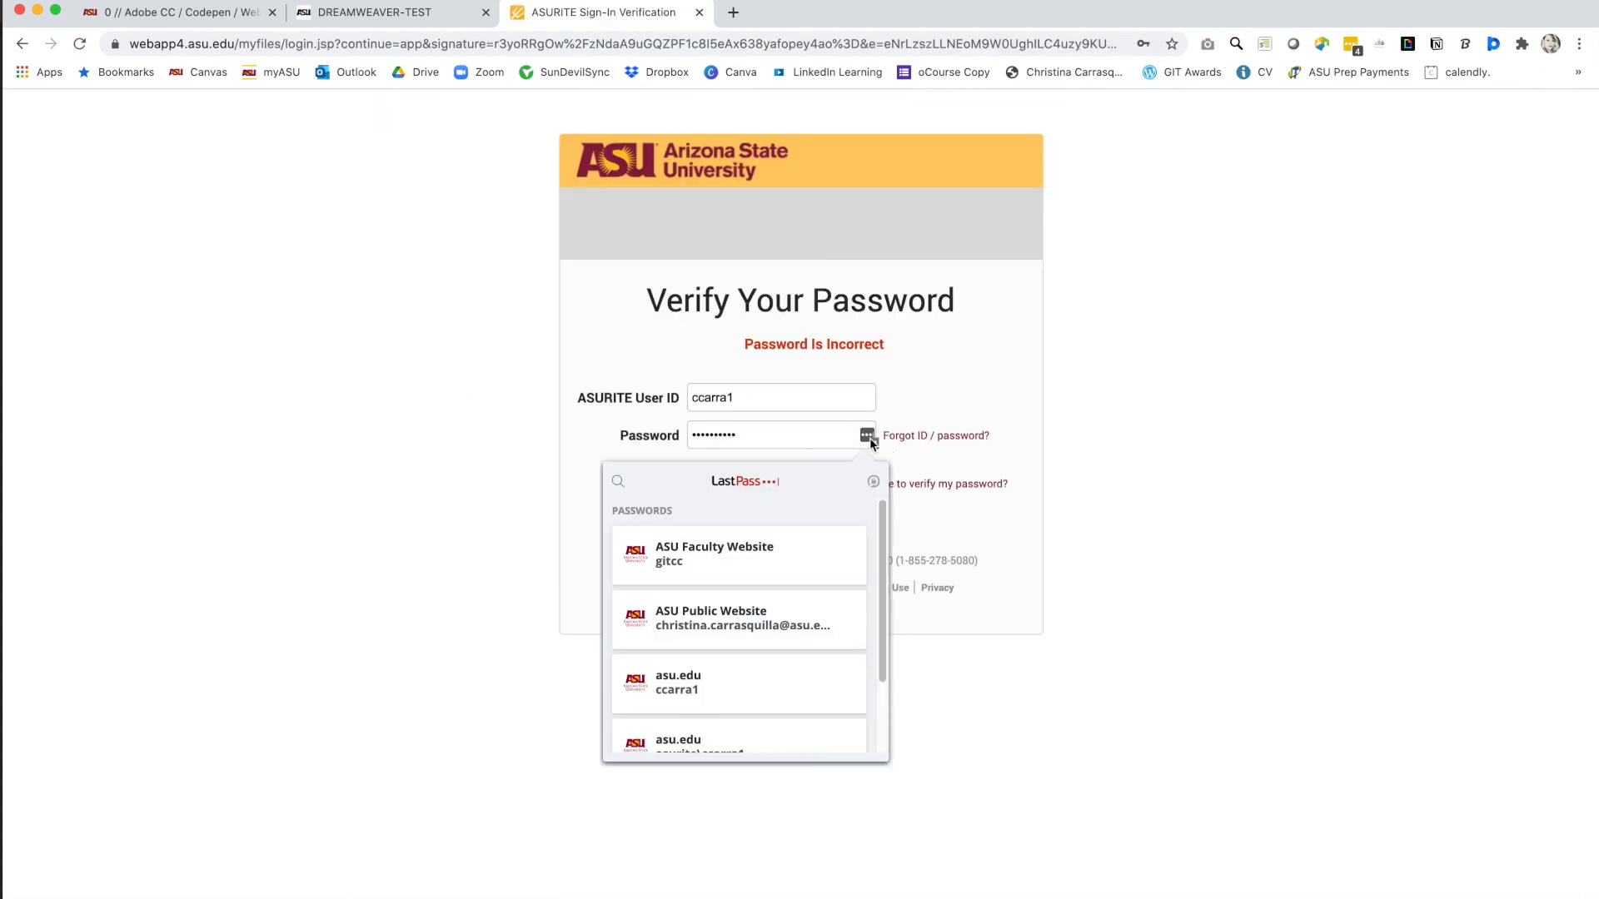
click(682, 678)
click(730, 494)
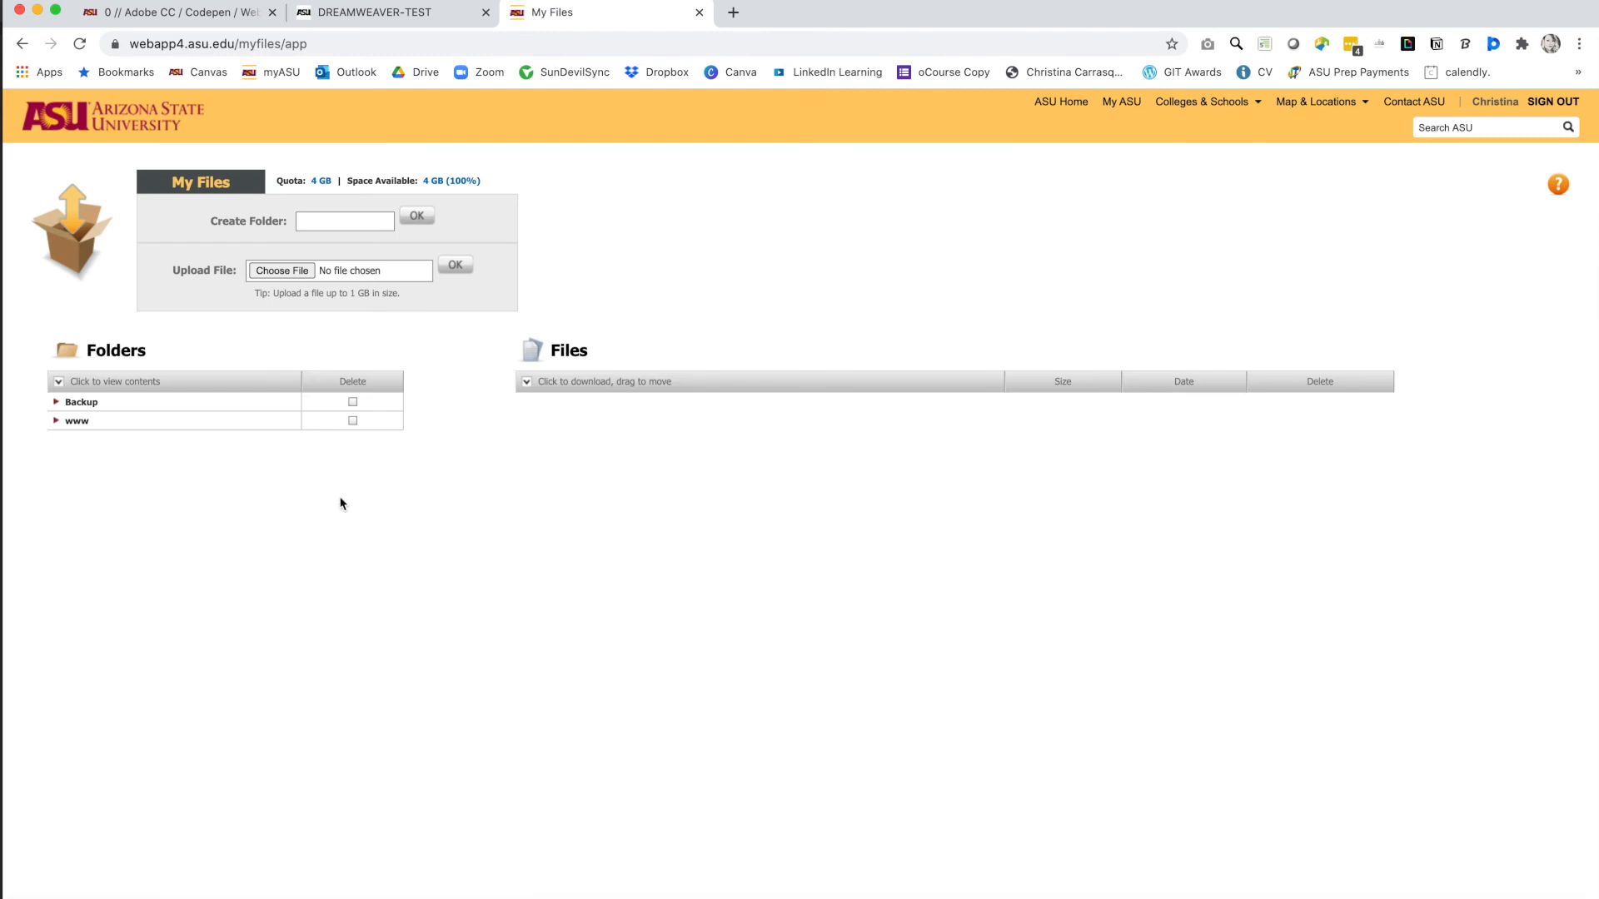
Check www/DREAMWEAVER-TEST holds test.html (132 bytes), then return to the live TEST page tab.
click(76, 422)
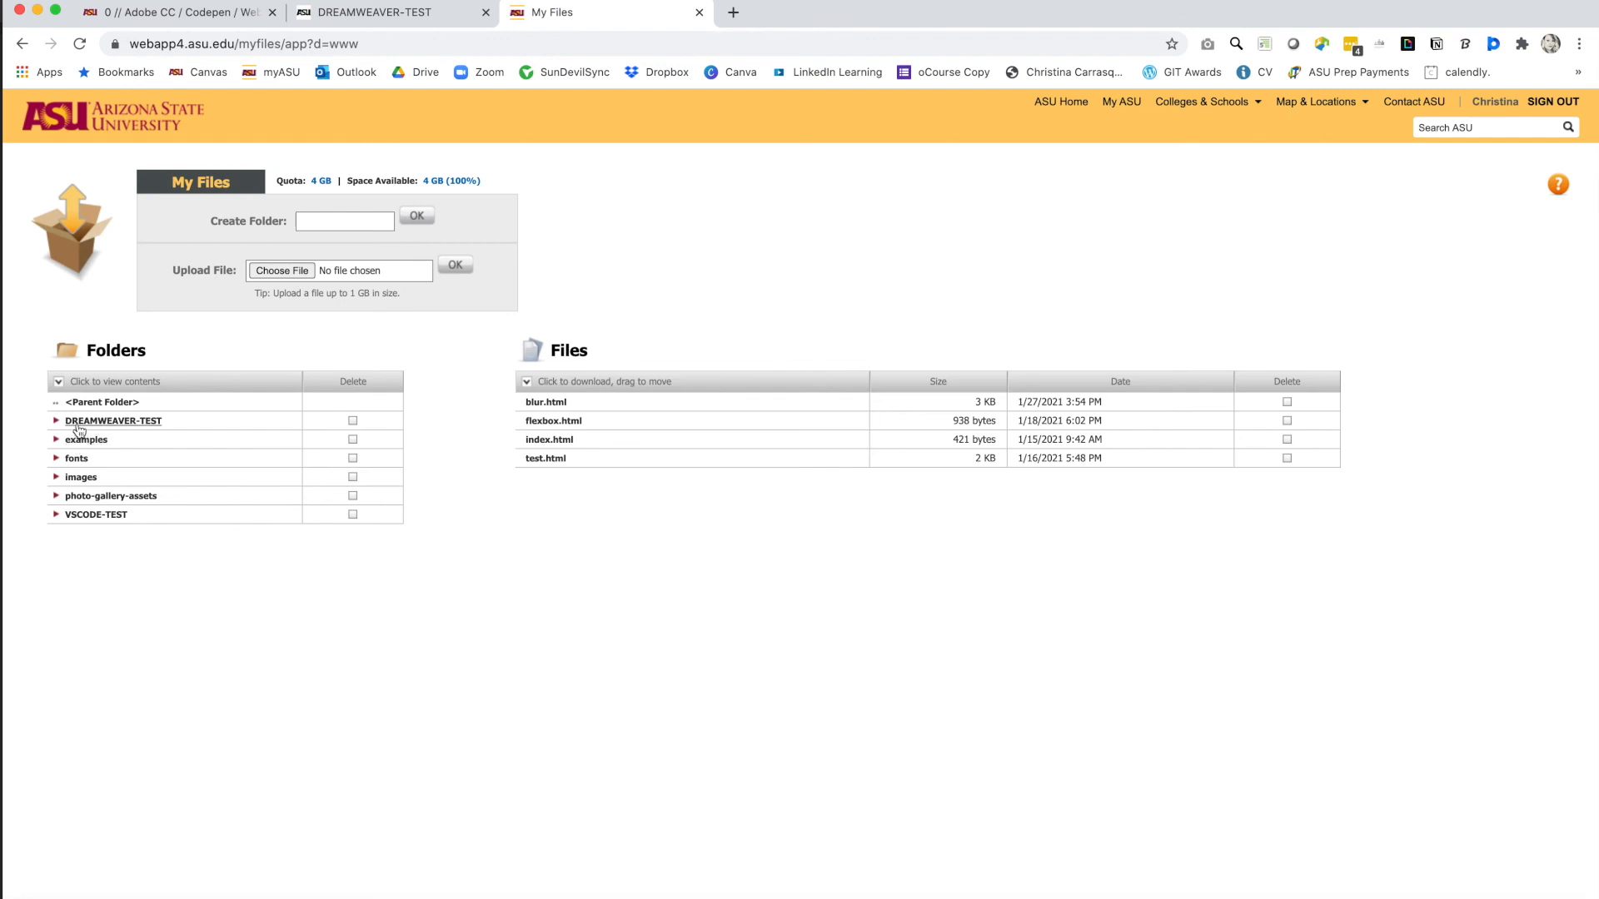
click(115, 428)
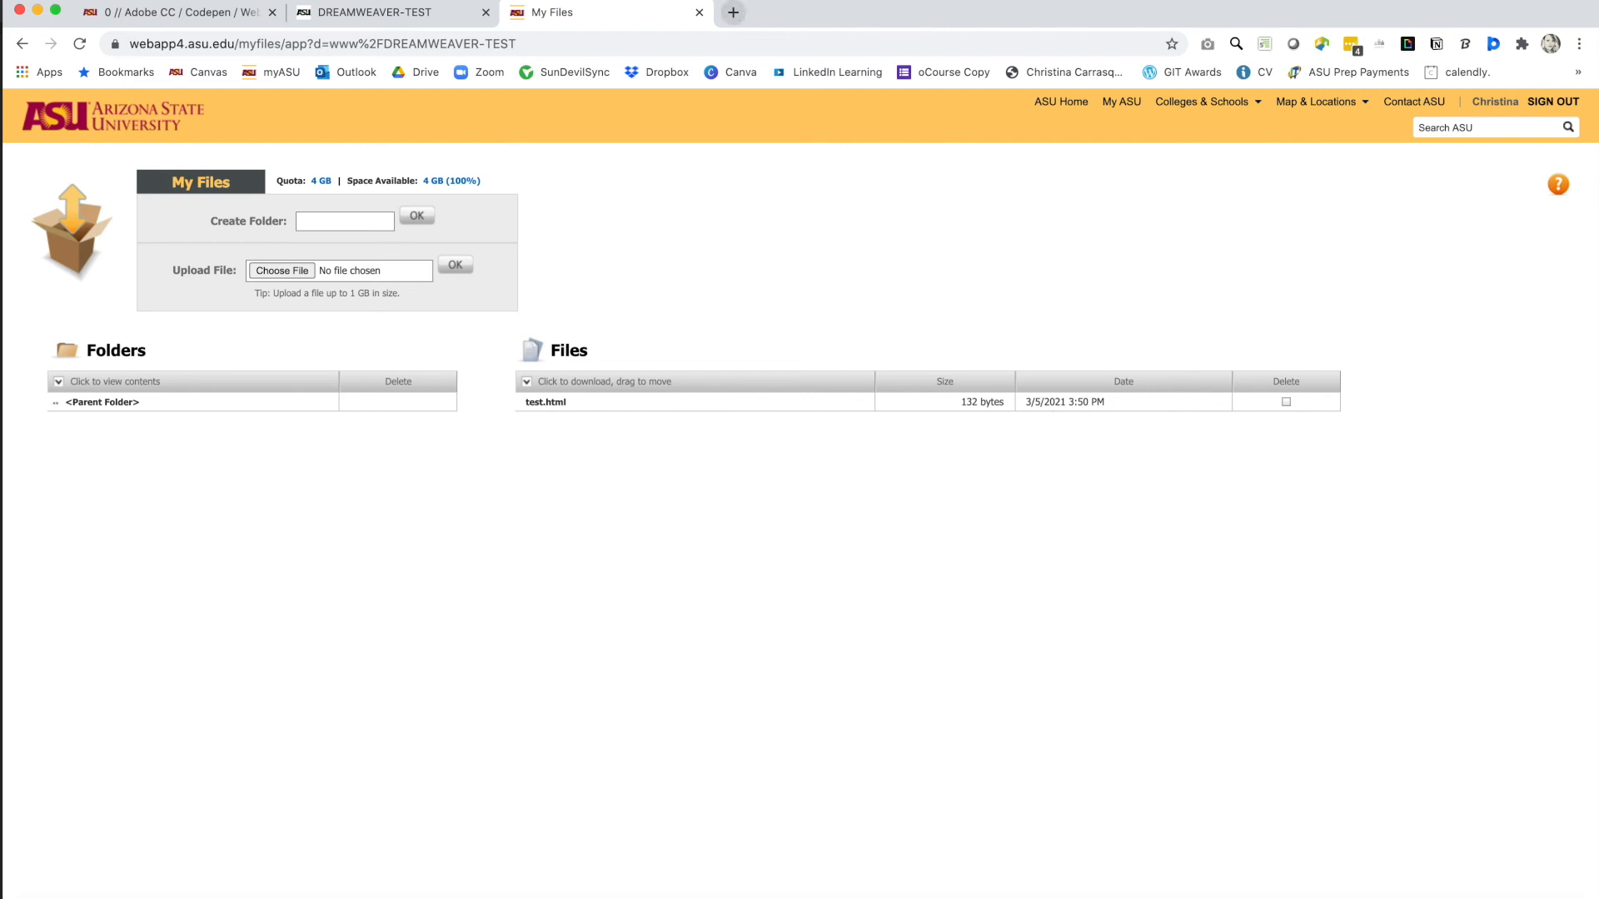
click(342, 14)
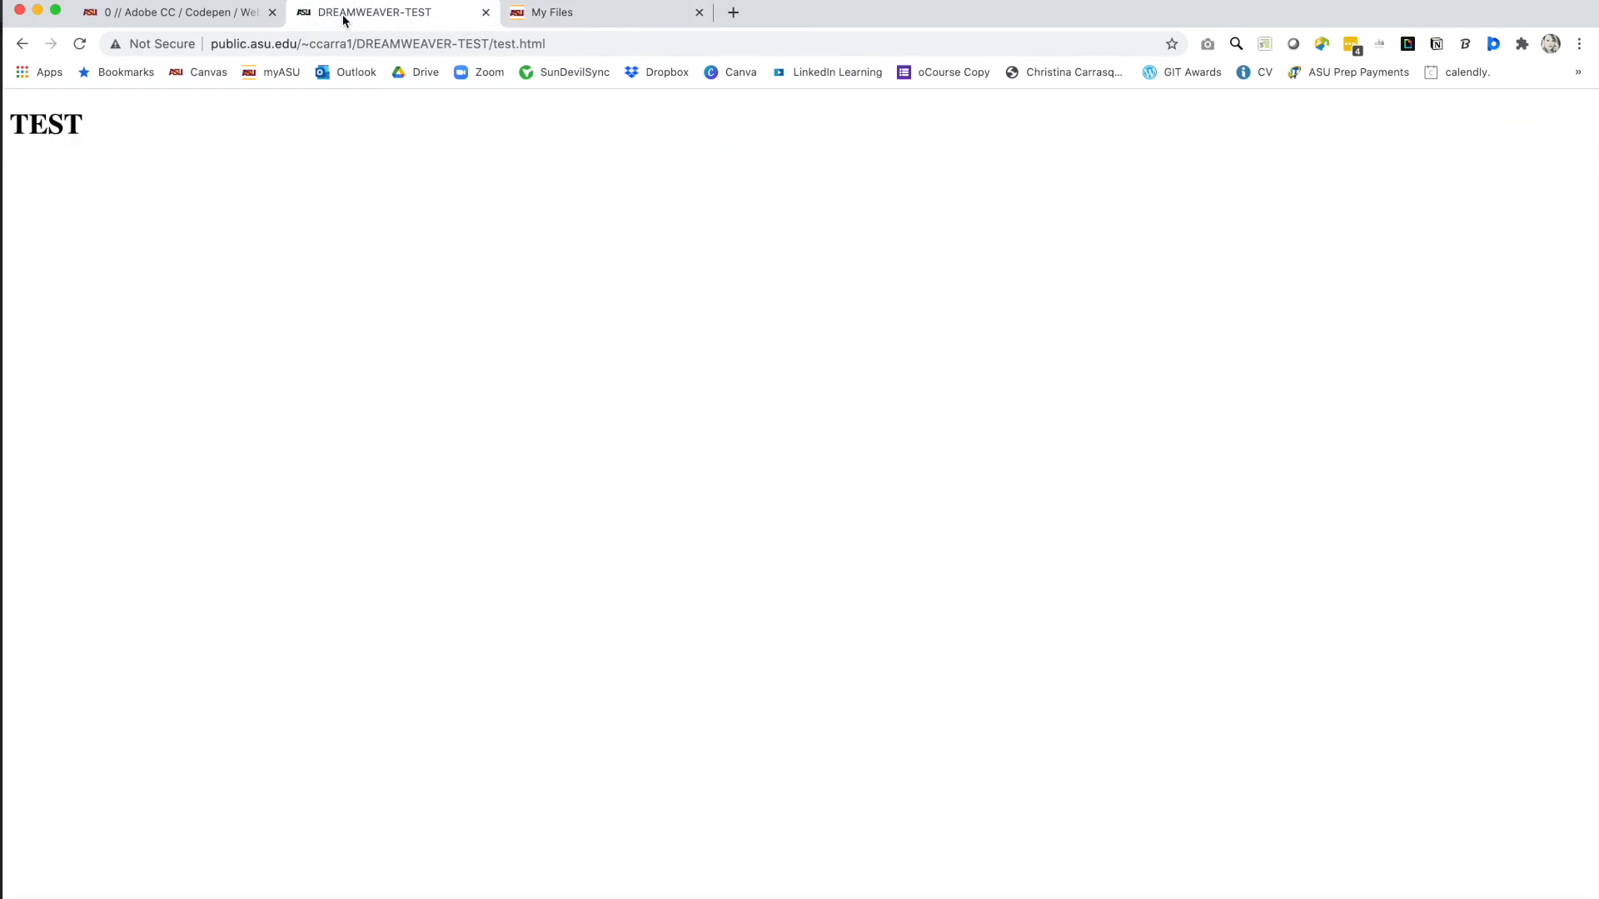
click(594, 17)
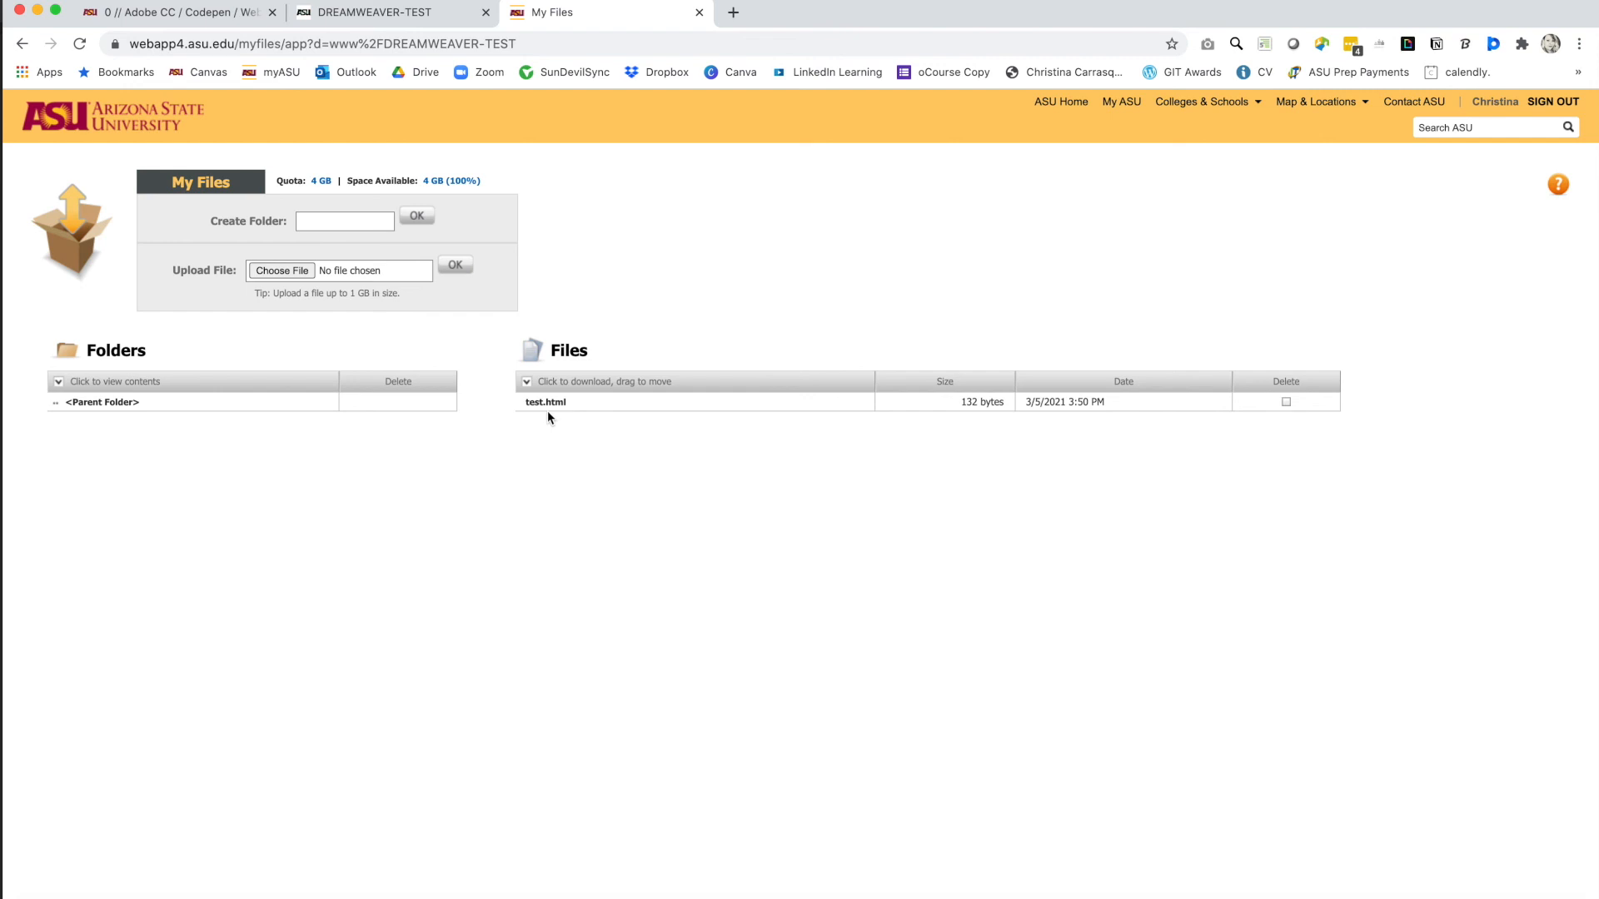
click(401, 14)
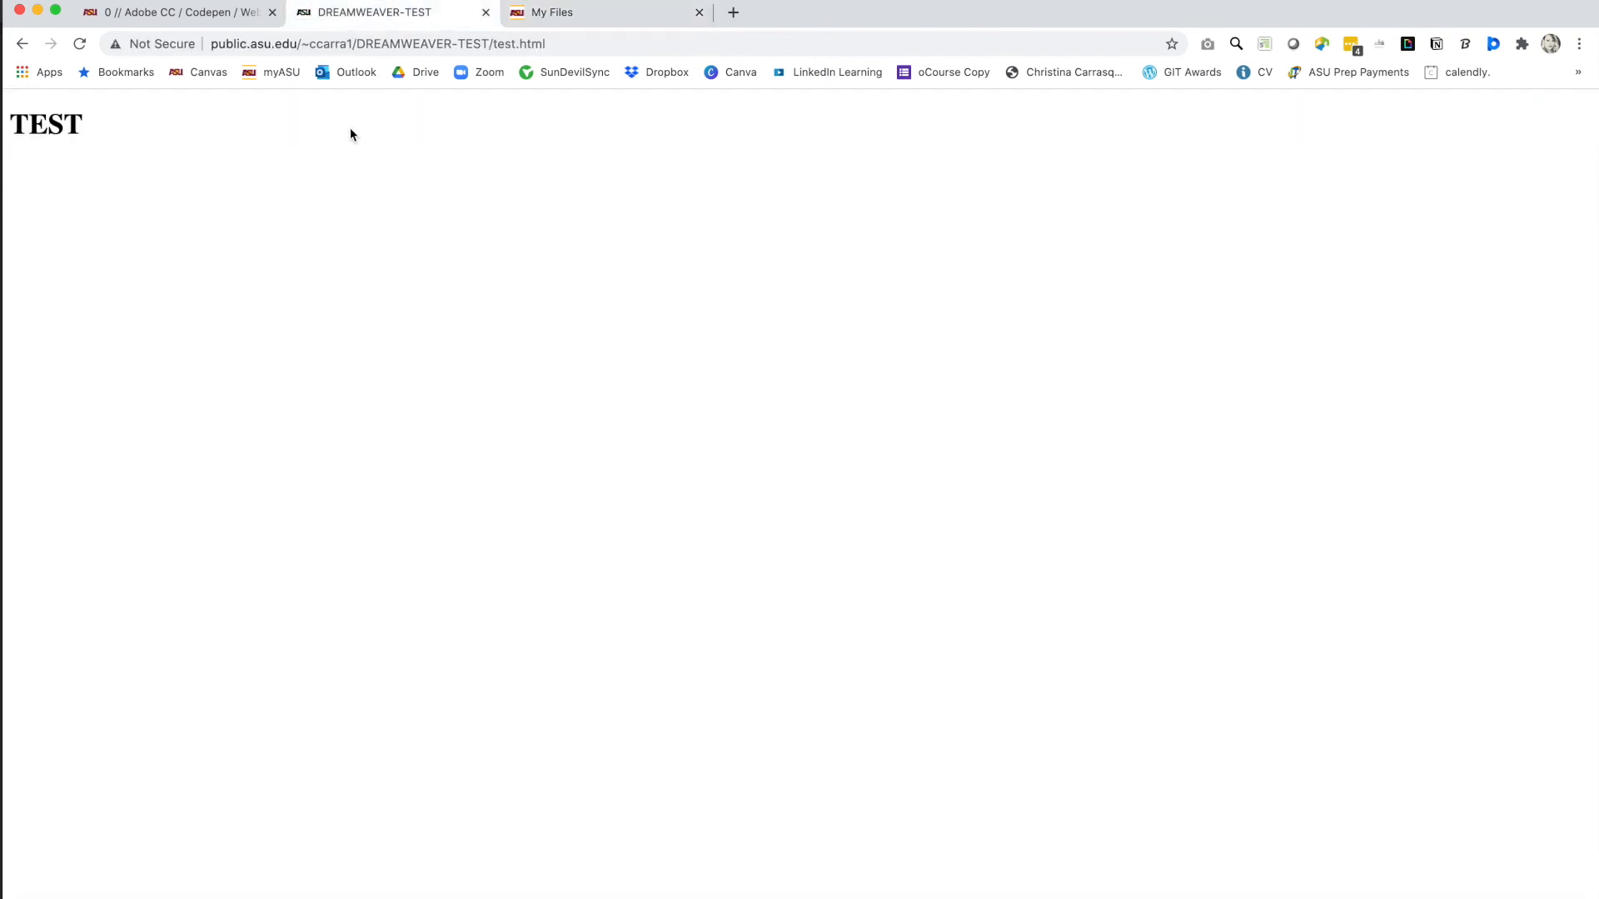